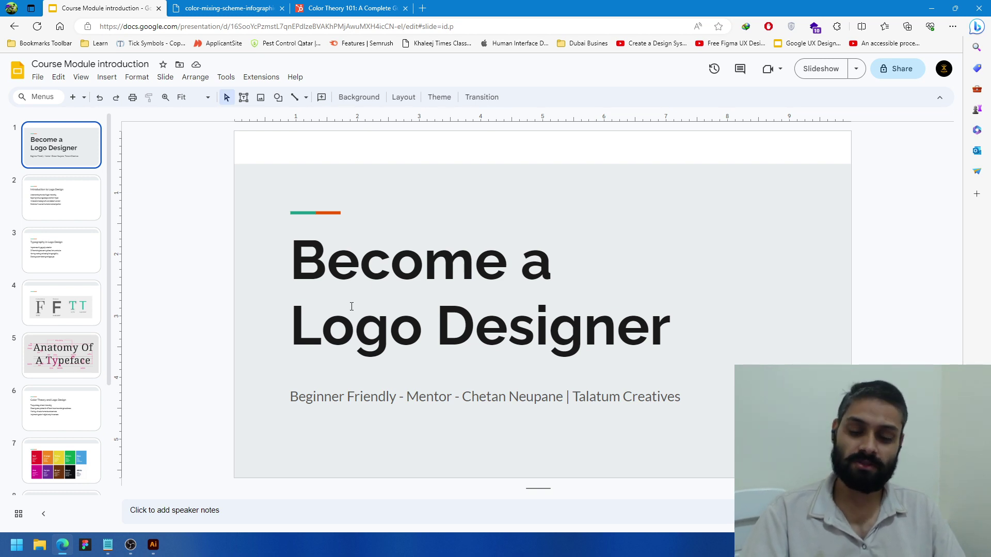
Step: Open the "Color Theory and Logo Design" slide and review its listed topics
click(64, 419)
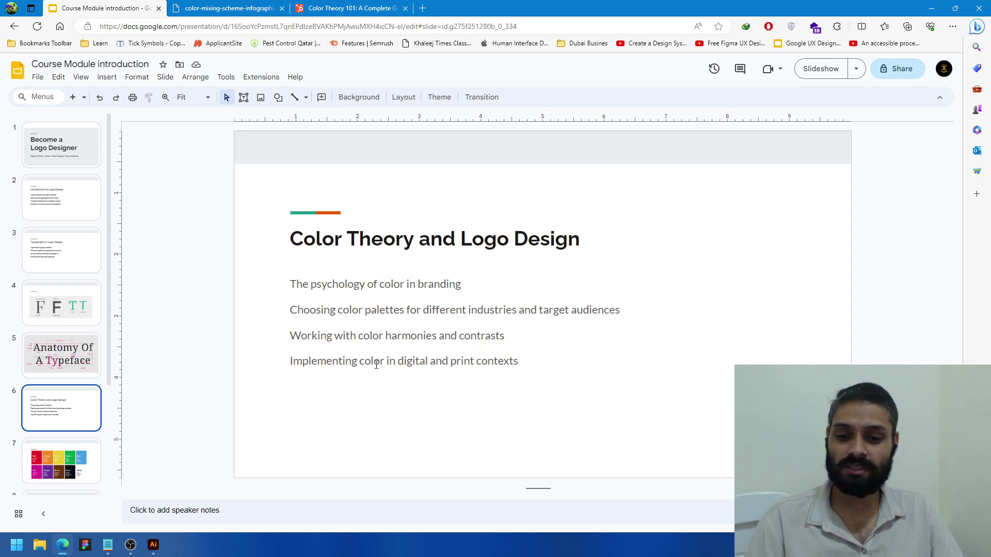
drag(293, 361, 467, 362)
click(493, 361)
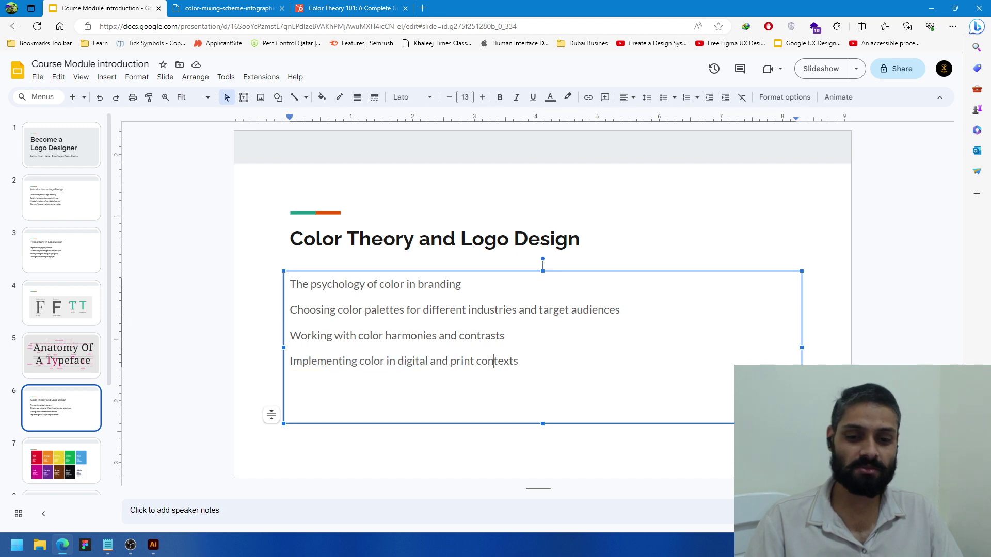
click(647, 214)
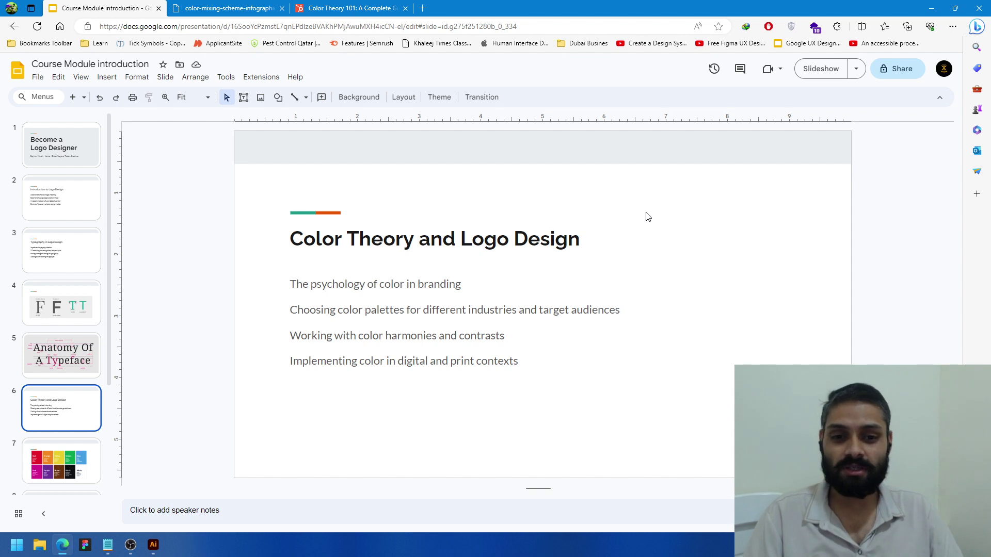
Step: Open the color meanings chart slide, and find empty canvas space beside the Color Theory infographic in Illustrator
click(82, 467)
click(500, 301)
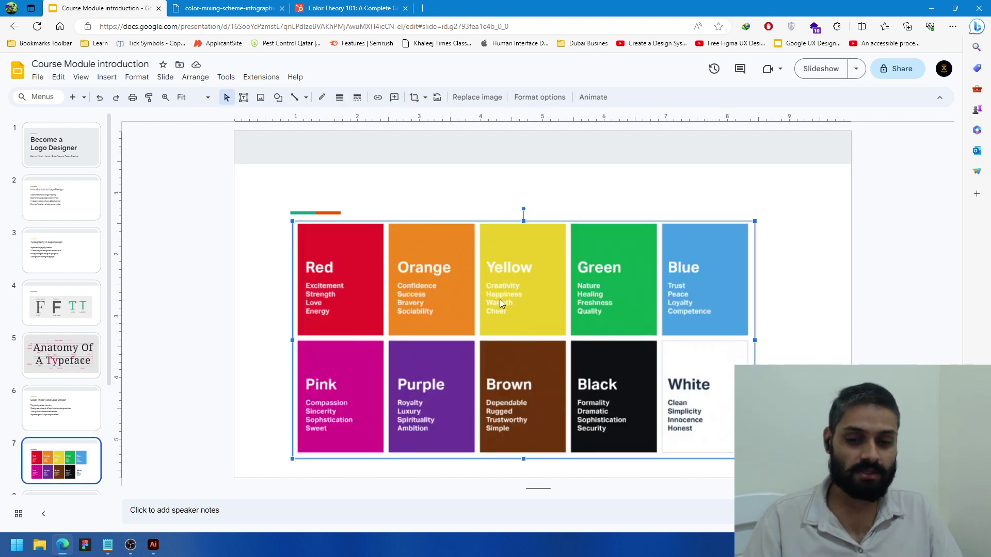
click(154, 544)
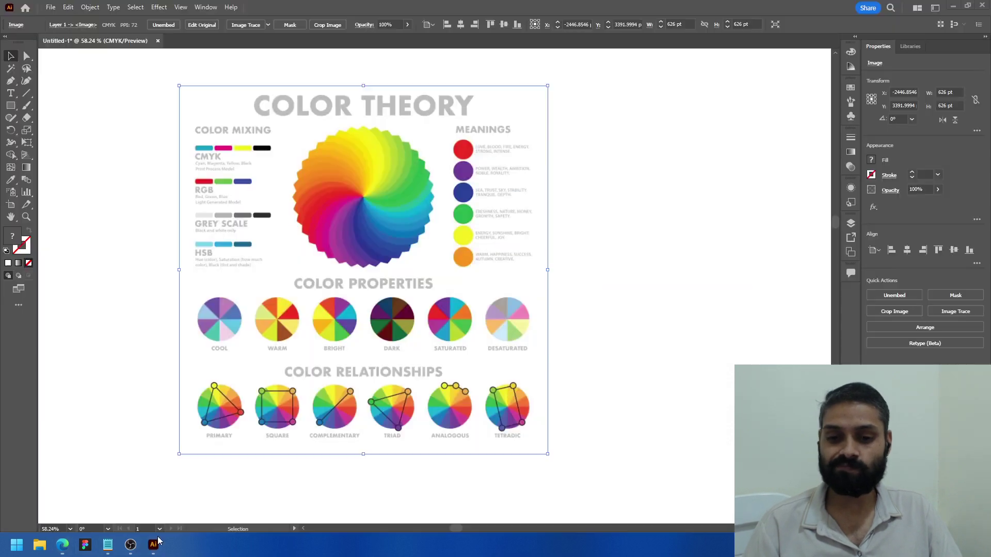
click(633, 248)
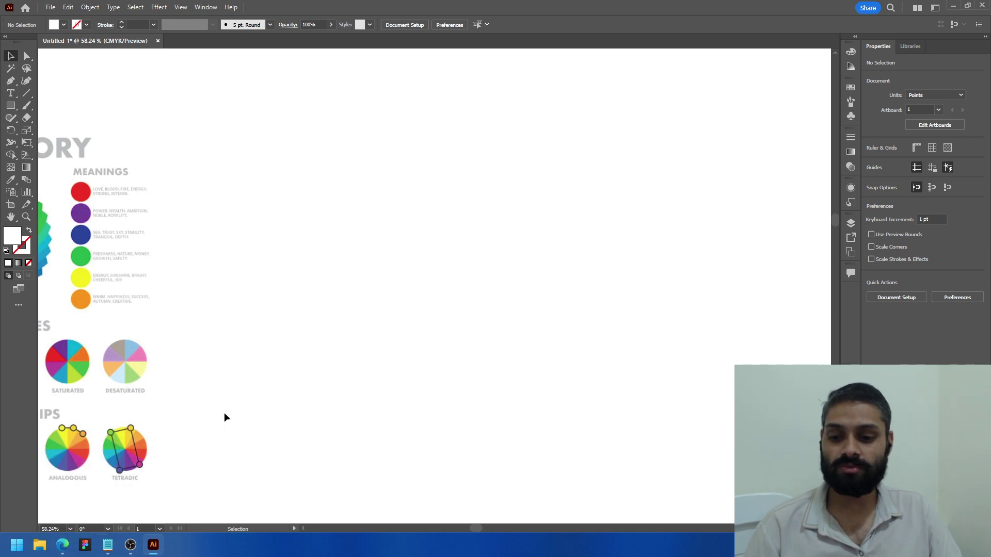
Step: Return to Google Slides and move the color meanings chart slightly higher on its slide
click(69, 543)
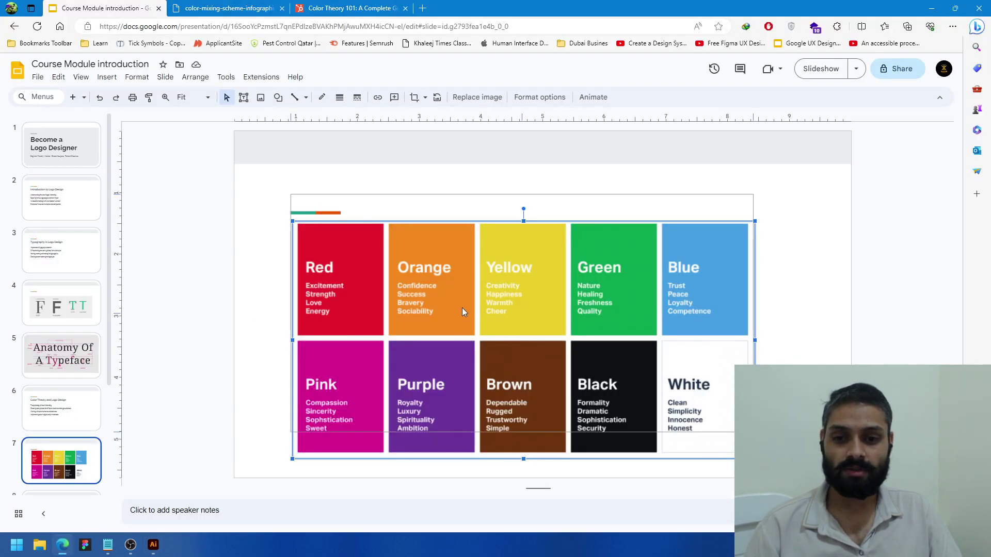
key(ctrl+z)
drag(472, 324, 476, 328)
click(847, 255)
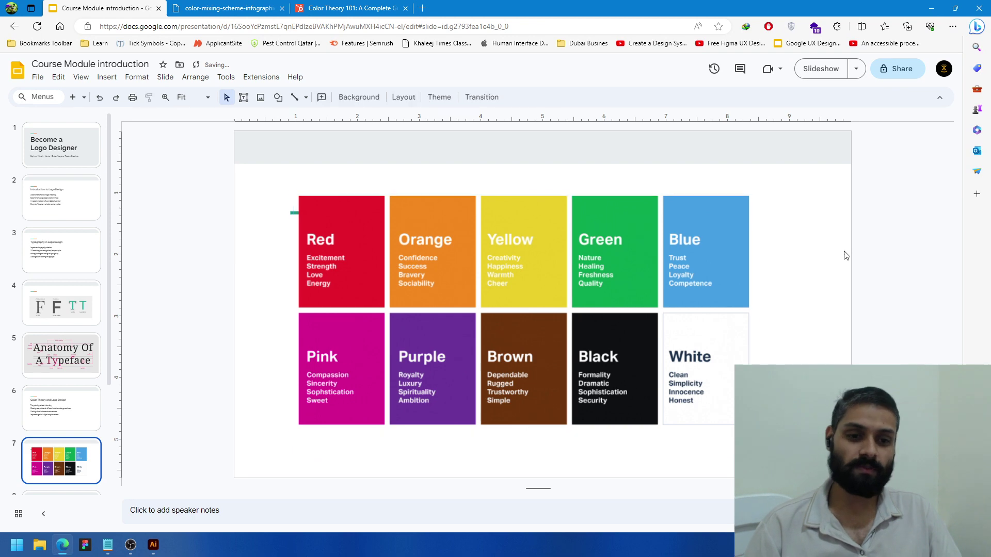
Step: Capture the ten-color meanings chart as a screenshot and paste it into the Illustrator document beside the Color Theory infographic
key(super+shift+s)
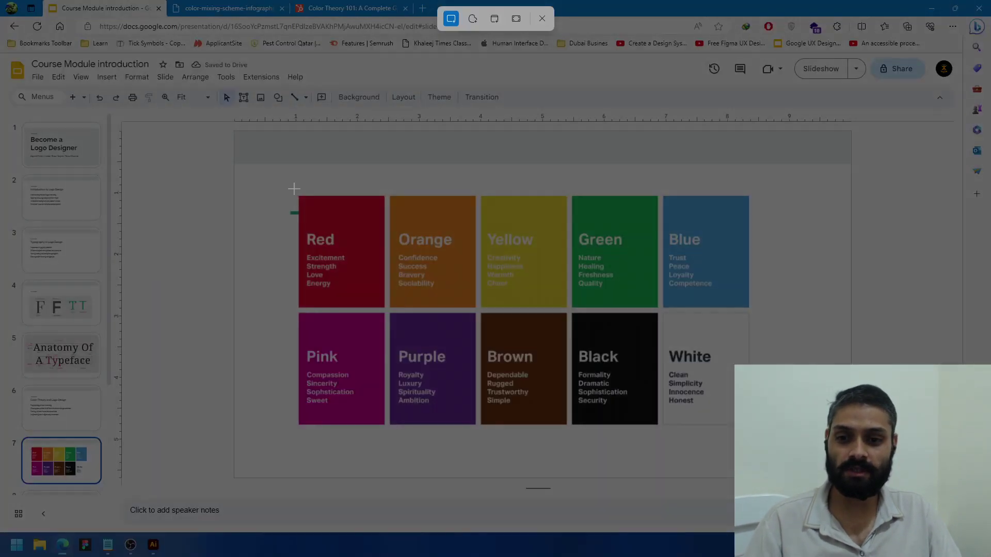
drag(288, 188, 757, 432)
click(153, 544)
key(ctrl+v)
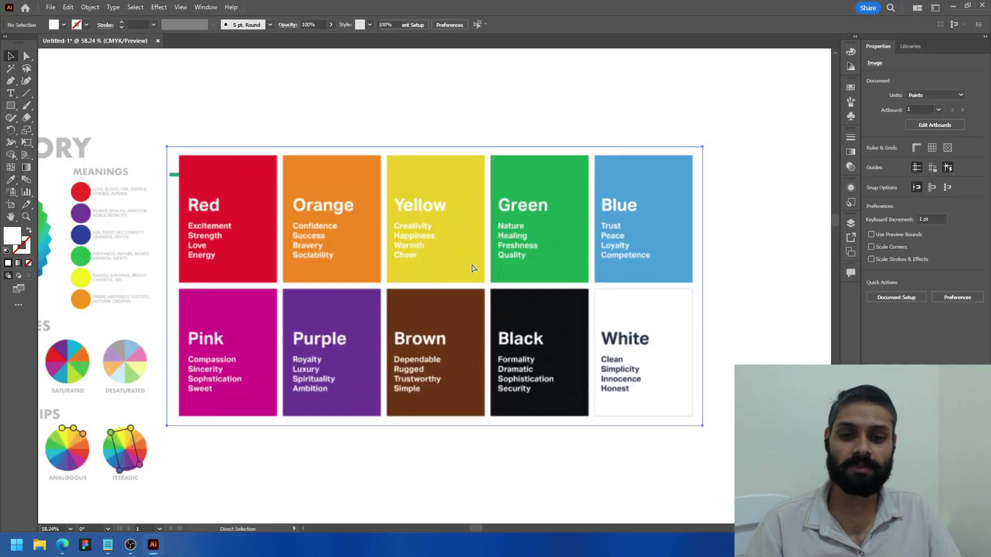
scroll(457, 220, down, 1)
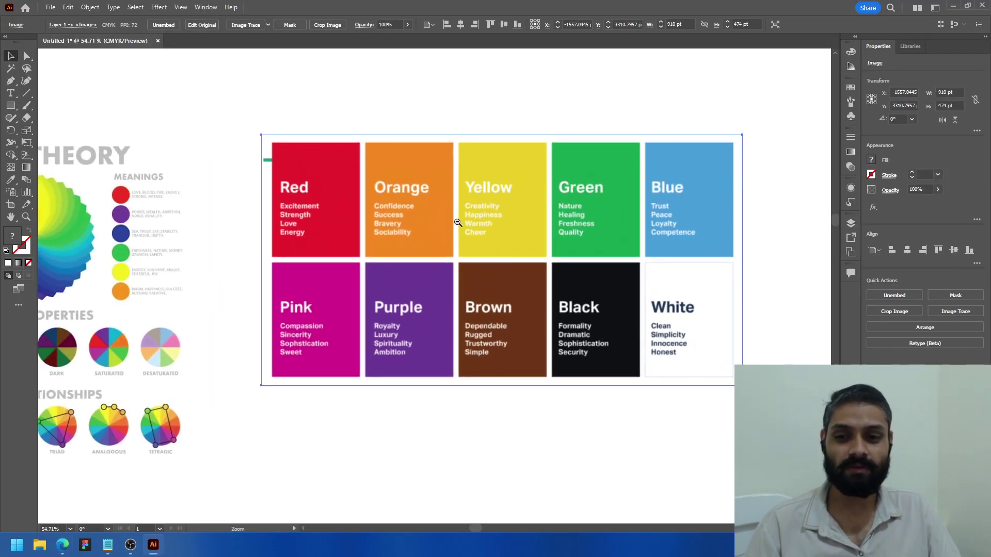
drag(481, 252, 390, 255)
scroll(390, 254, up, 2)
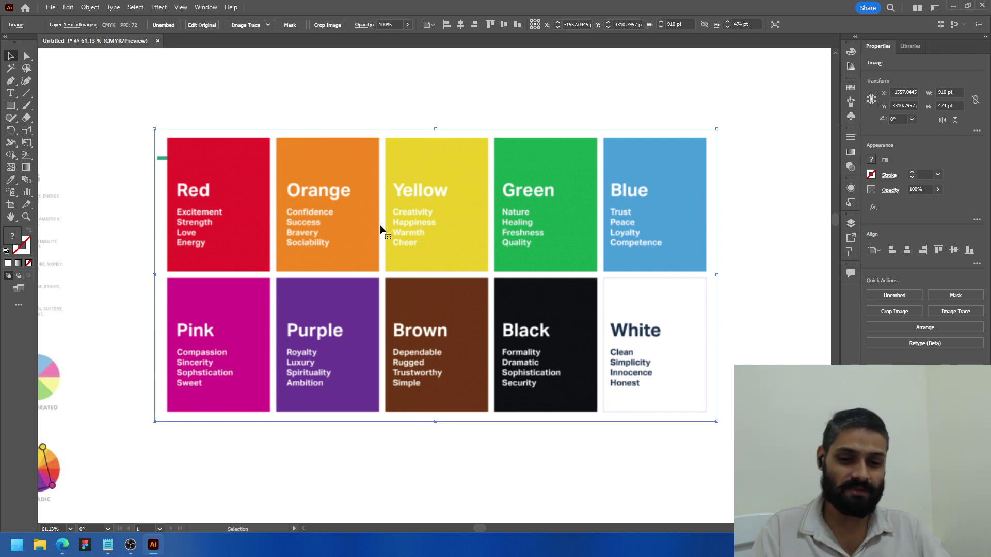
scroll(515, 235, up, 2)
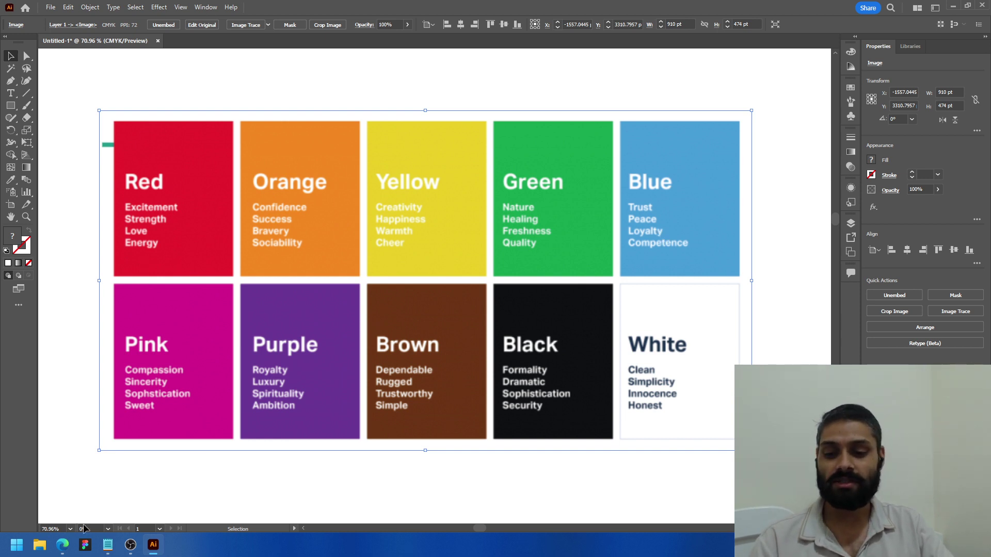
Step: Switch to the Edge browser, open Google Images in a new tab and search for "hospitals"
click(58, 549)
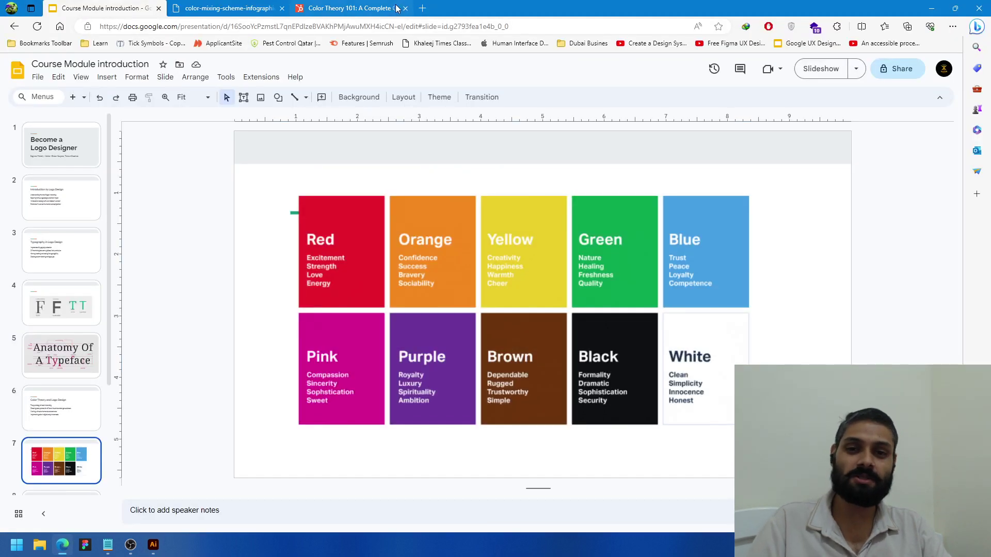
click(422, 7)
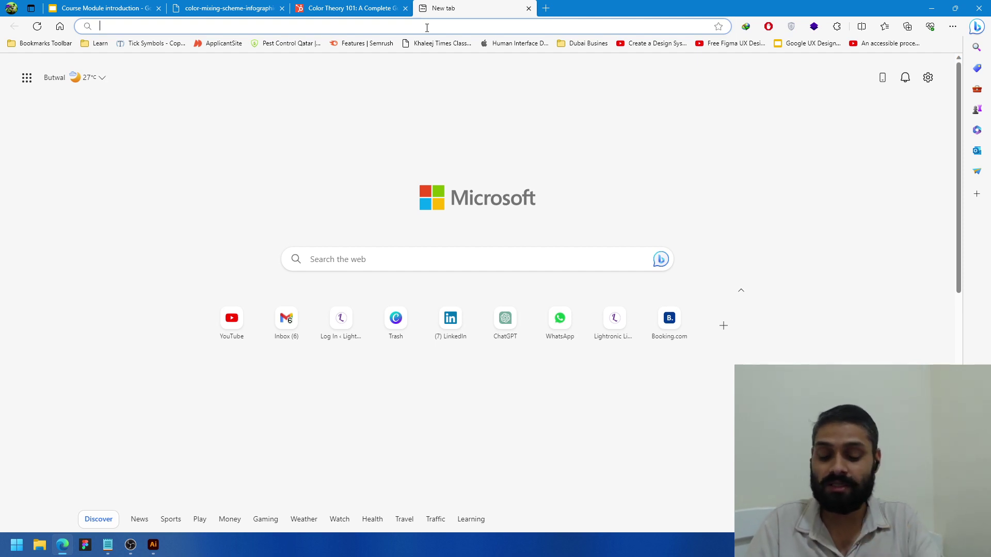
text(google.co)
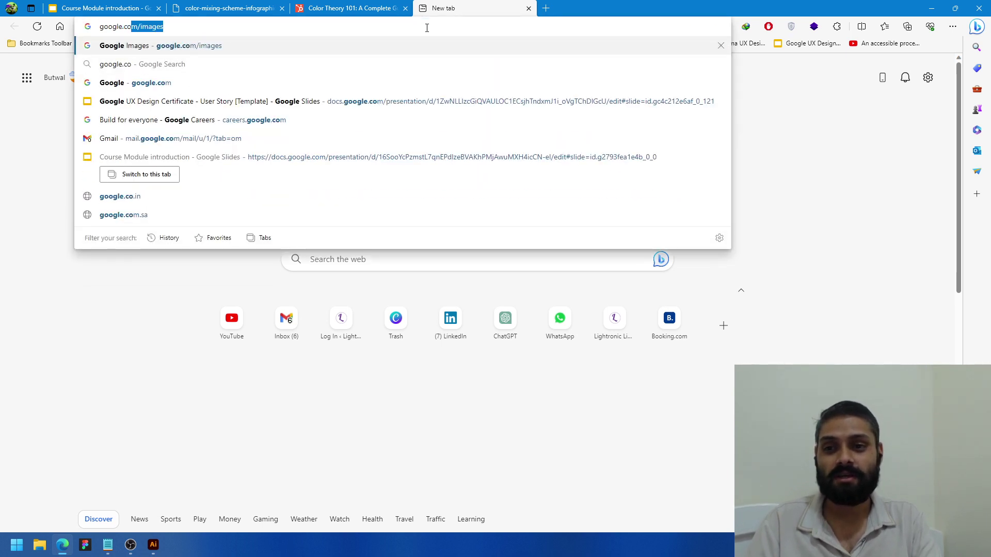
key(Return)
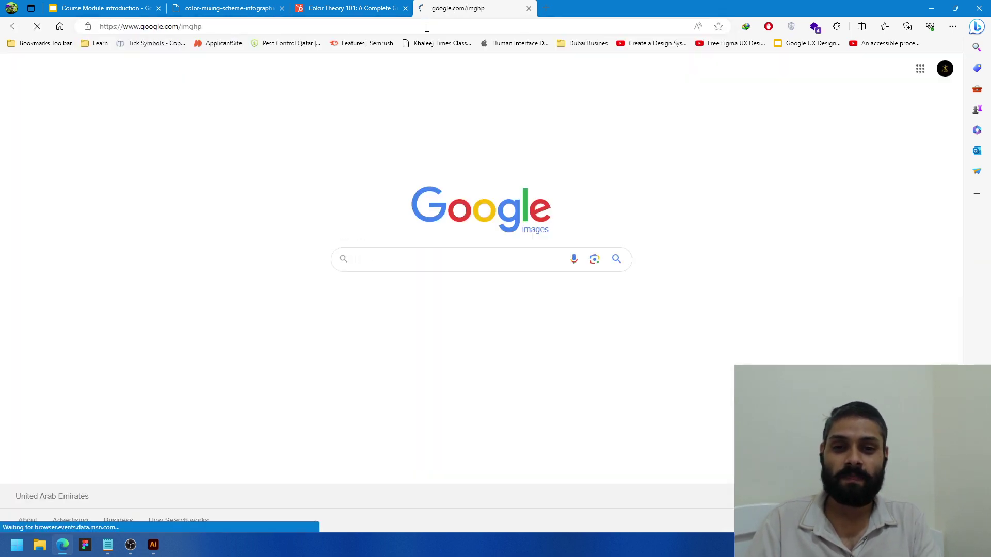
text(hos)
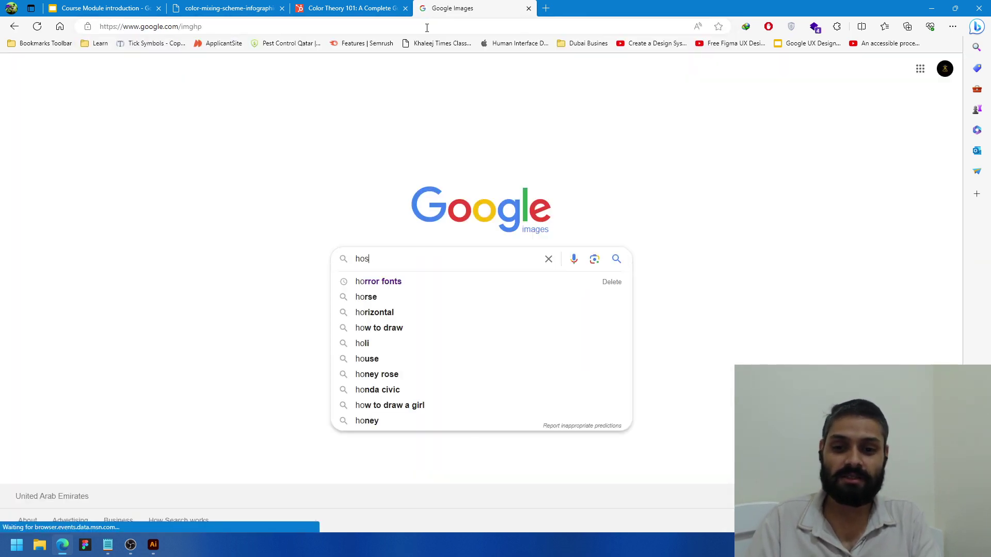
text(pitals)
key(Return)
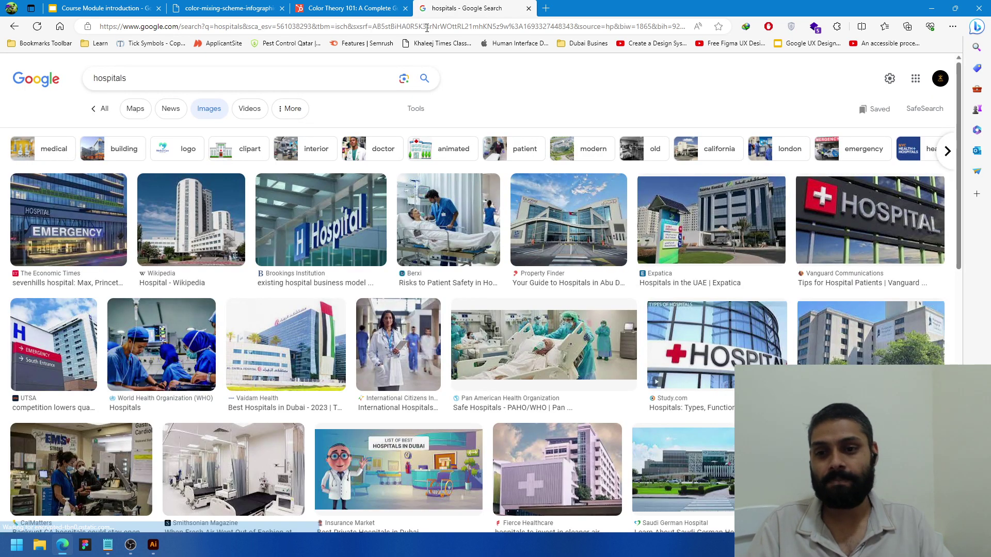
Step: Refine the image search to "hospitals logo"
click(187, 79)
text(logo)
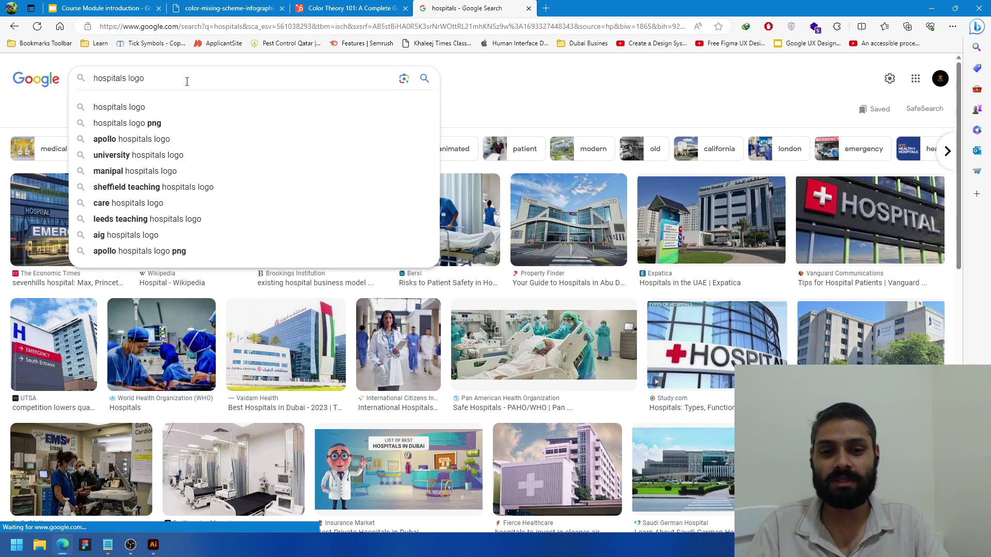
key(Return)
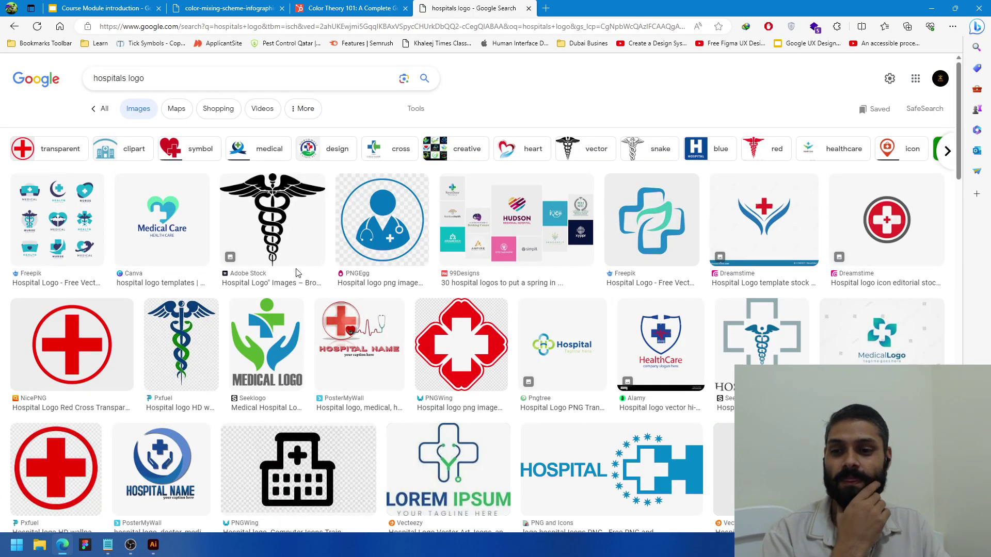
Step: Examine the hospital logo image results for the colors they commonly use
click(277, 331)
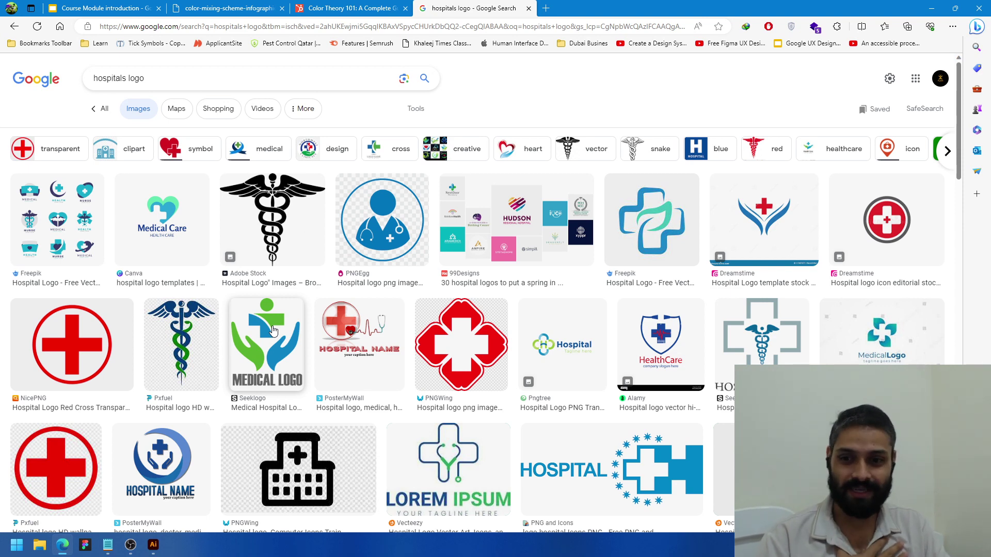
scroll(284, 314, down, 1)
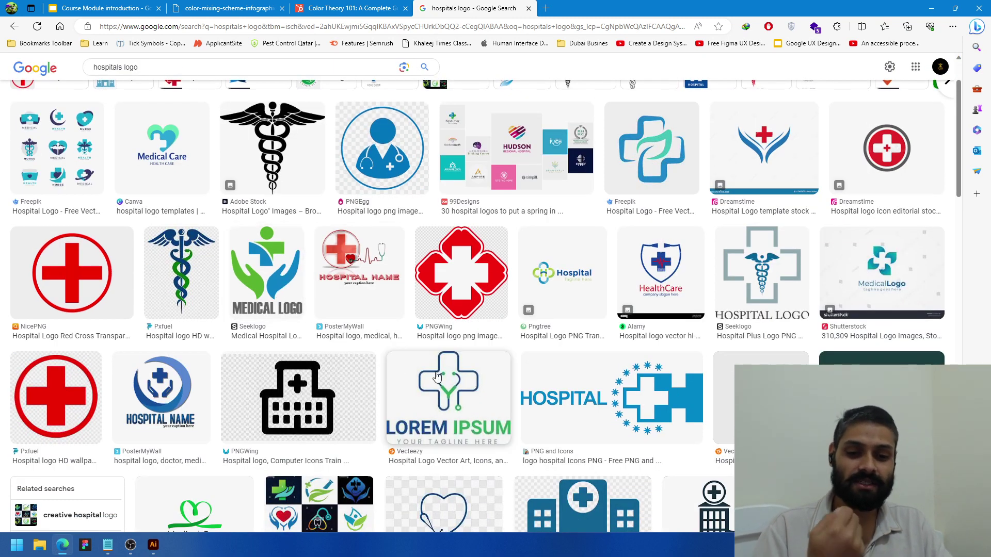
scroll(437, 377, down, 8)
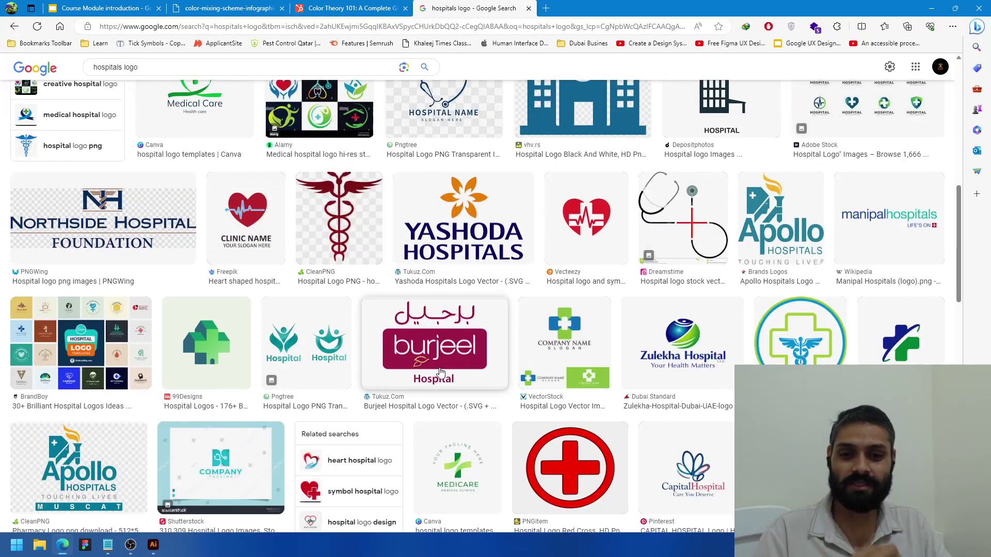
scroll(440, 371, down, 1)
scroll(440, 372, down, 2)
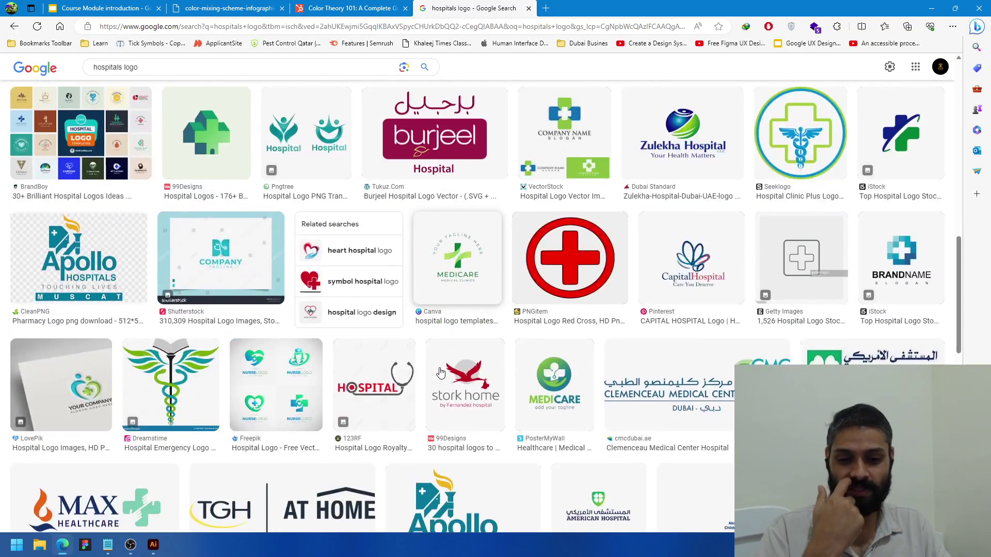
scroll(440, 371, down, 1)
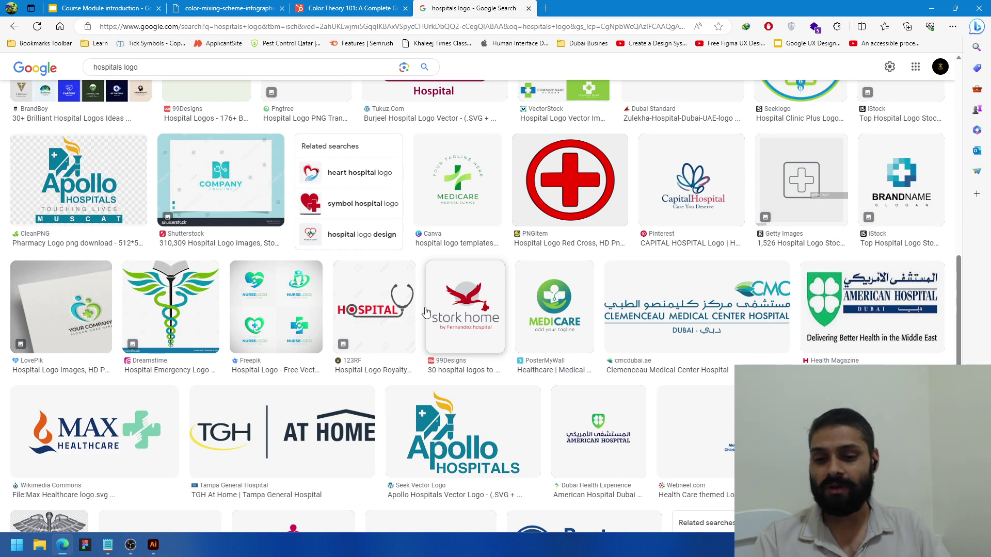
scroll(439, 317, up, 10)
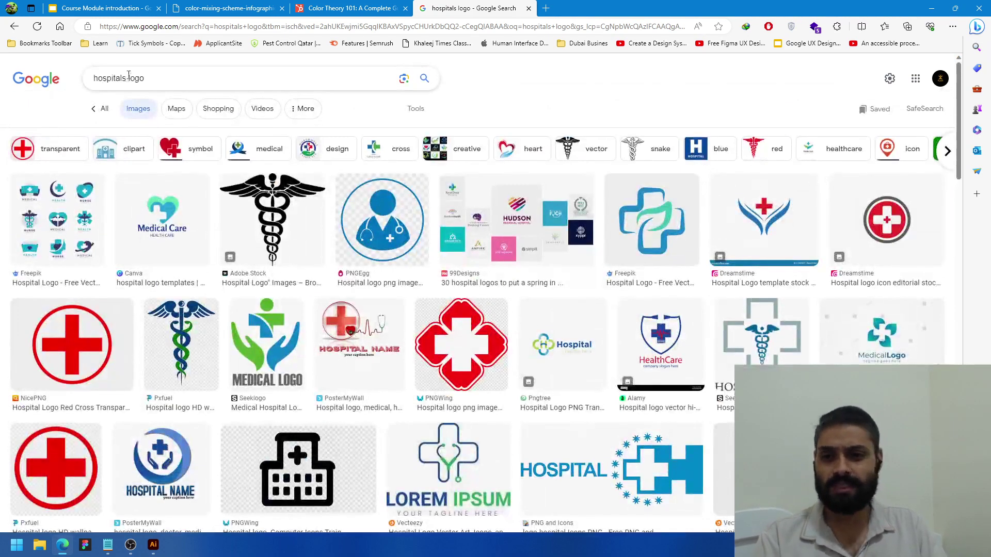
Step: Replace the image search query with "bank logo" and run the search
click(174, 76)
key(ctrl+a)
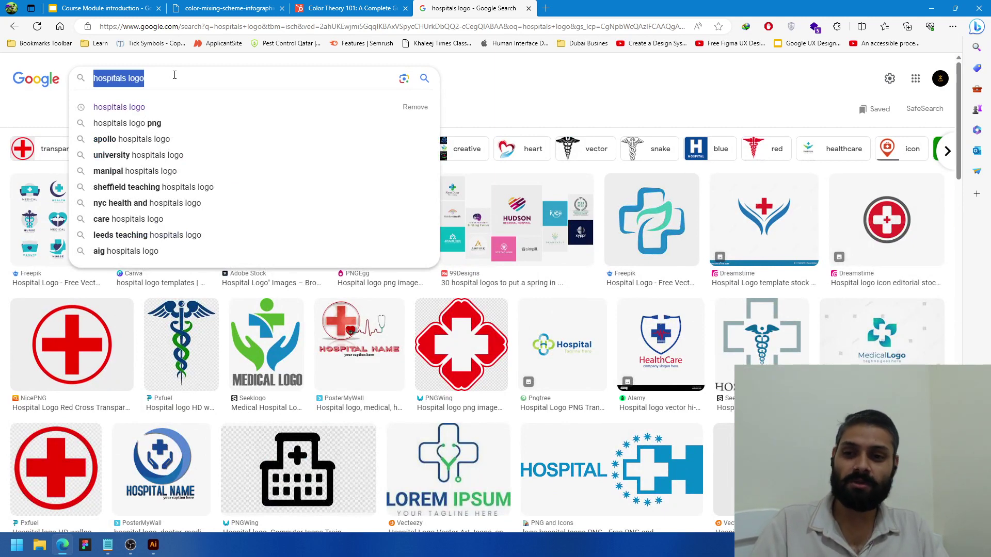
key(BackSpace)
text(bank)
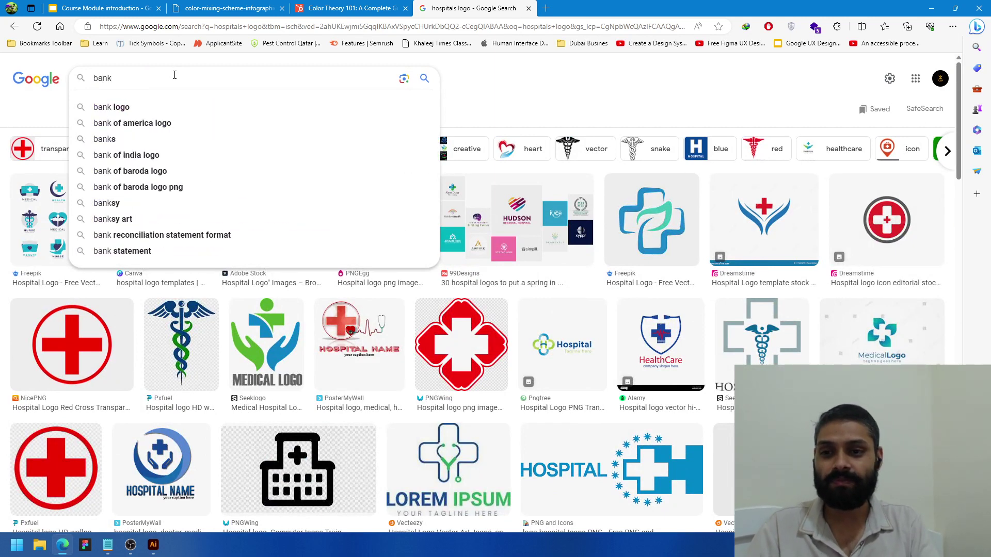
key(Down)
key(Return)
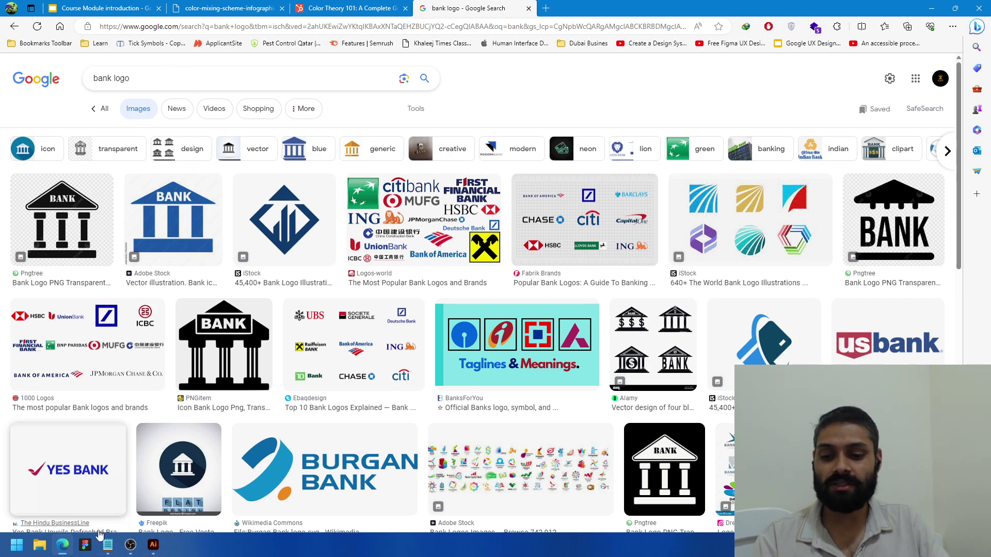
Step: Compare the bank logo results with the color meanings chart in Illustrator, and examine the whole chart
click(153, 544)
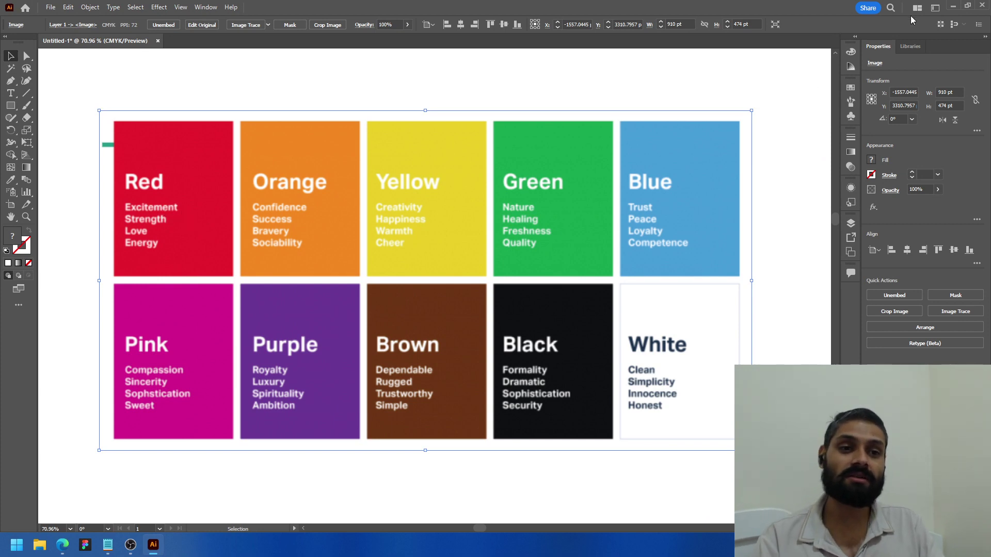
click(62, 544)
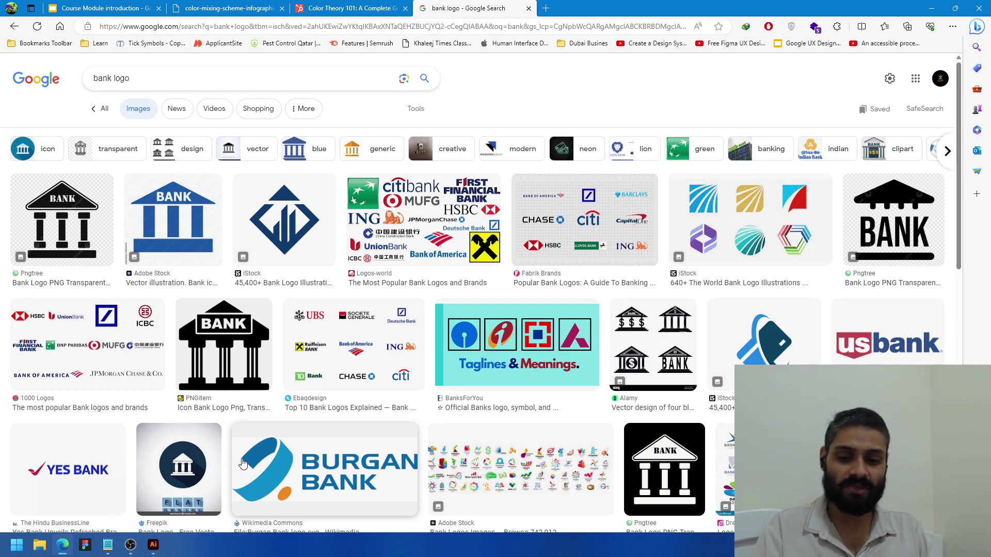
click(153, 545)
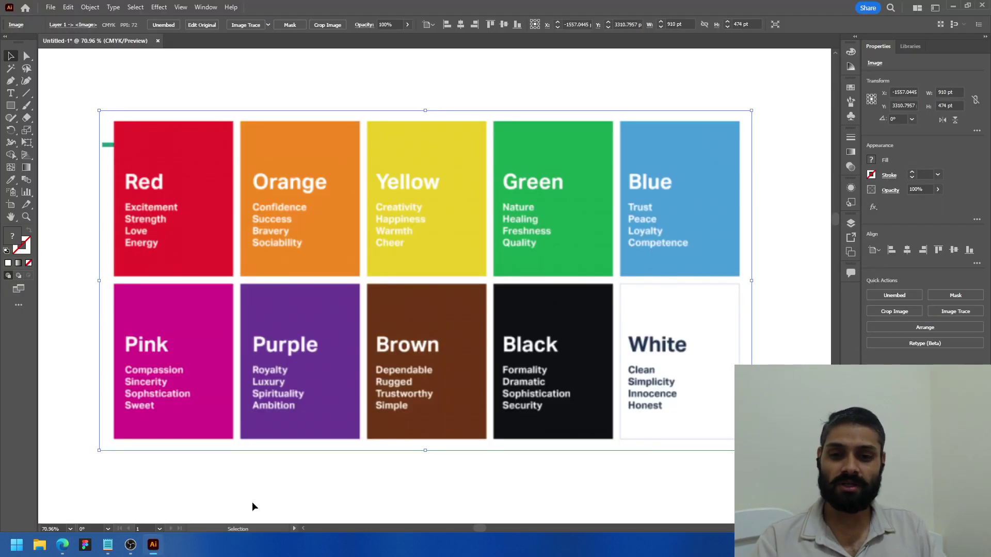
key(z)
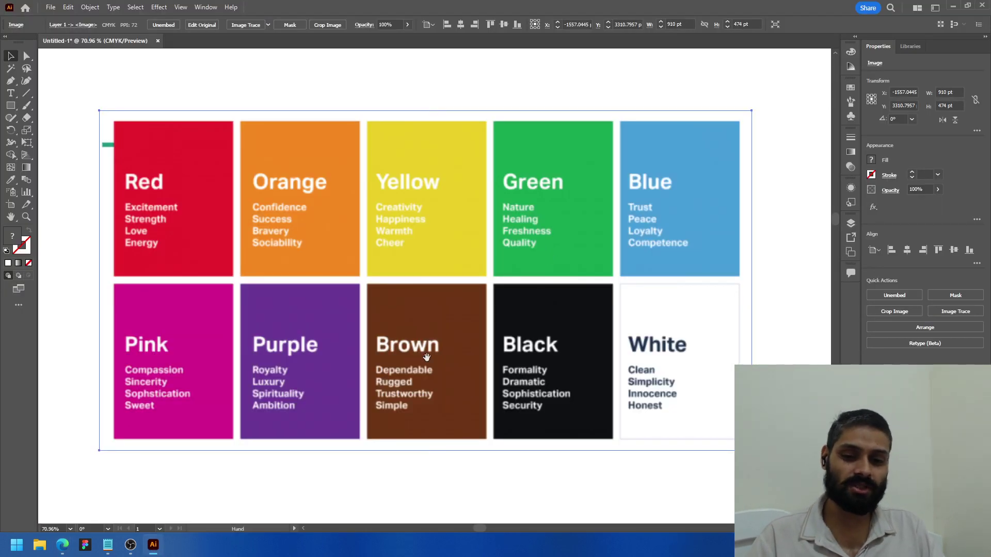
alt+click(524, 340)
scroll(524, 340, down, 2)
scroll(469, 227, right, 2)
scroll(468, 228, up, 1)
key(v)
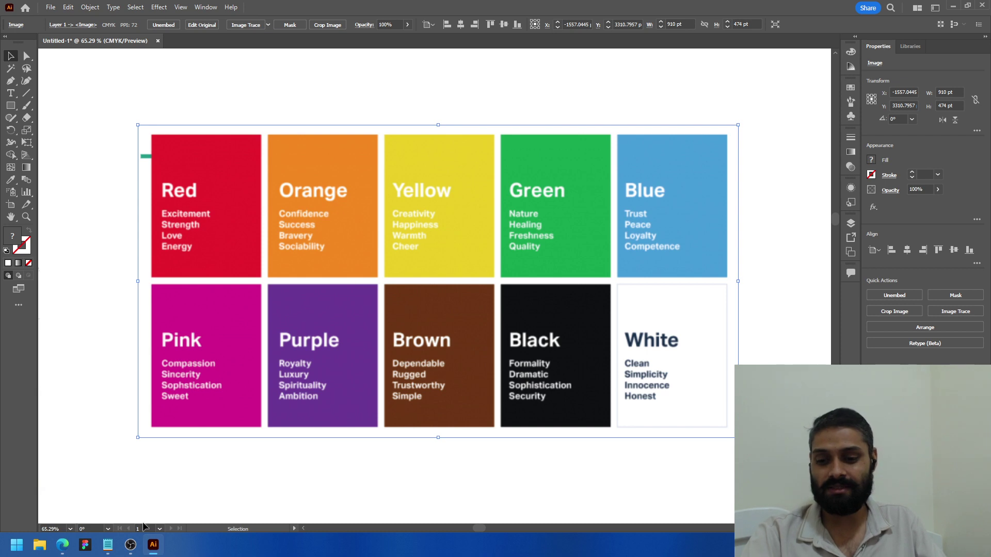
Step: Switch to the Edge browser and run an image search for "apple 1st logo"
click(62, 544)
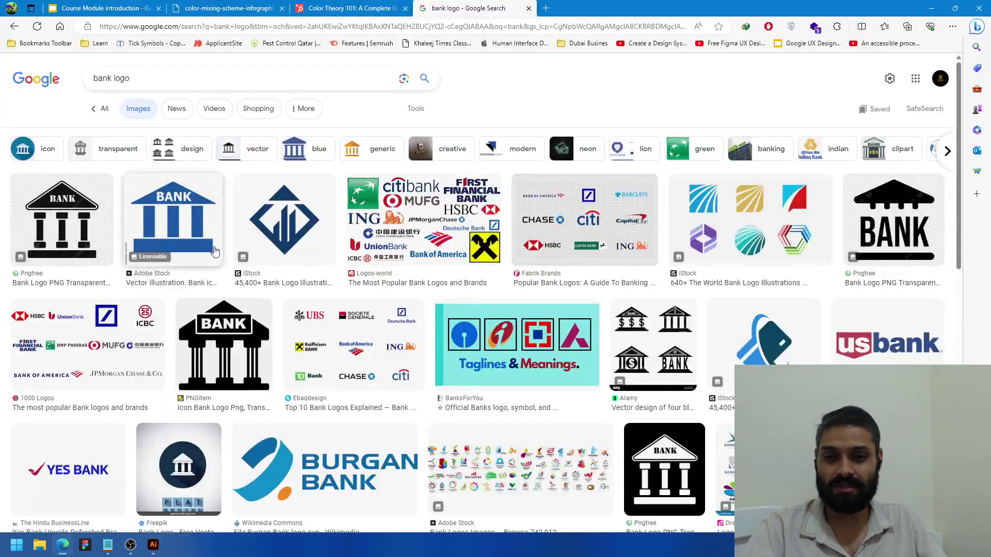
click(220, 78)
text(appli)
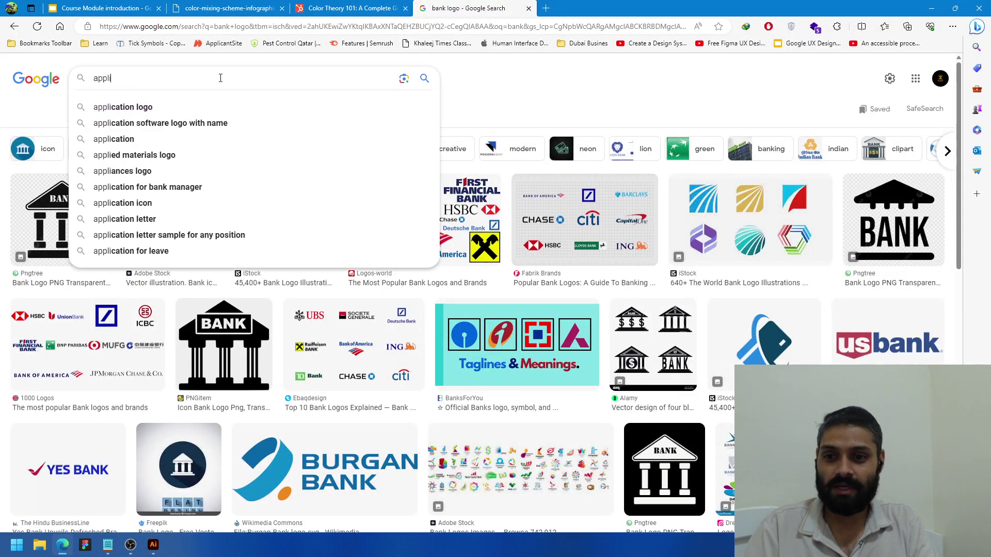
key(BackSpace)
text(e logo)
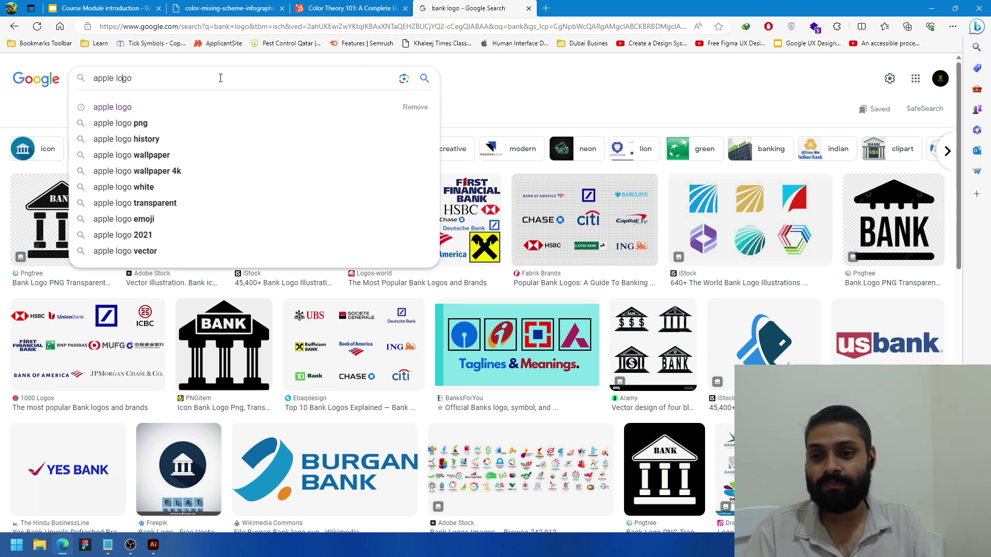
key(Left)
key(Left)
text(1st)
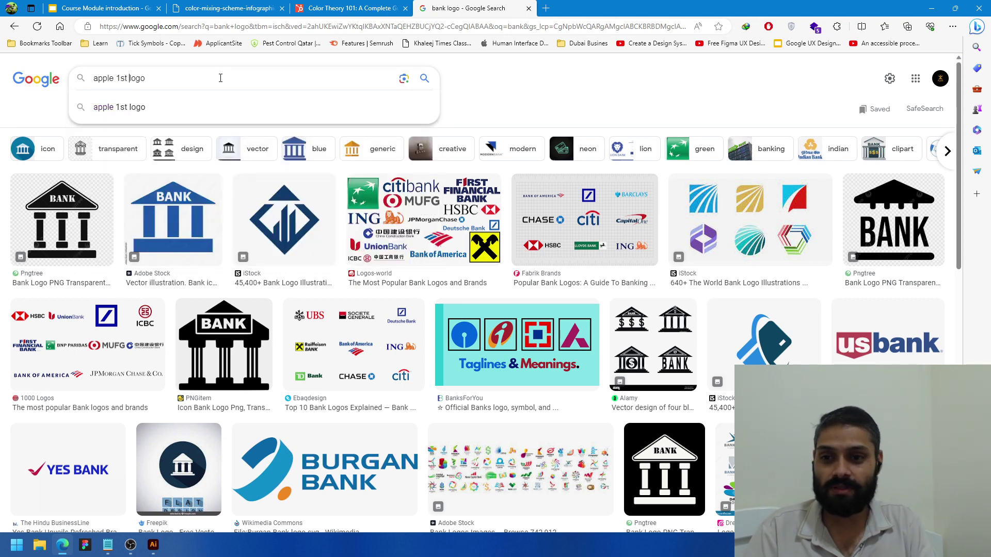
key(Return)
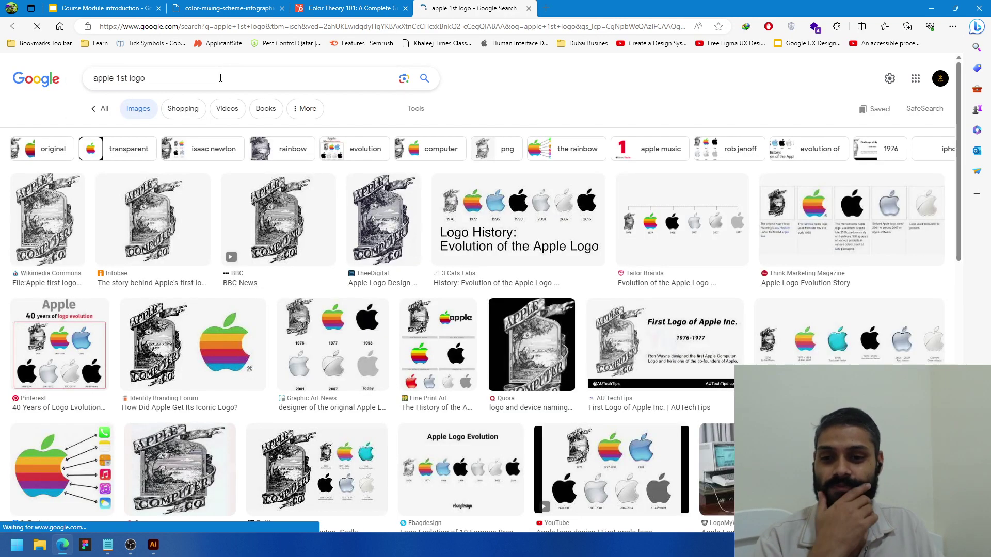
Step: Copy the Infobae image of Apple's first logo and paste it into the Illustrator document below the color meanings chart
click(153, 219)
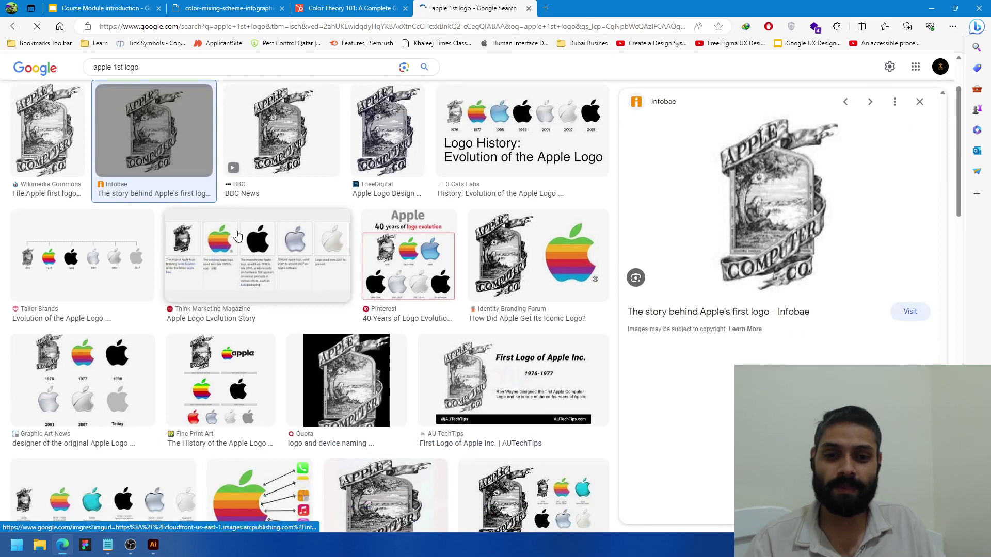
right_click(781, 202)
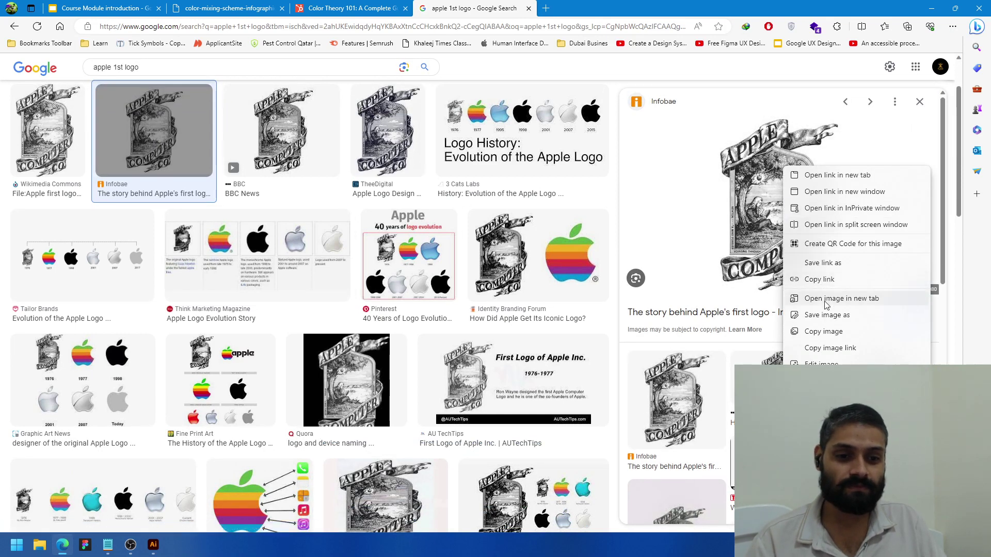
click(824, 331)
click(153, 545)
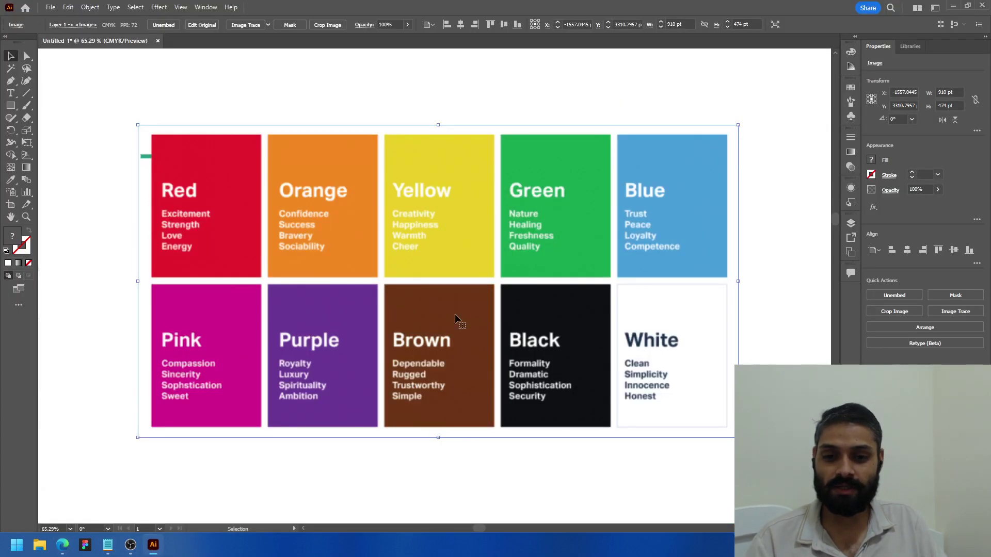
scroll(471, 401, down, 10)
key(ctrl+v)
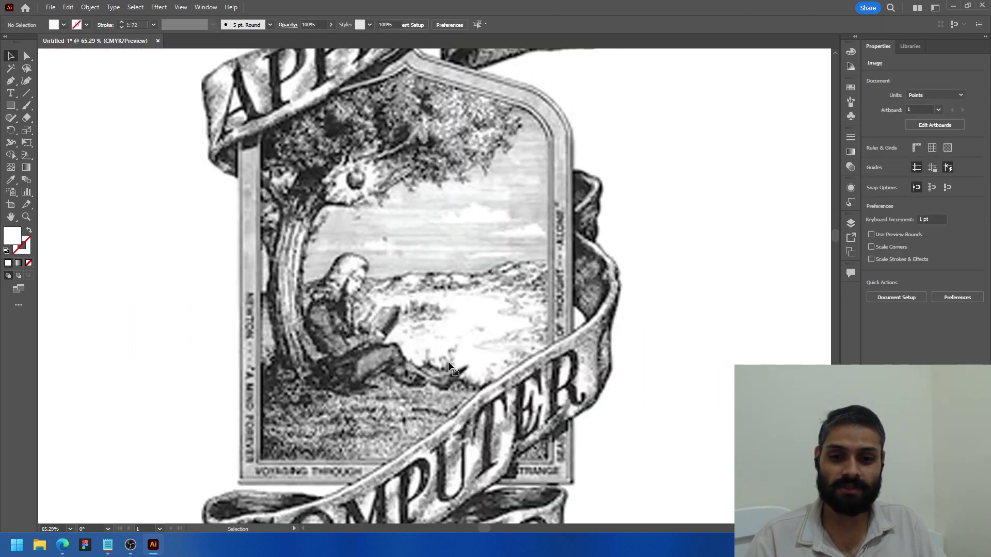
Step: Examine the details of the pasted Apple logo and reposition it just below the color meanings chart
scroll(439, 335, down, 5)
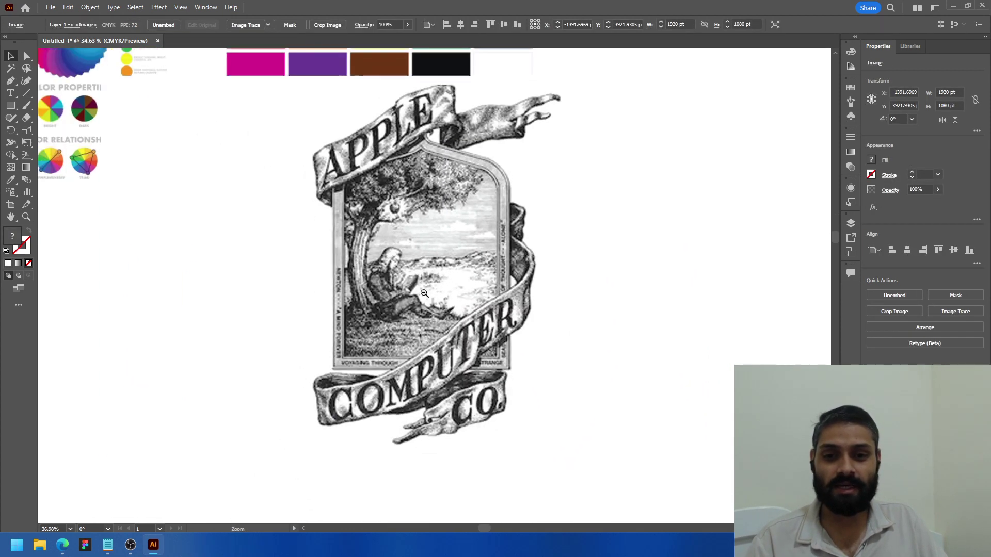
drag(409, 271, 427, 274)
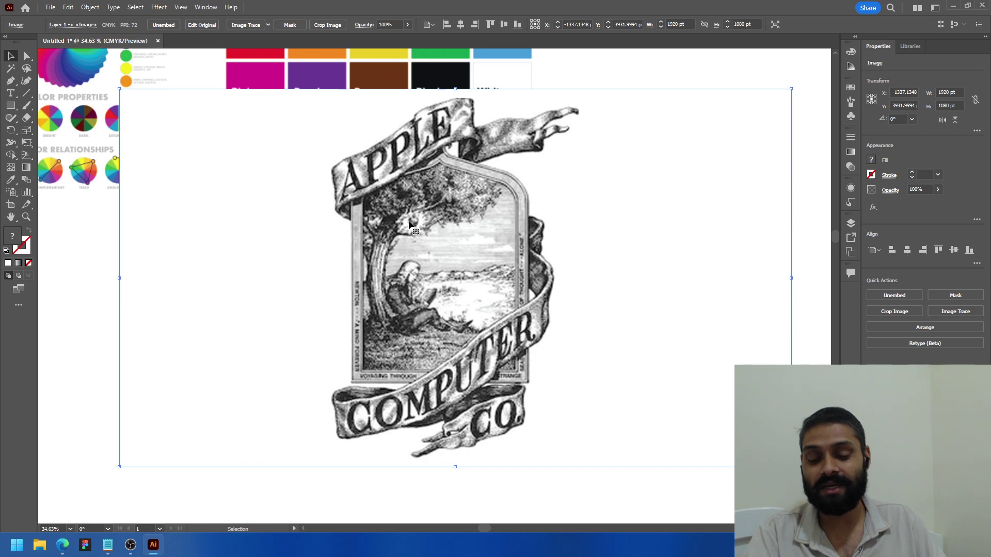
key(z)
drag(410, 230, 442, 227)
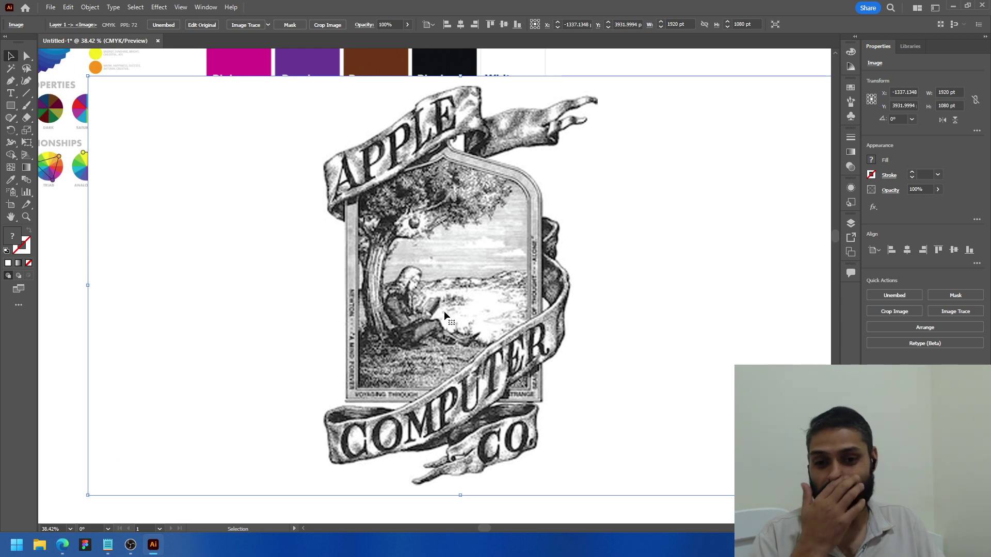
scroll(464, 239, down, 2)
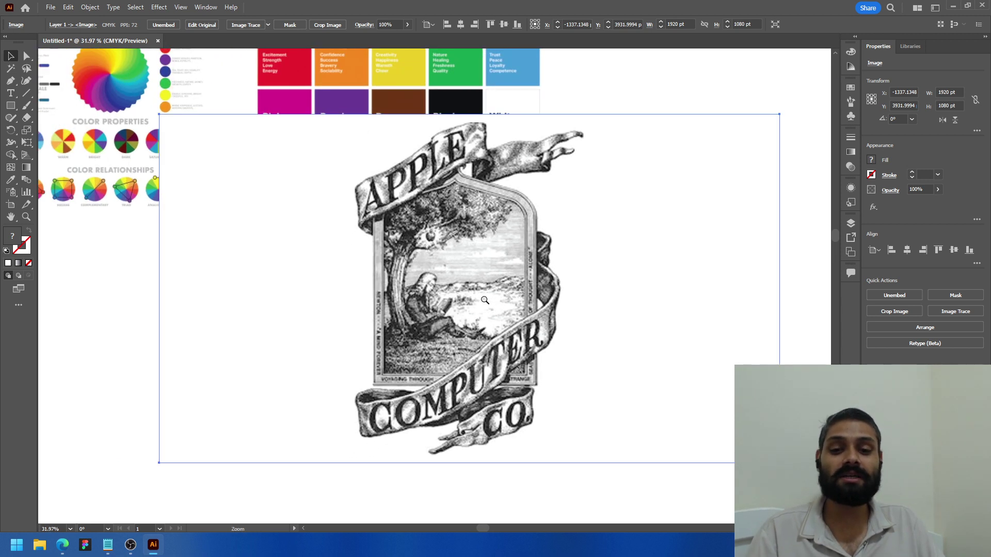
scroll(464, 239, down, 1)
drag(473, 266, 525, 302)
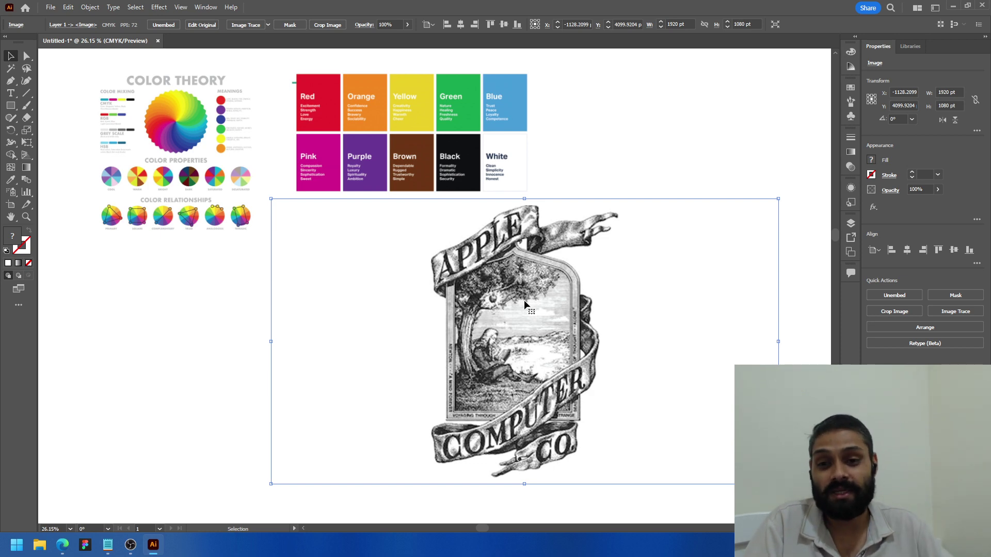
Step: Return to the browser and preview the 3 Cats Labs image of the Apple logo's evolution
click(62, 545)
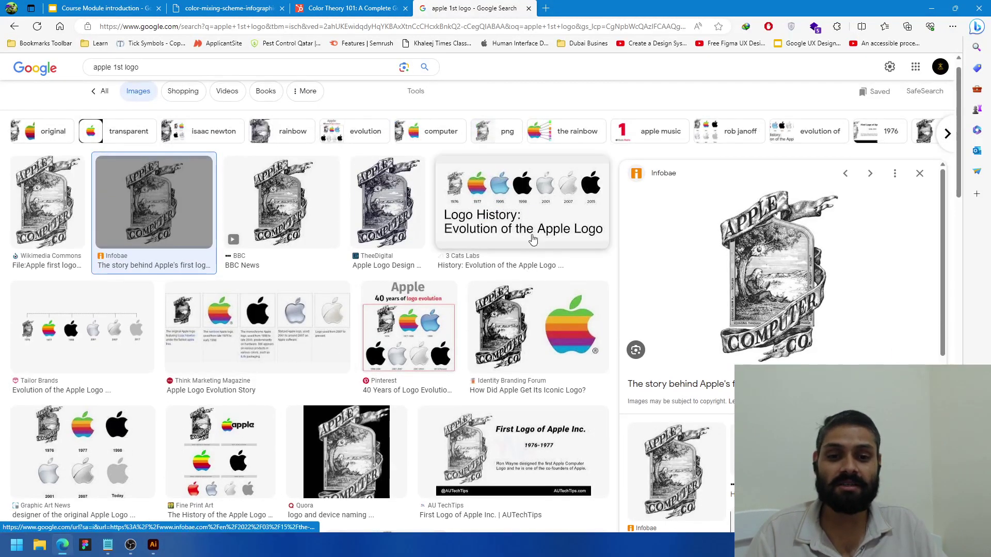
click(565, 195)
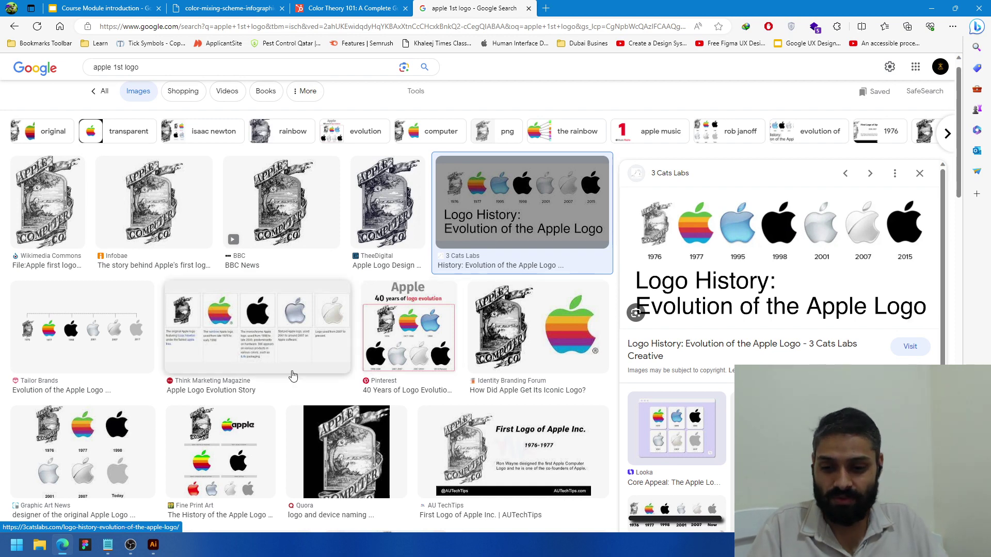
Step: Switch back to Illustrator and move the first Apple logo farther down, well clear of the color charts
click(153, 544)
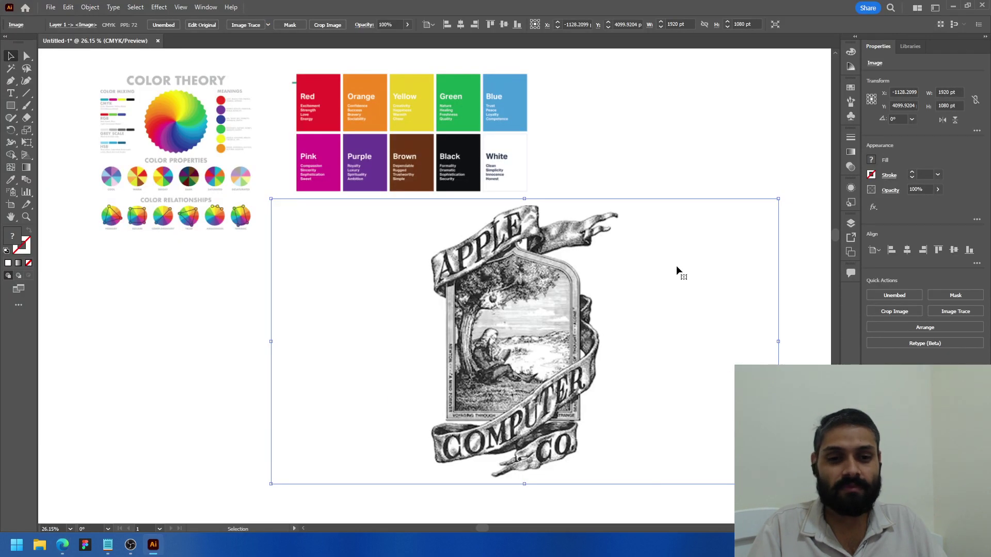
drag(535, 290, 564, 308)
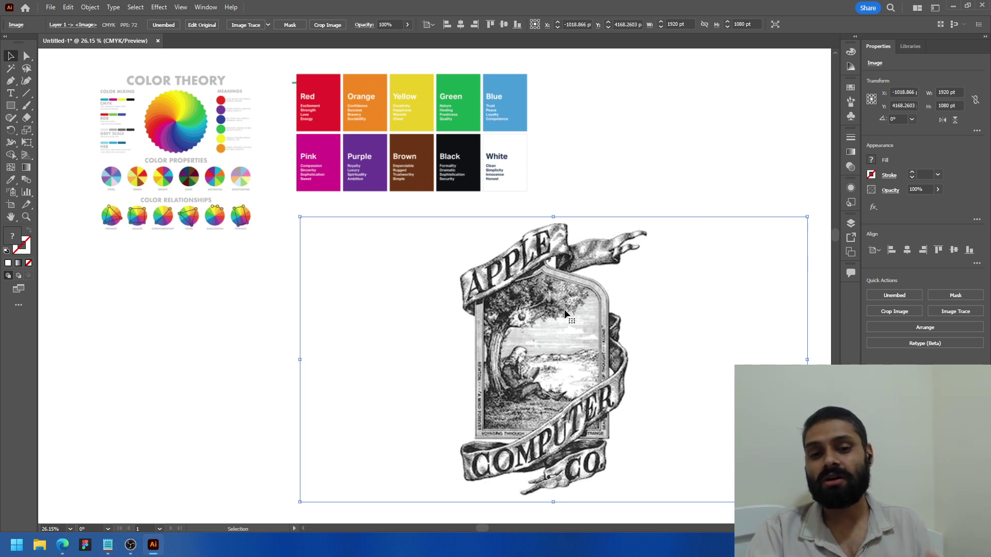
key(ctrl+z)
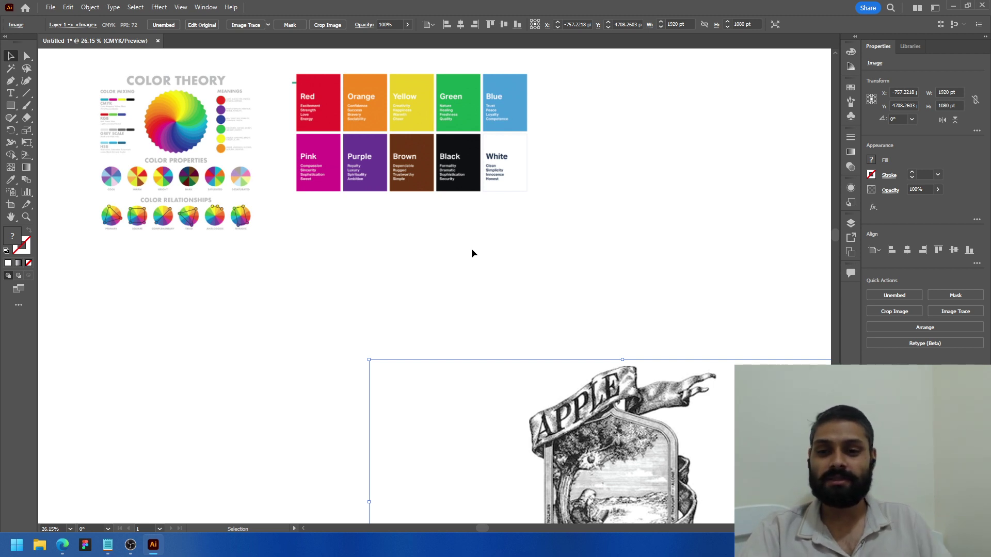
Step: Examine the color meanings chart and the Color Theory infographic, focusing on its Color Mixing section
key(ctrl+space)
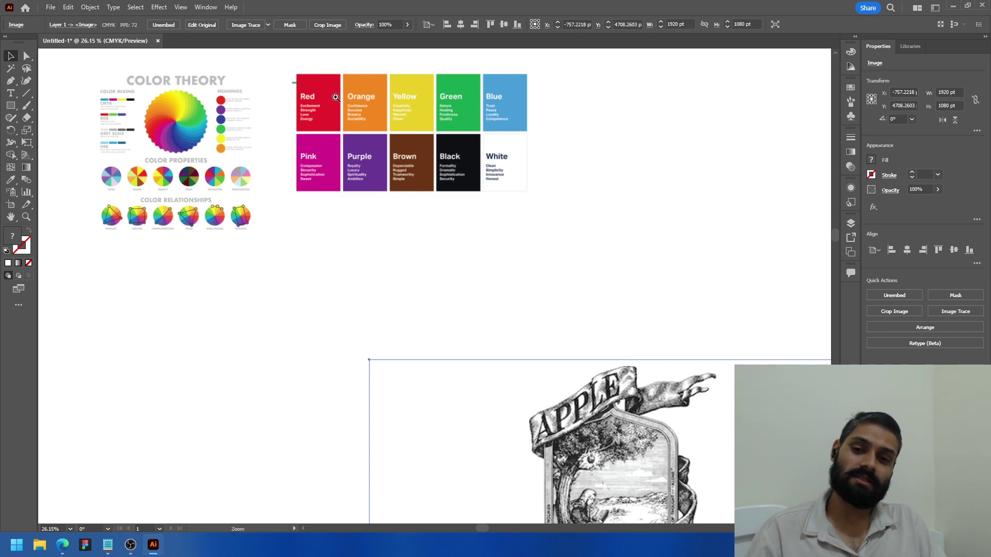
drag(367, 121, 503, 285)
scroll(525, 230, down, 3)
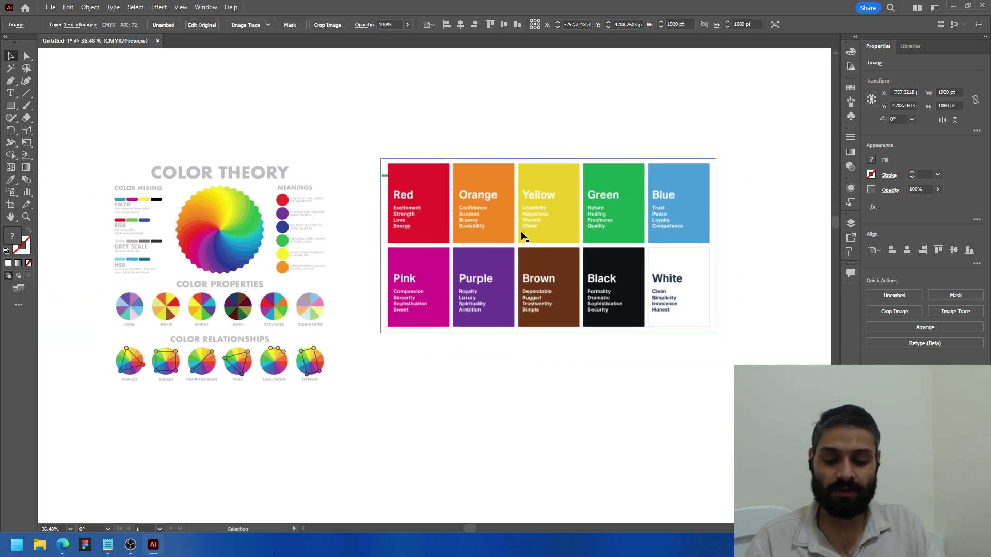
key(ctrl+space)
drag(526, 229, 491, 302)
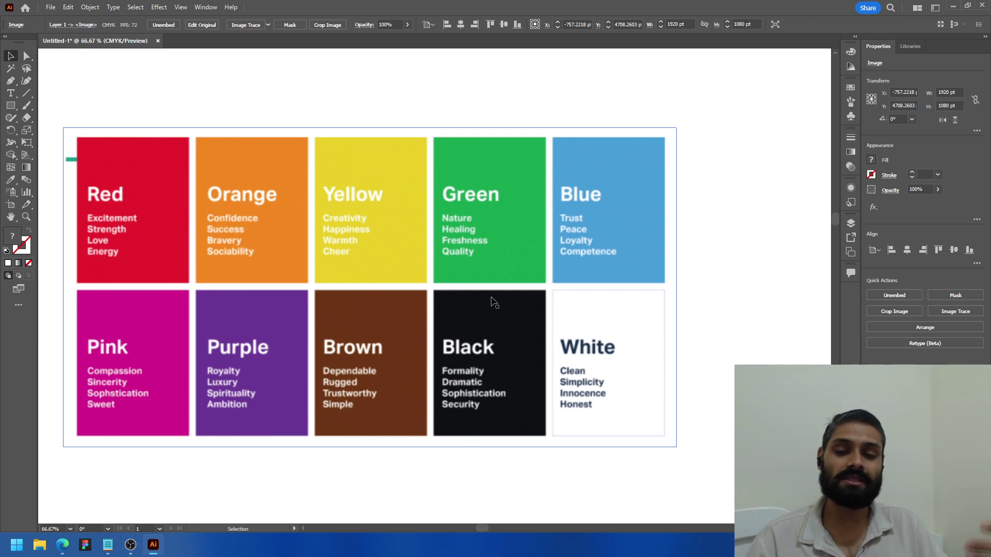
key(ctrl+space)
drag(491, 302, 398, 205)
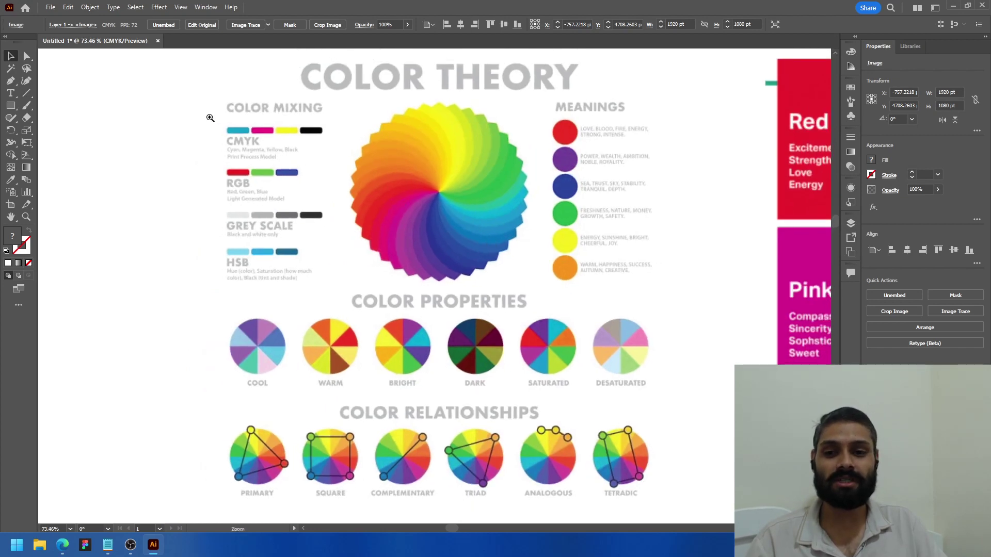
drag(210, 118, 526, 281)
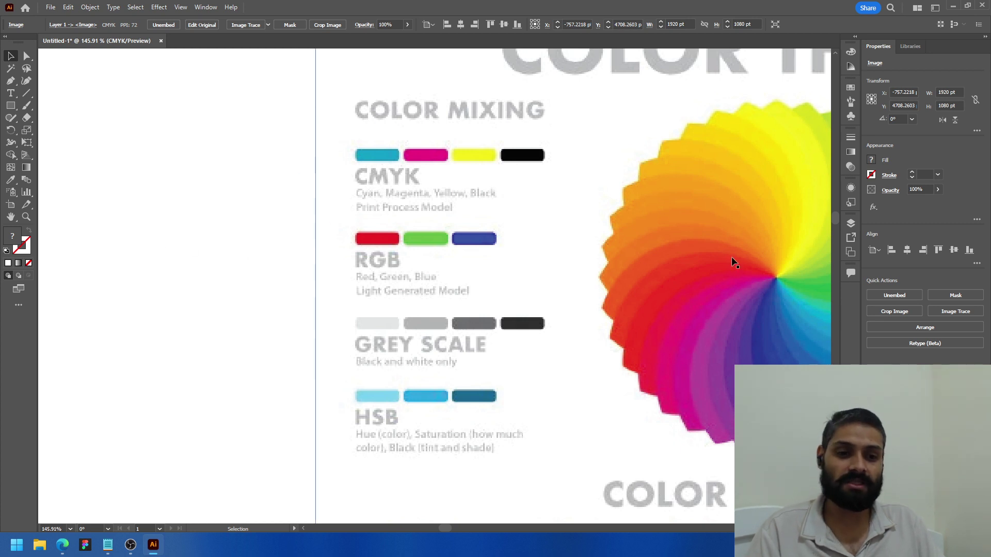
Step: Show the full CMYK color sliders with an enlarged spectrum, and float them on the empty canvas beside the Color Mixing section
click(854, 67)
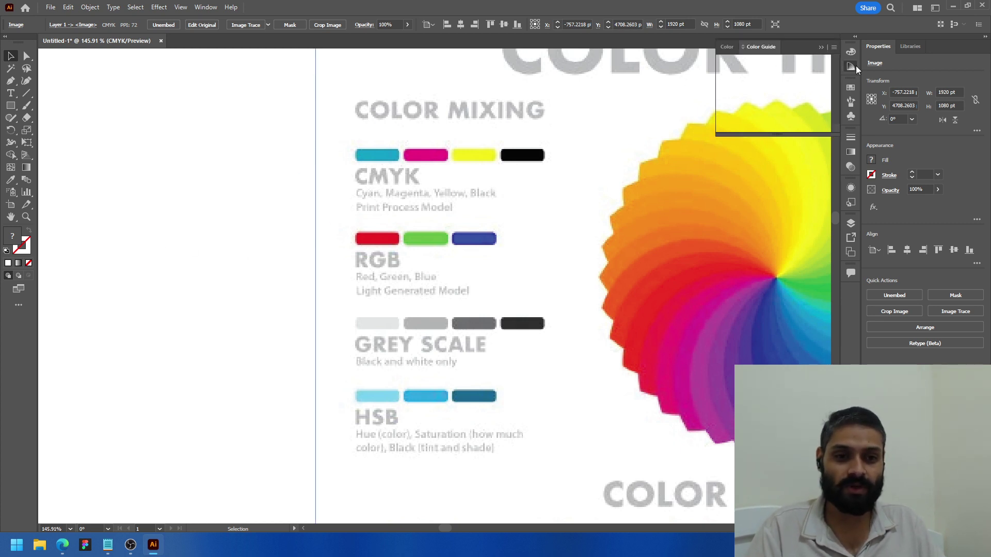
click(851, 50)
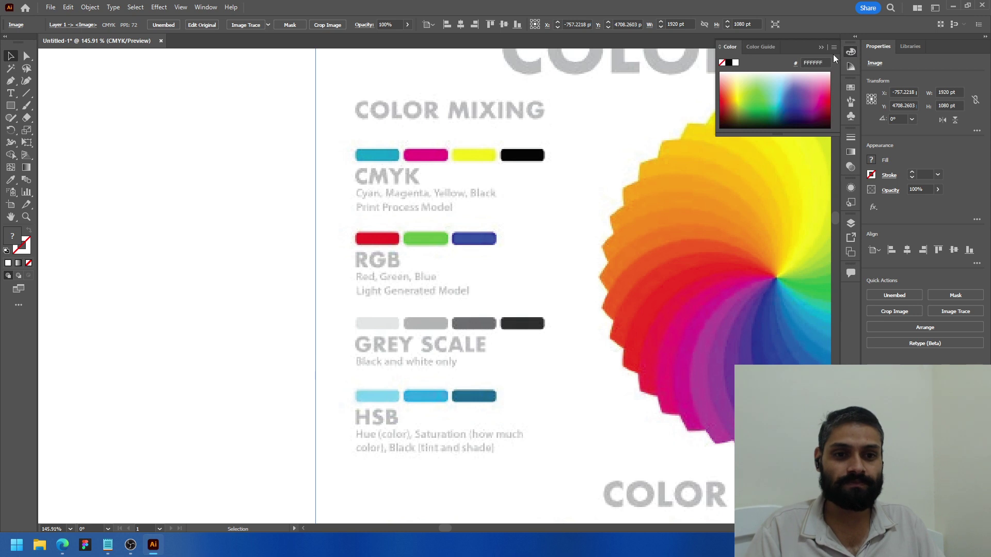
click(834, 47)
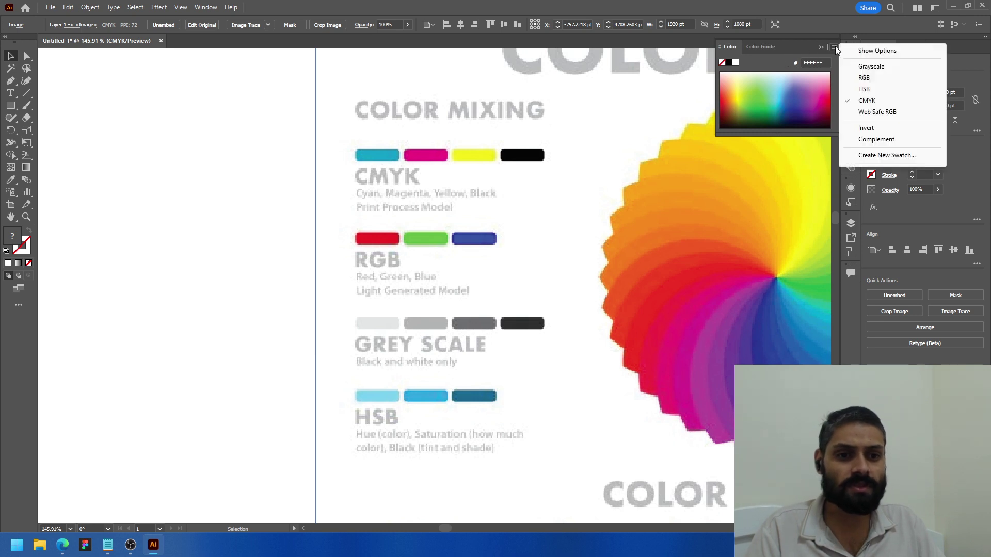
click(871, 51)
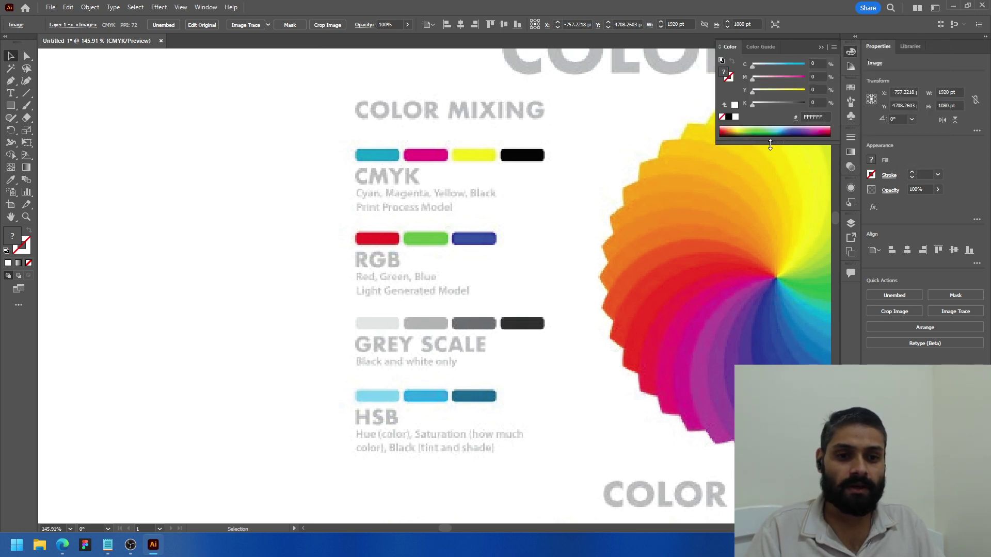
drag(768, 142, 773, 166)
drag(730, 47, 176, 138)
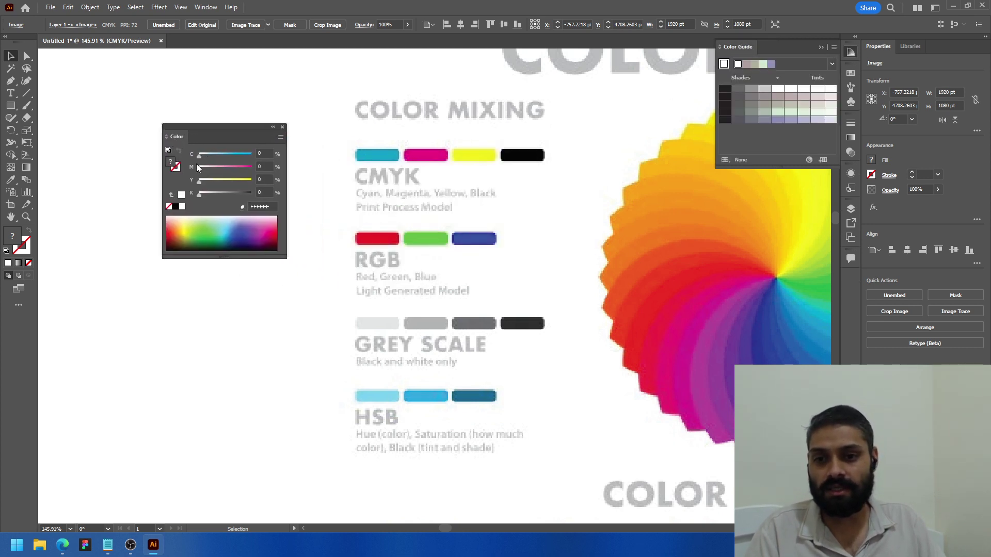
Step: Draw a rectangle about 60 by 66 pt beside the Color Mixing section and give it a bright cyan fill
click(10, 106)
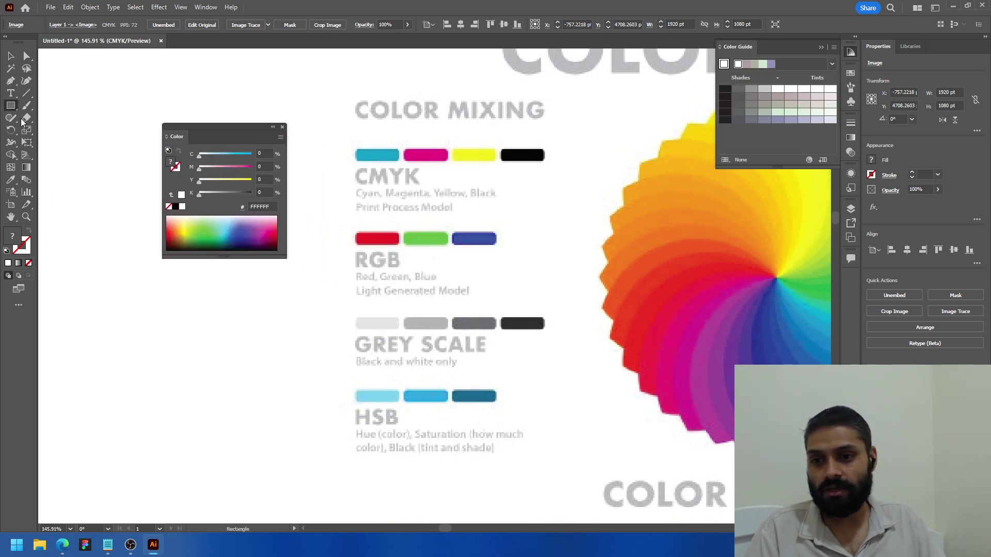
drag(157, 318, 247, 415)
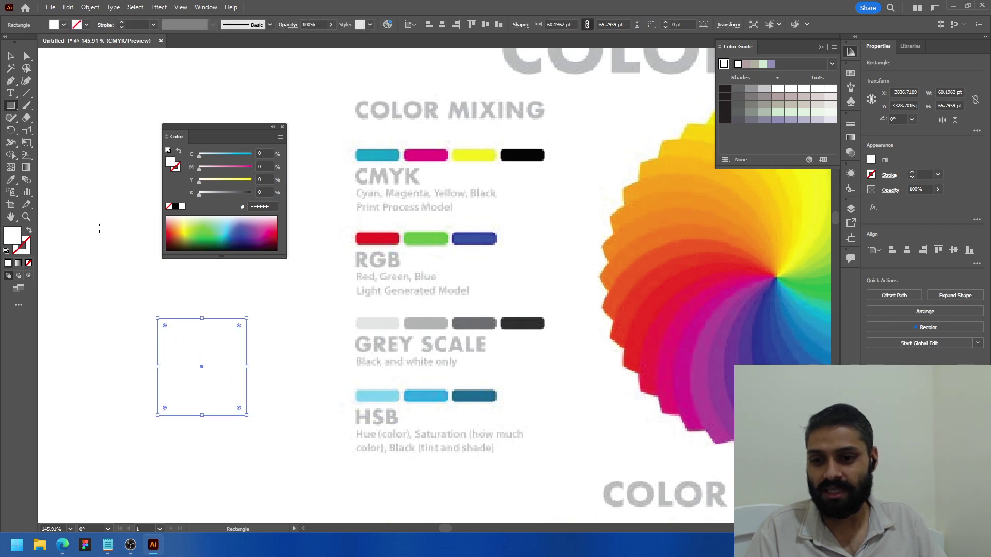
drag(201, 156, 234, 156)
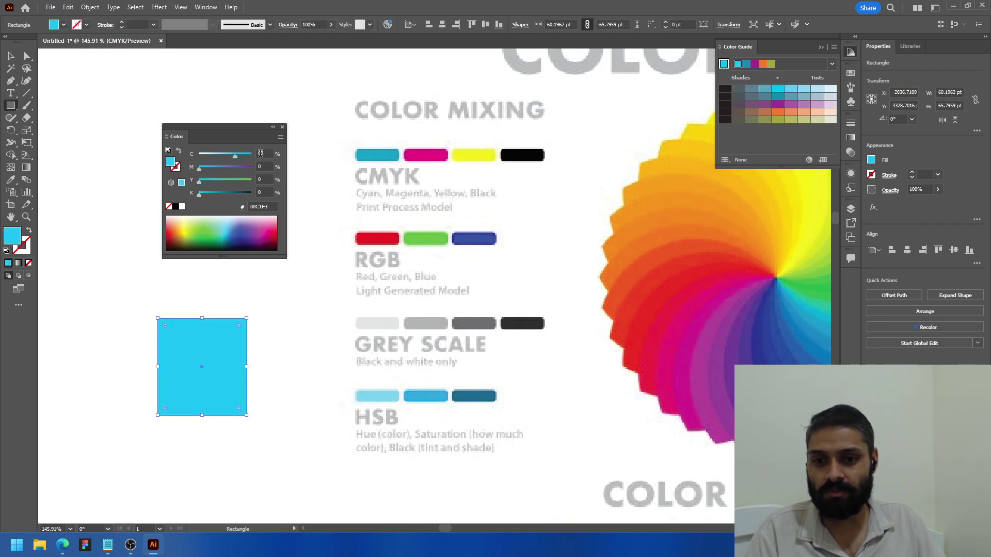
Step: Set the rectangle's fill to 50% cyan and 50% black
double_click(260, 153)
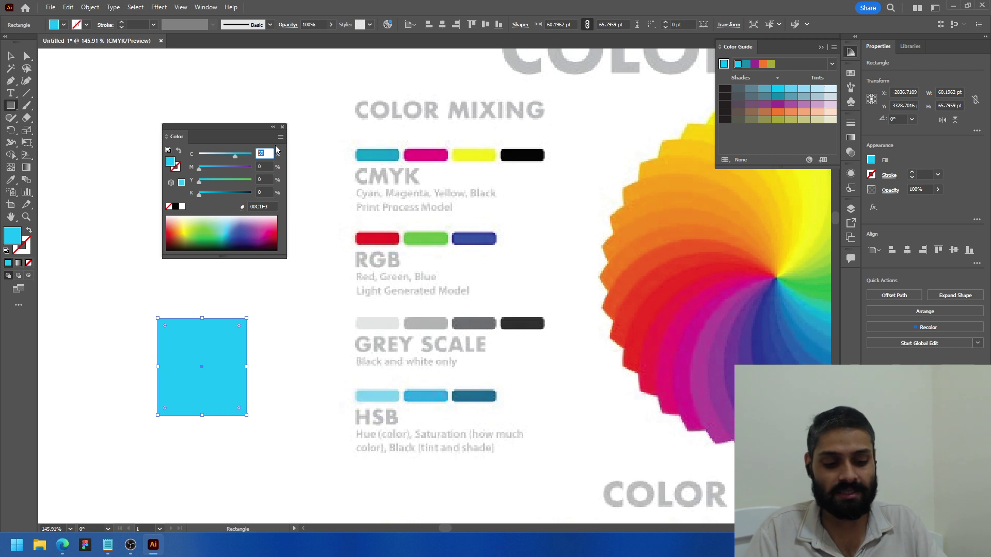
text(50)
key(Return)
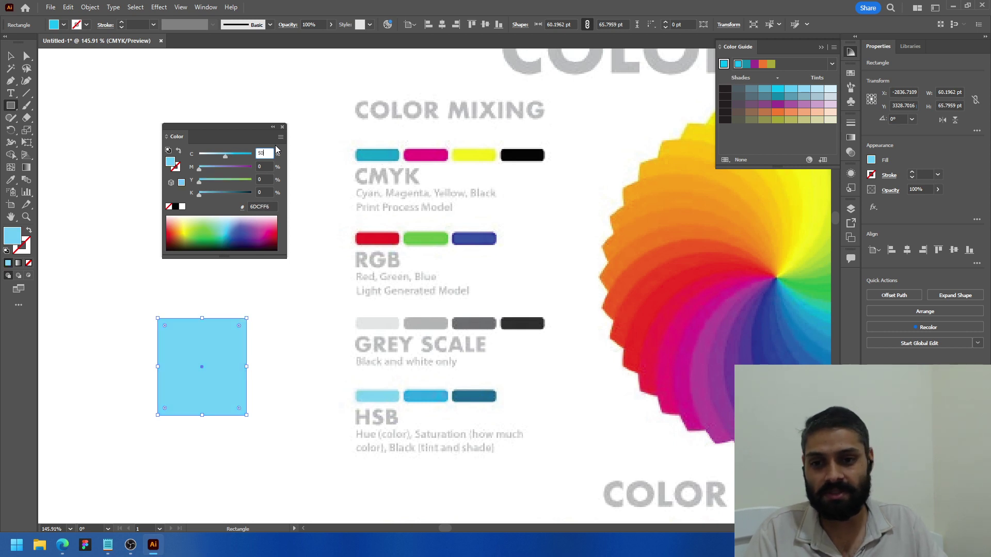
double_click(261, 192)
text(50)
key(Return)
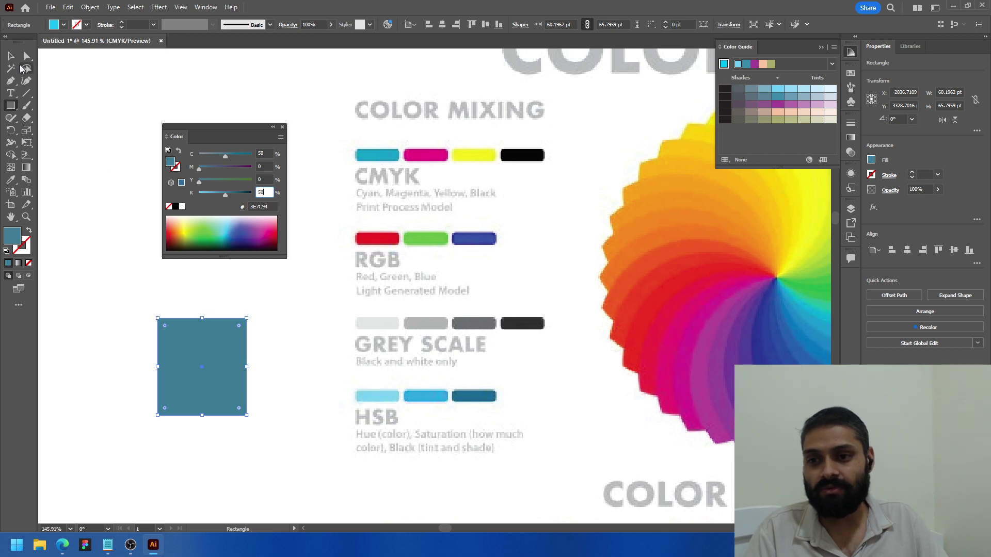
Step: Move the rectangle slightly up and to the left on the canvas and make its fill white
click(11, 55)
click(147, 291)
click(213, 368)
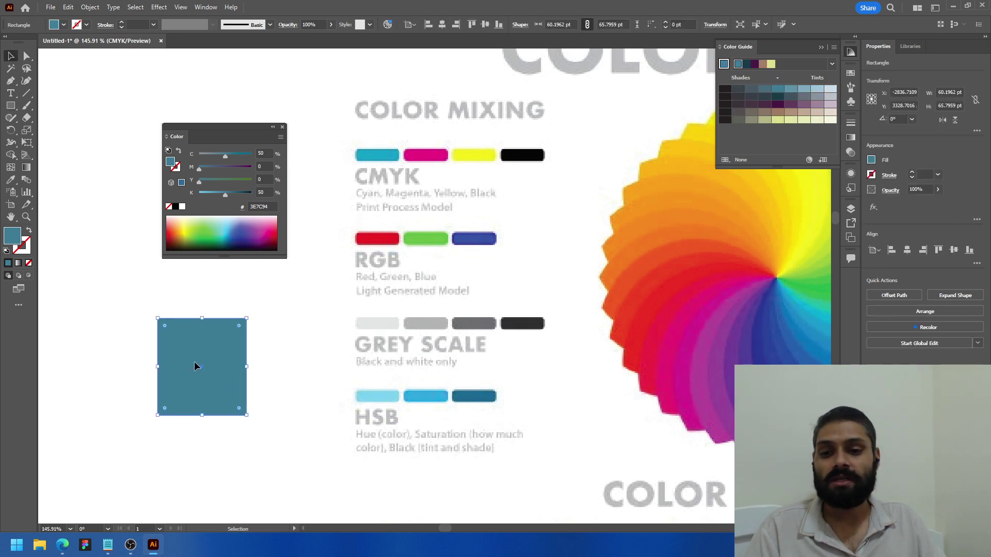
drag(194, 361, 172, 328)
drag(224, 156, 199, 156)
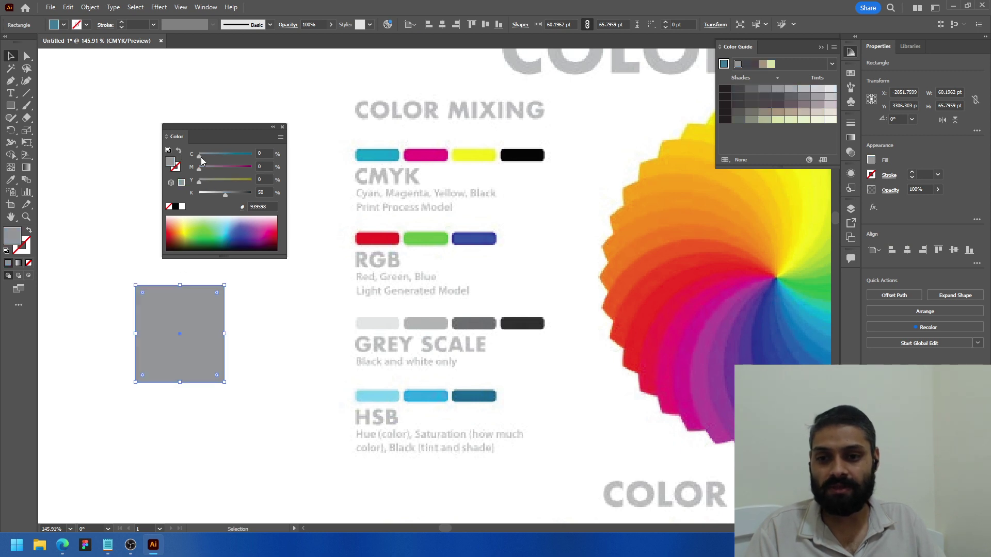
click(182, 207)
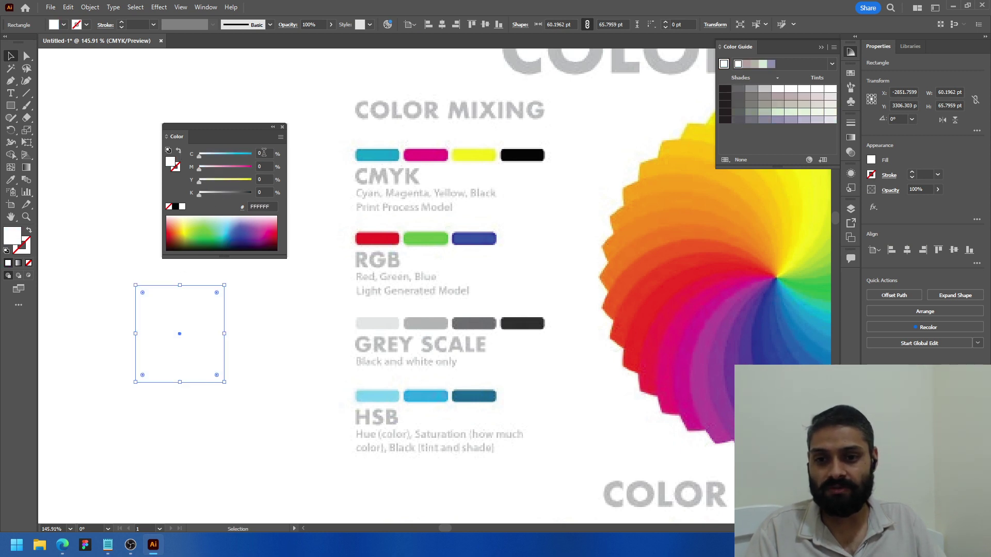
Step: Try the rectangle's fill at 100% cyan and at 100% magenta, undoing each change
click(264, 153)
drag(202, 158, 253, 156)
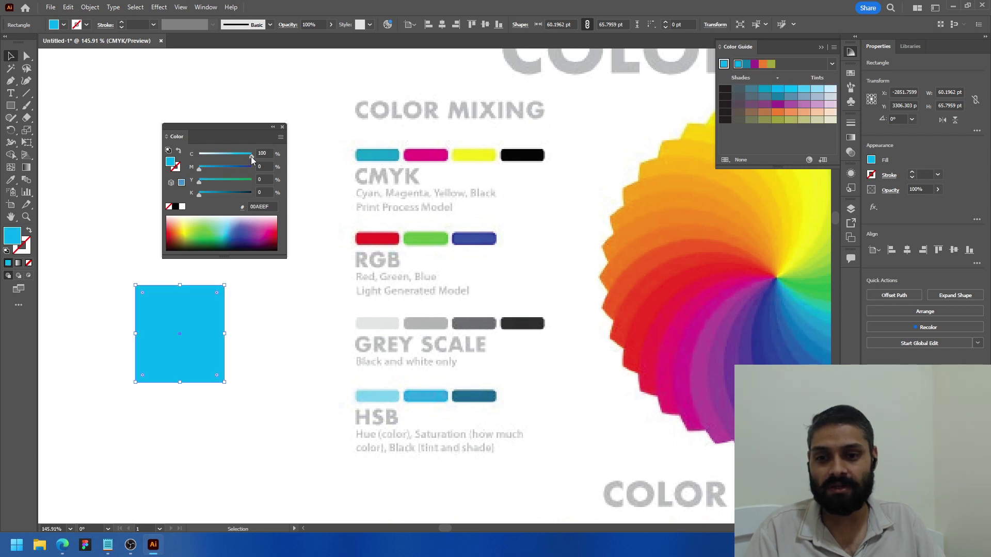
key(ctrl+z)
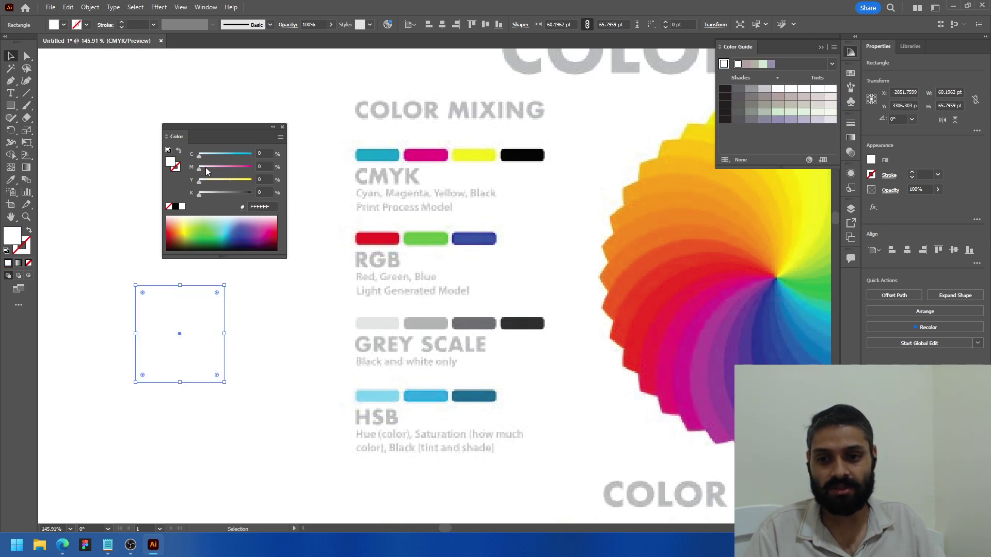
drag(200, 169, 253, 169)
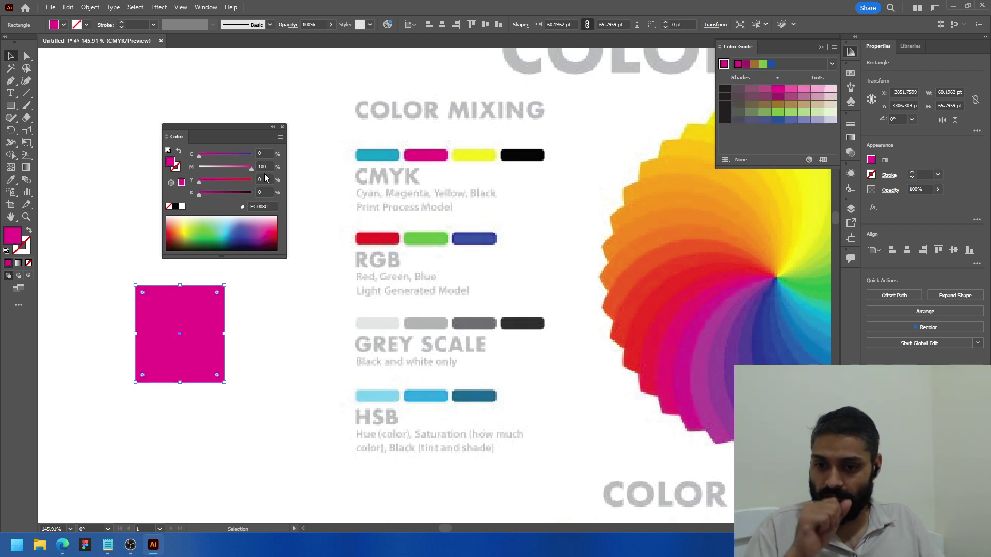
key(ctrl+z)
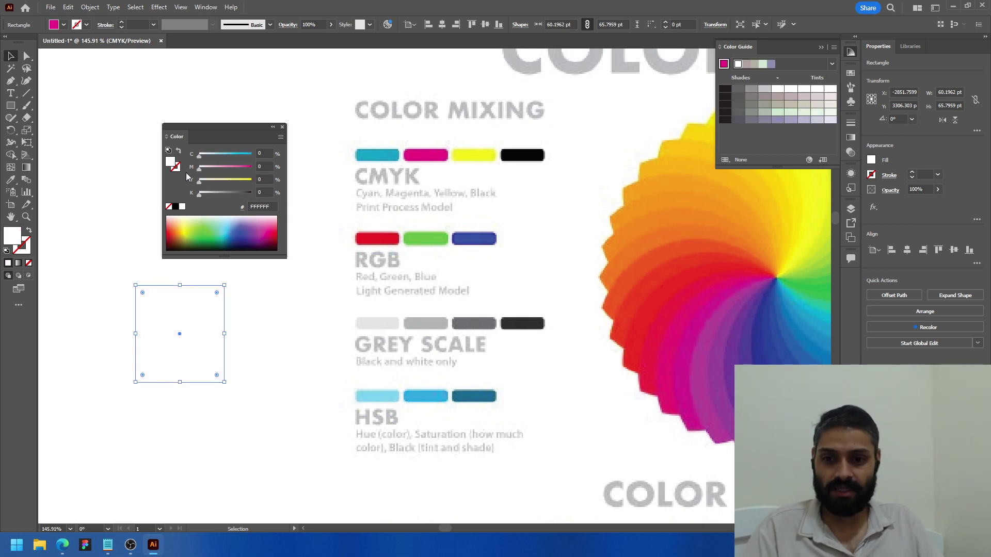
Step: Try the rectangle's fill at 100% black, and bring the black value back to 0
drag(200, 184, 259, 198)
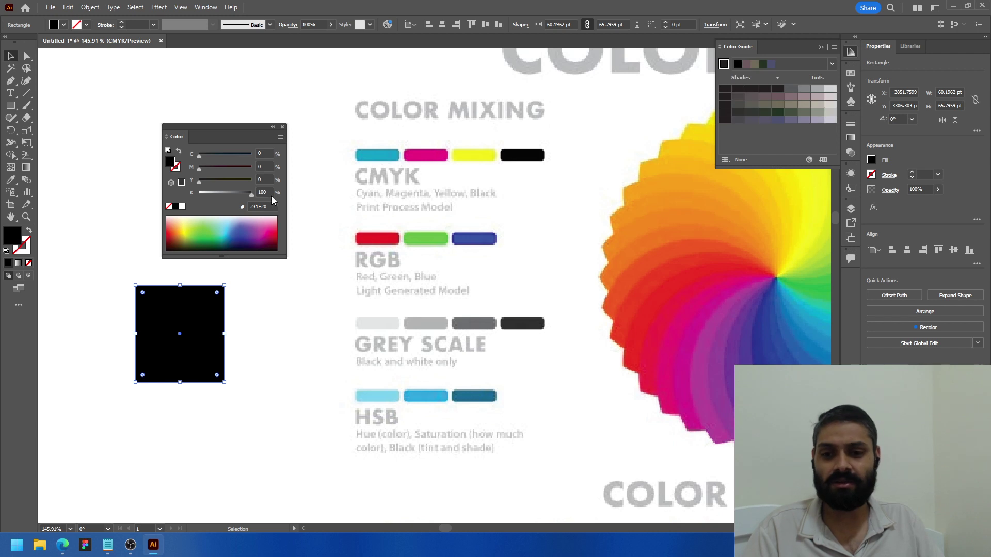
click(266, 155)
click(264, 166)
click(264, 179)
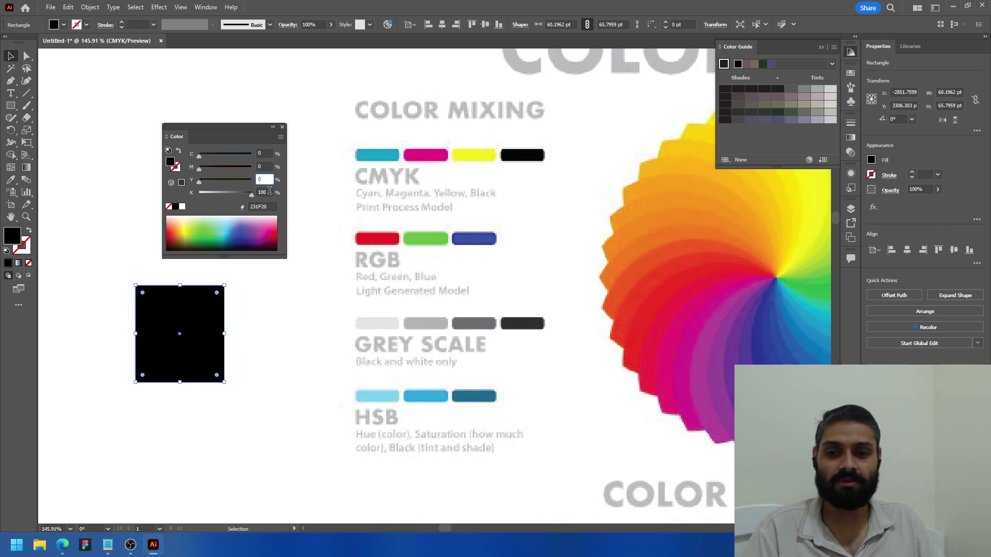
click(267, 192)
drag(246, 193, 188, 193)
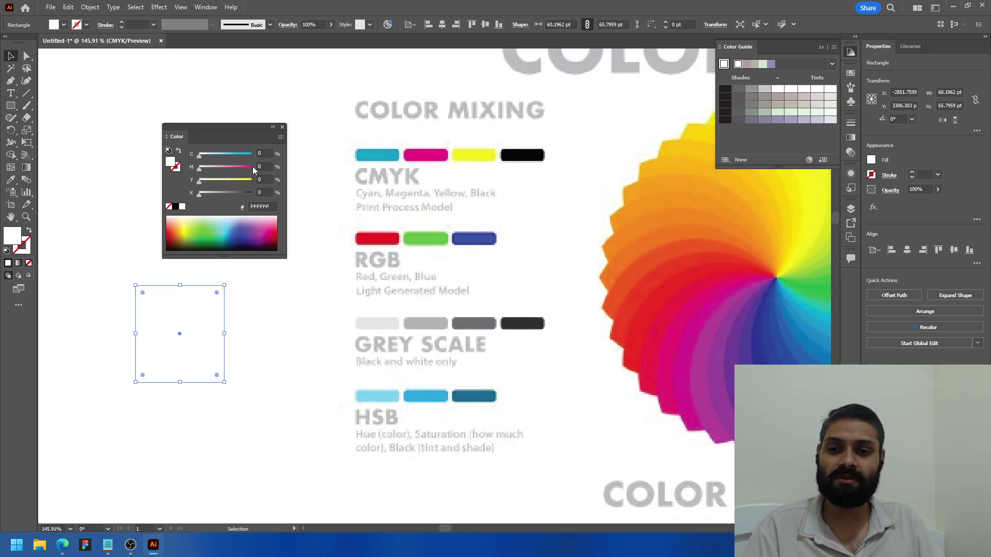
Step: Switch the color sliders to the RGB model
click(280, 137)
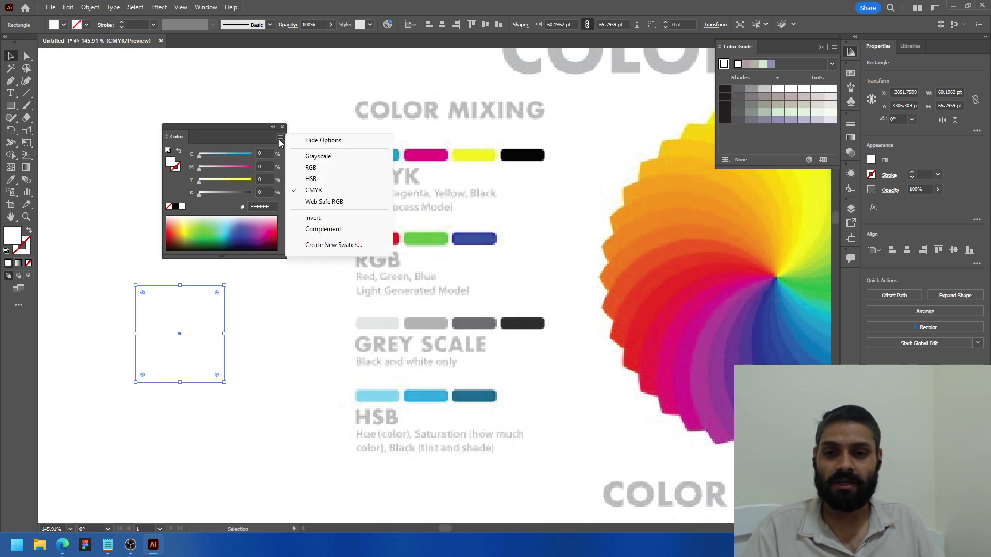
click(311, 172)
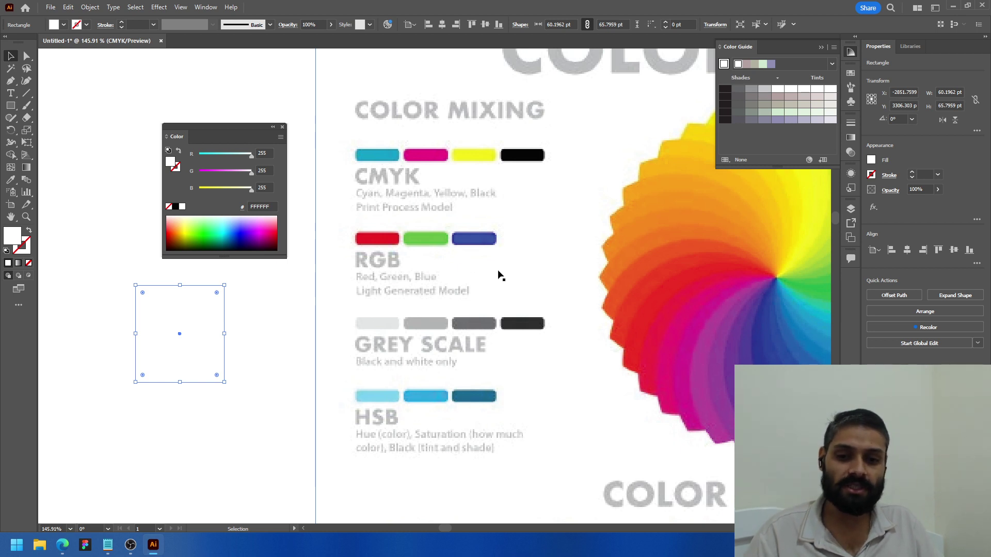
click(482, 313)
key(z)
scroll(512, 307, down, 4)
scroll(512, 307, up, 3)
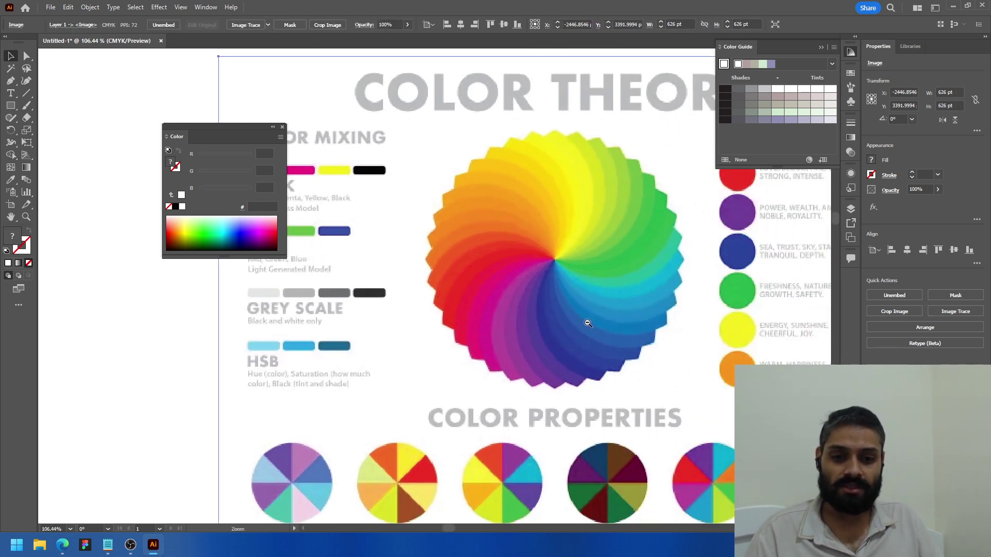
scroll(544, 289, down, 4)
drag(546, 290, 594, 284)
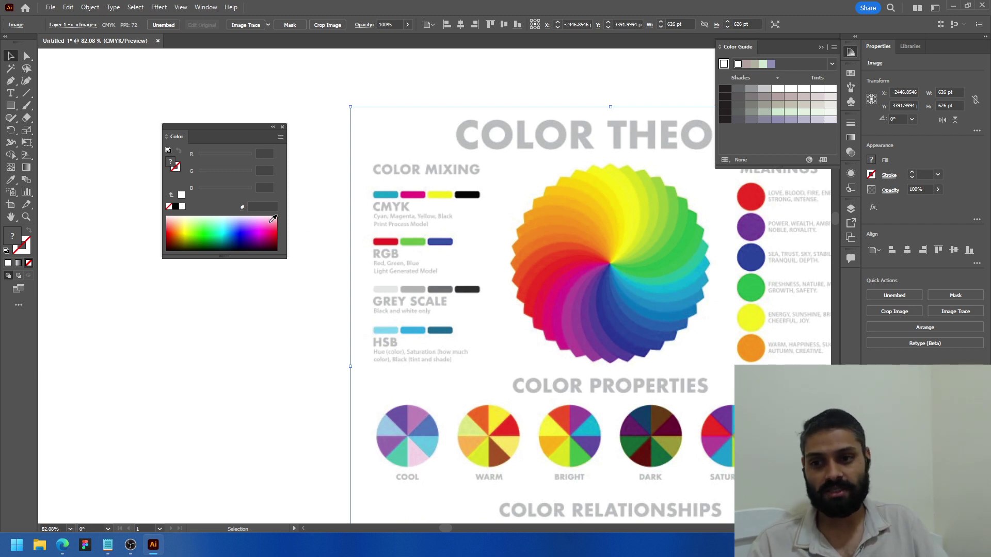
Step: Draw a square about 96 pt wide on the empty canvas beside the infographic and set its fill's red value to 69
click(13, 106)
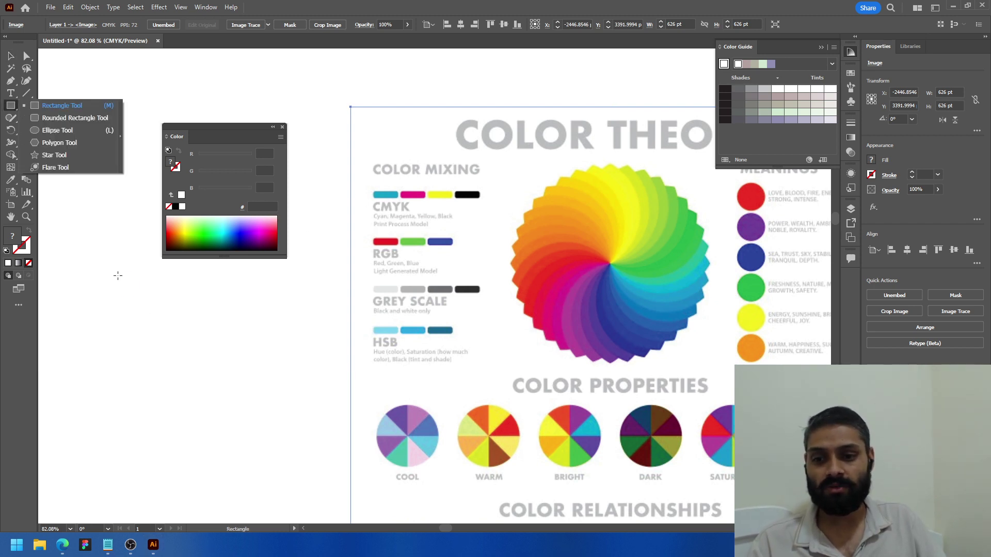
drag(121, 280, 202, 360)
drag(252, 154, 213, 155)
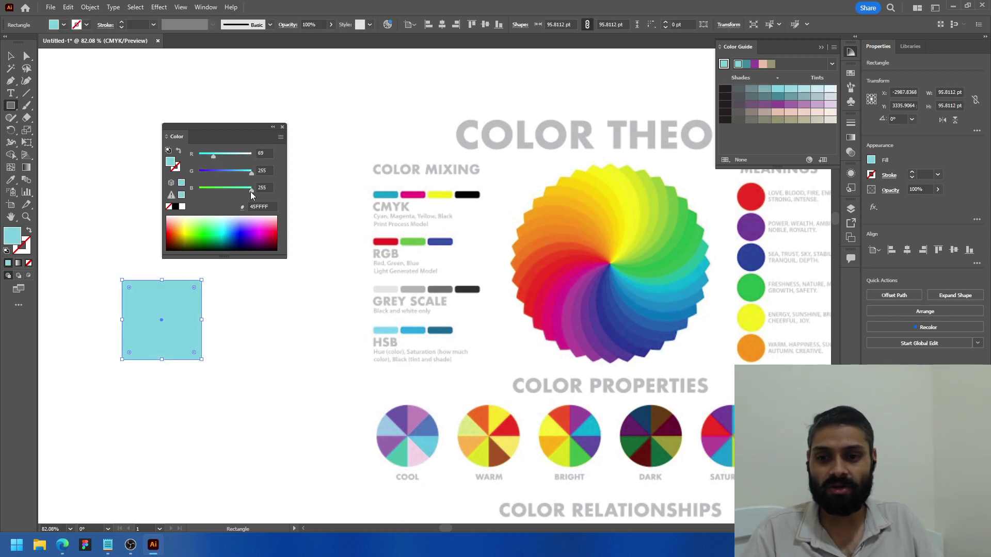
Step: Switch the color sliders to CMYK and set the square's fill to 50% cyan, 50% magenta and 0% yellow
click(280, 137)
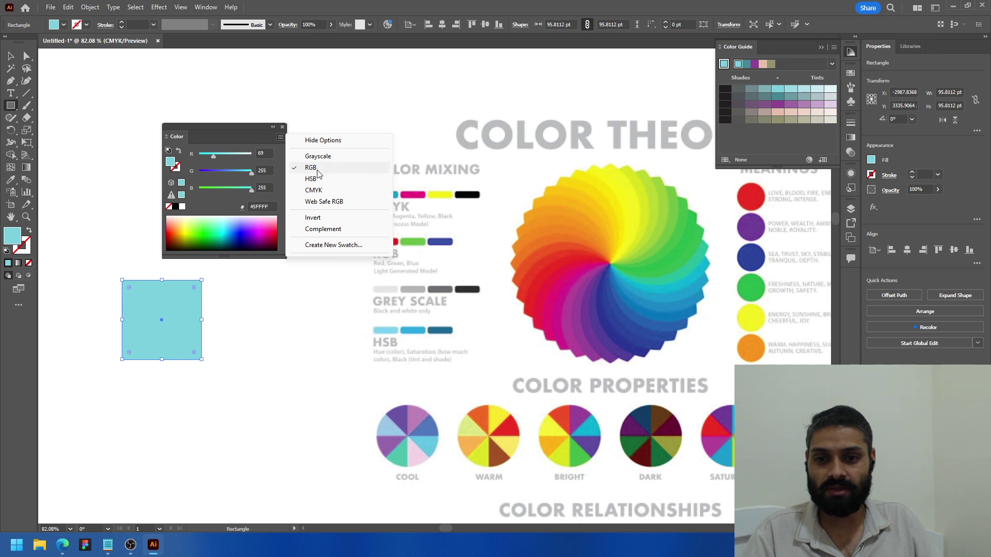
click(312, 191)
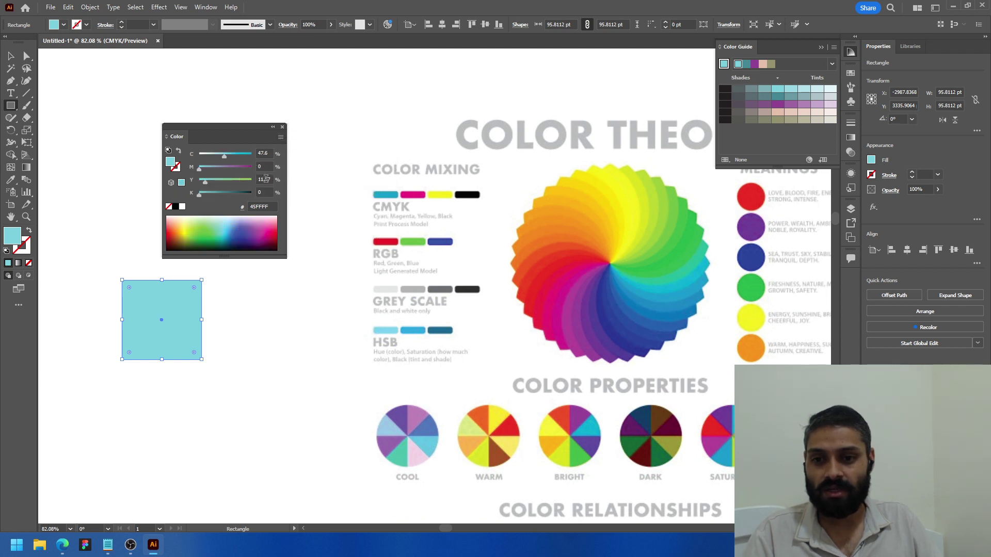
drag(206, 183, 250, 170)
click(262, 167)
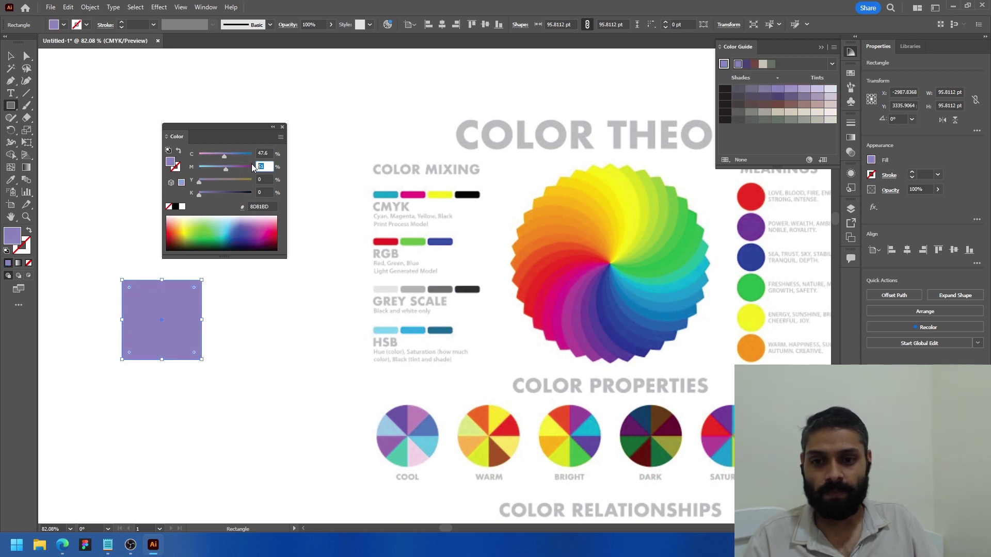
text(50)
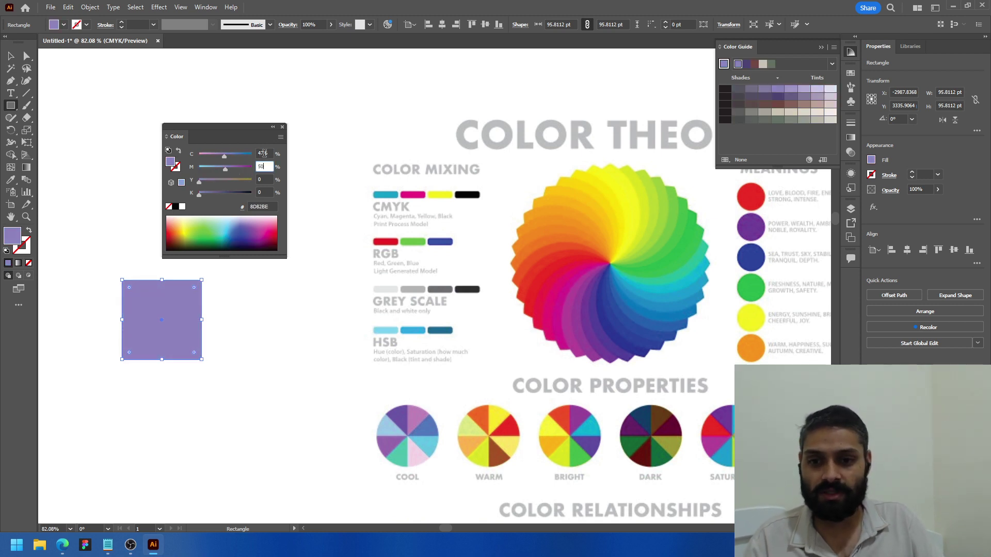
click(264, 153)
text(50)
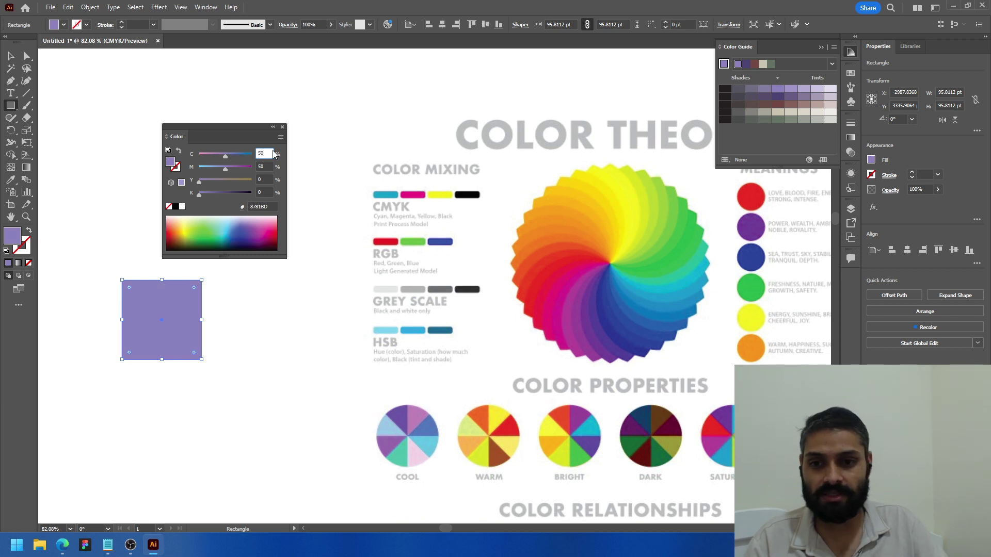
click(272, 314)
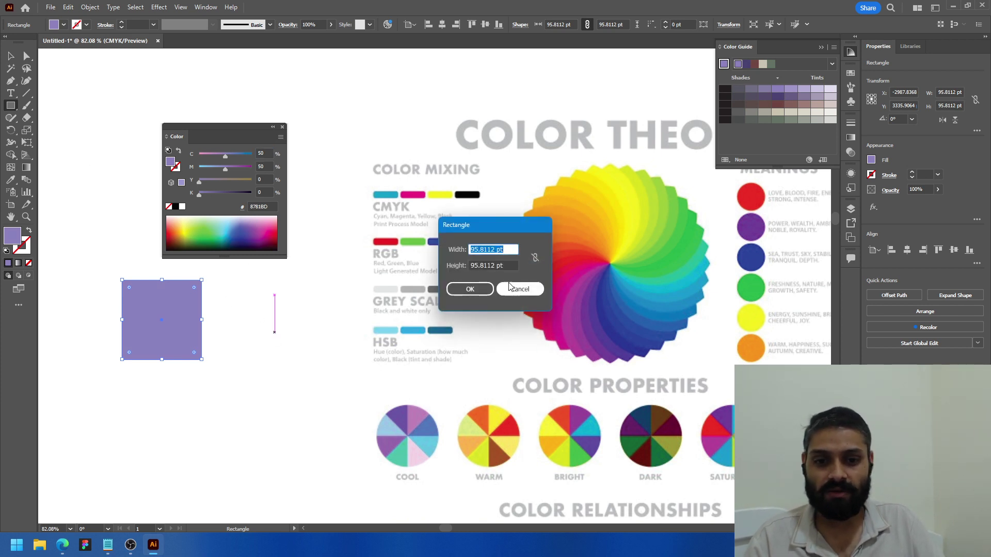
click(521, 288)
click(11, 57)
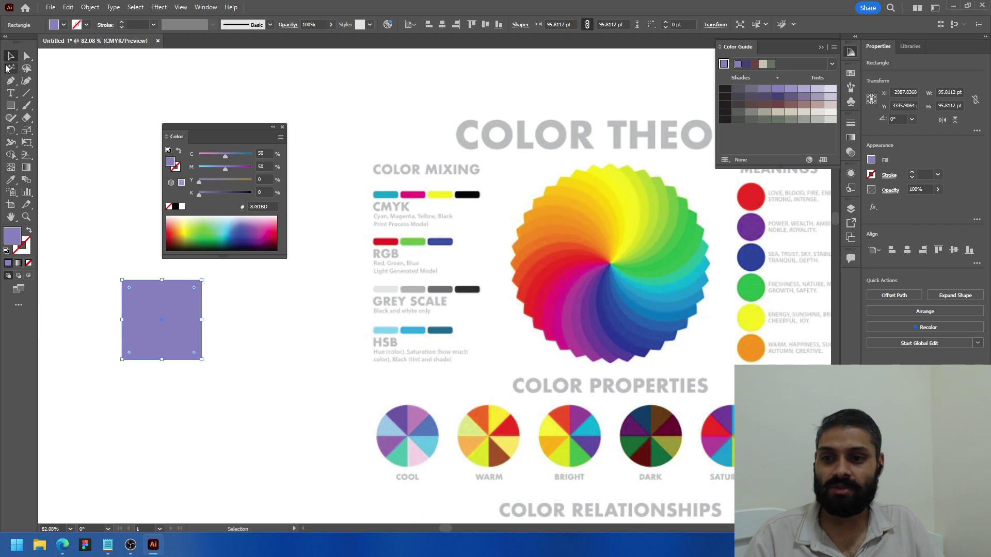
Step: Add a text label reading "C - 50" on the canvas beside the purple square
click(12, 94)
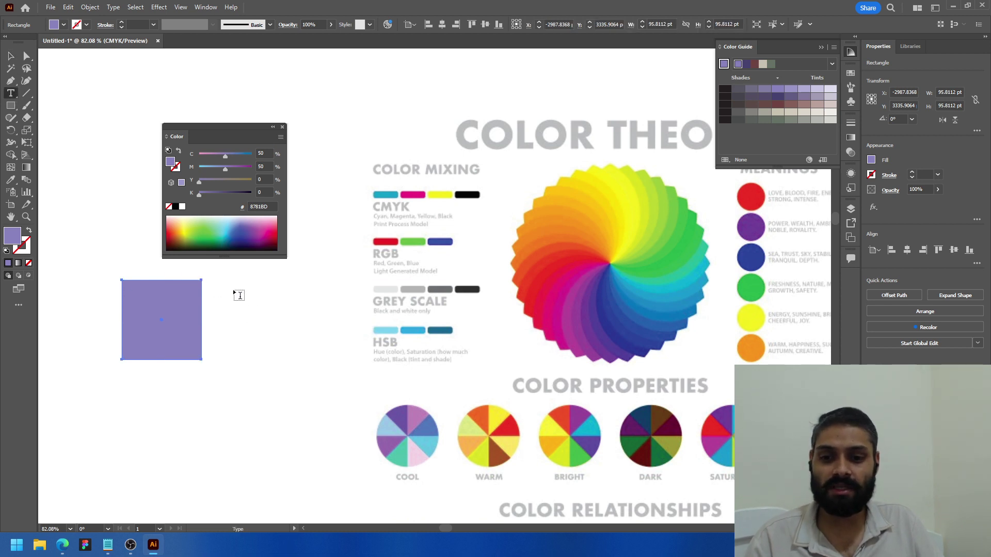
click(238, 303)
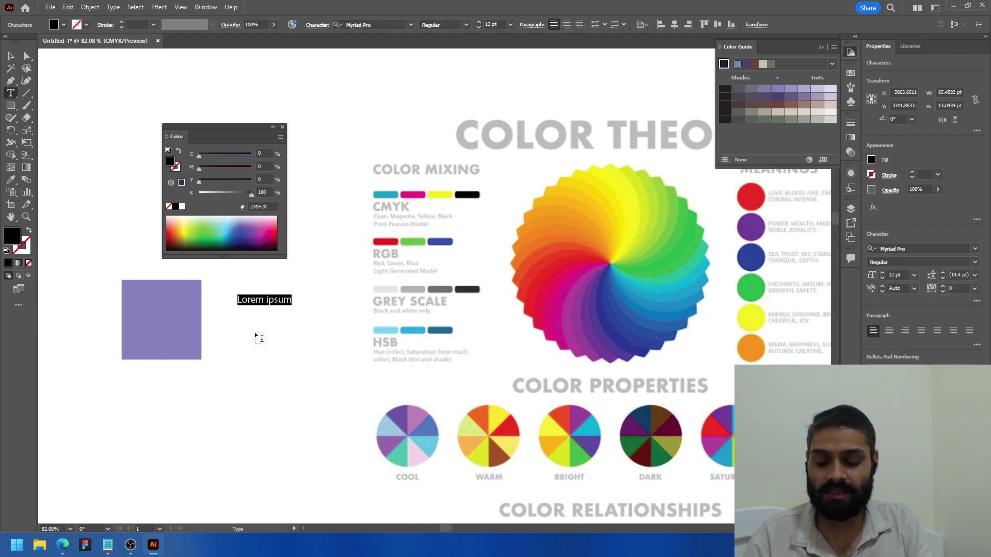
text(C -)
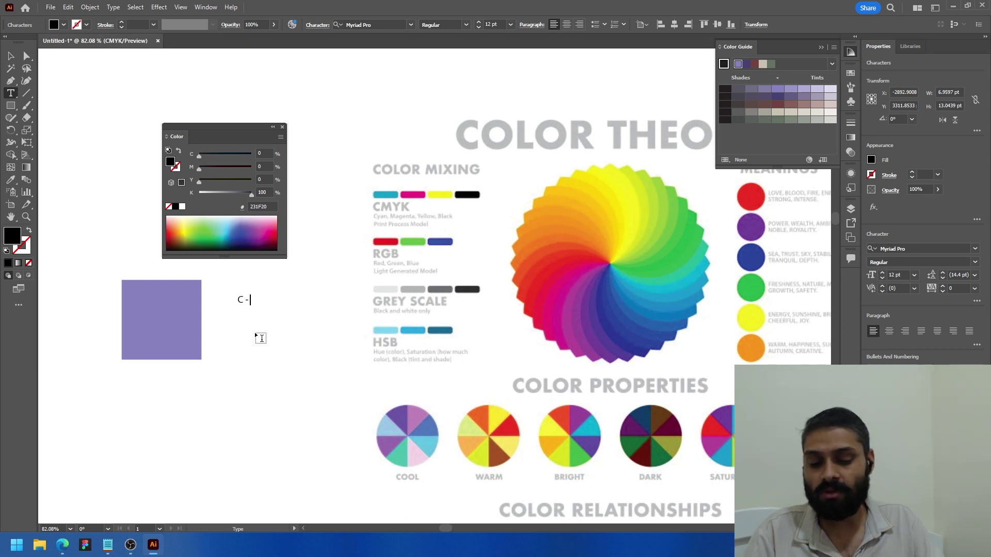
text( 50)
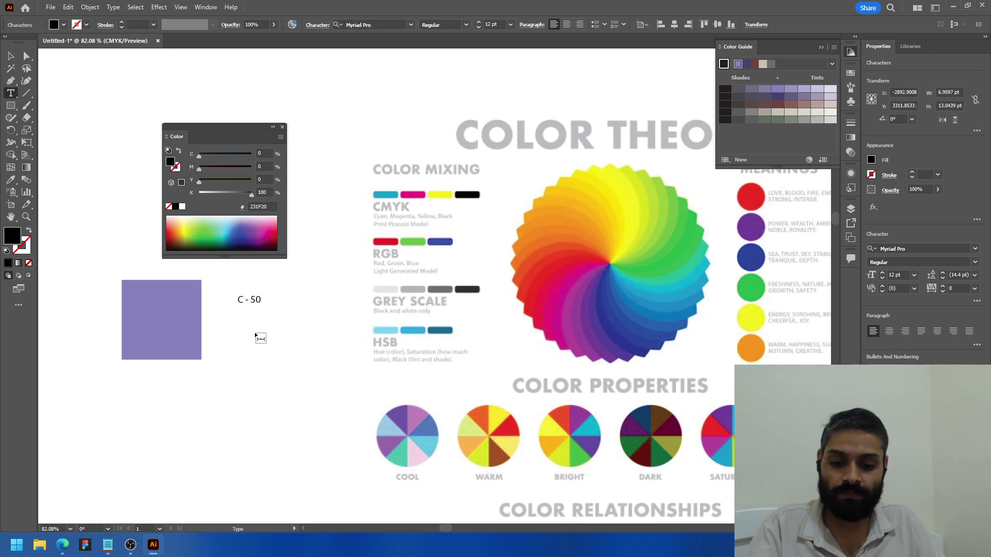
key(Escape)
mouse_move(254, 305)
mouse_down()
mouse_move(264, 304)
mouse_move(257, 318)
mouse_up()
scroll(257, 318, up, 4)
key(ctrl+z)
key(t)
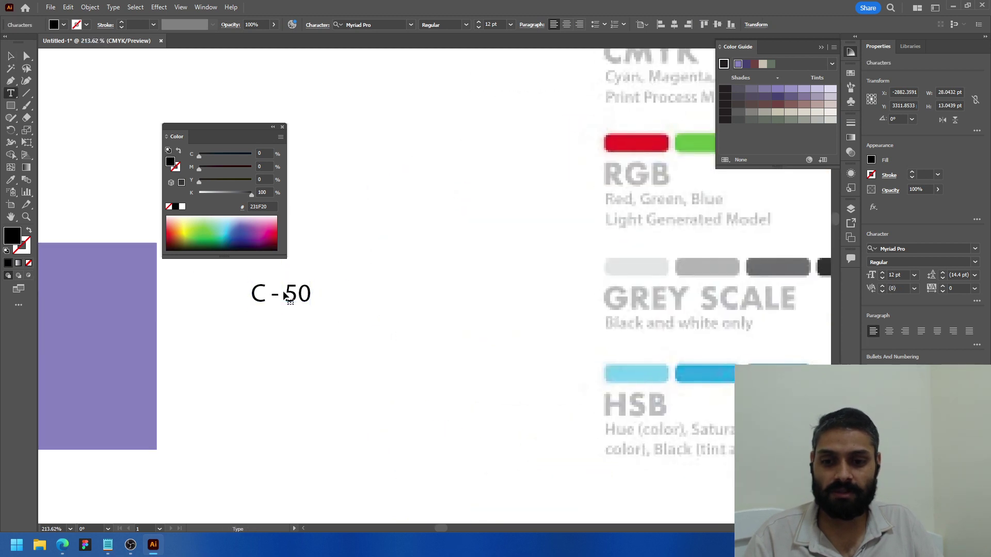
Step: Add the line "M - 50%" and a third line starting with "Y" to the label, and append " %" to the C line
key(Return)
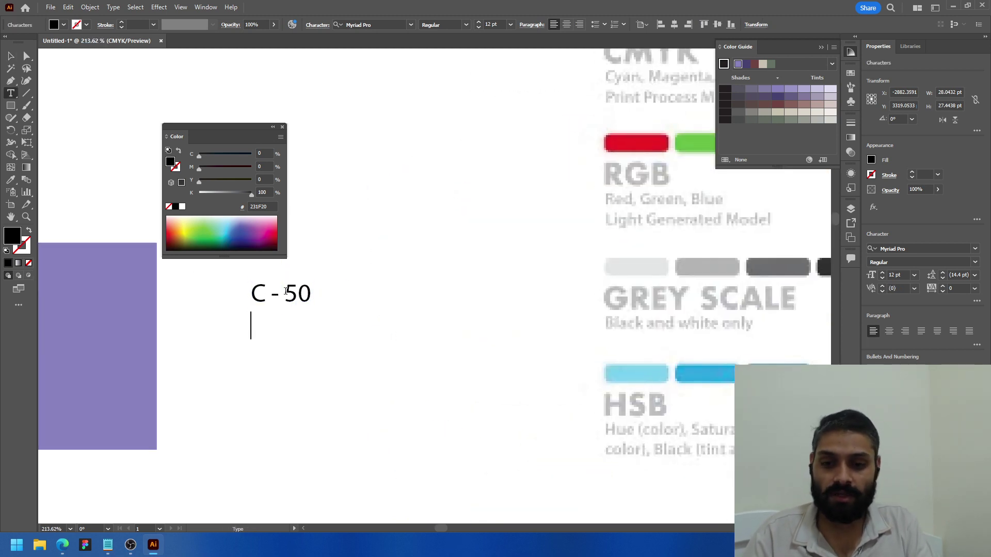
text(M - 50)
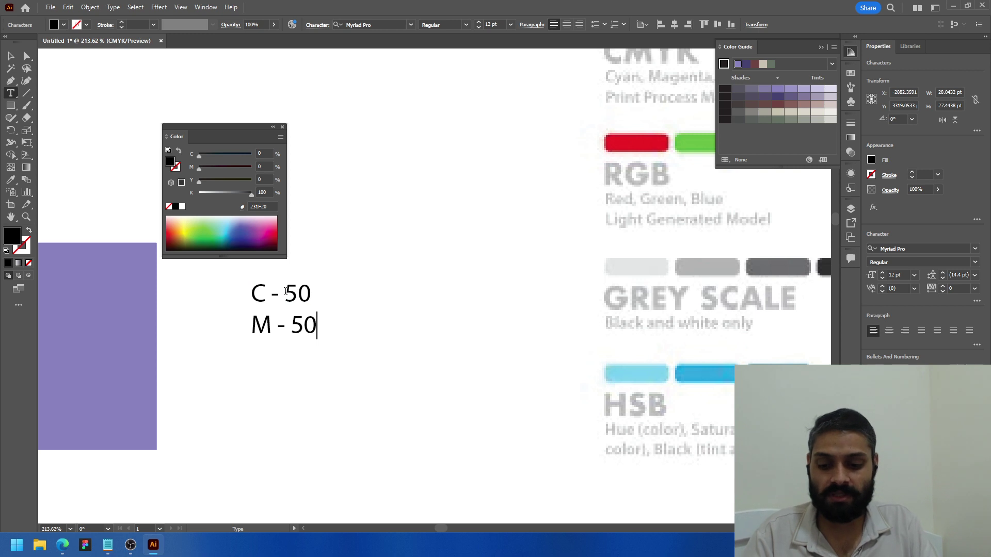
text(%)
key(Return)
text(Y)
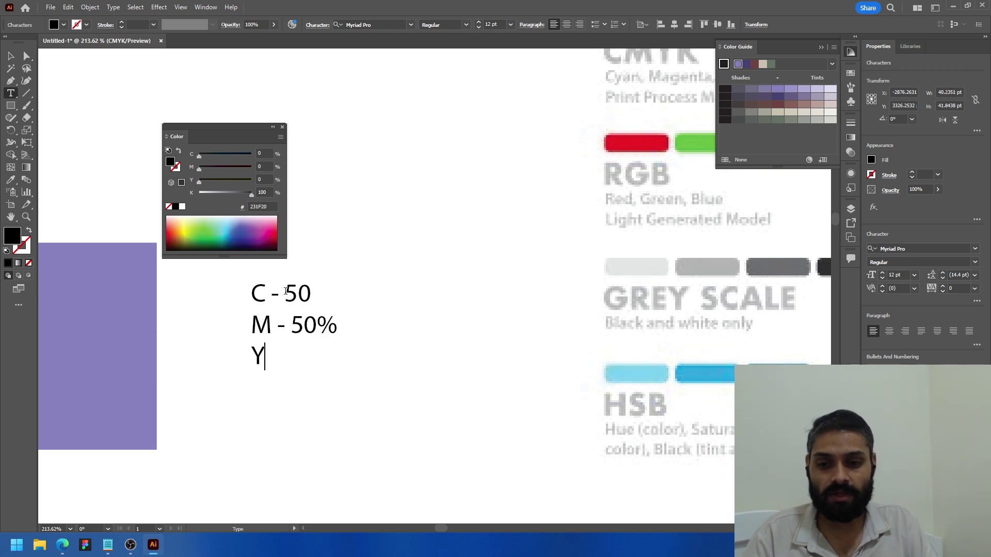
key(Up)
key(Up)
key(End)
text(%)
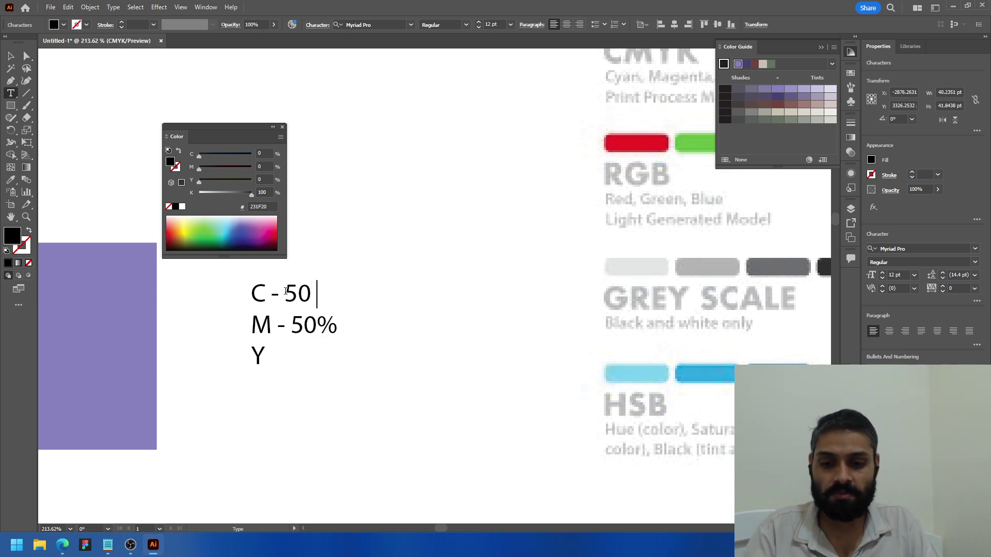
Step: Complete the label's third line as "Y - 0" and add a fourth line "K - 0"
key(Down)
key(Down)
text(- )
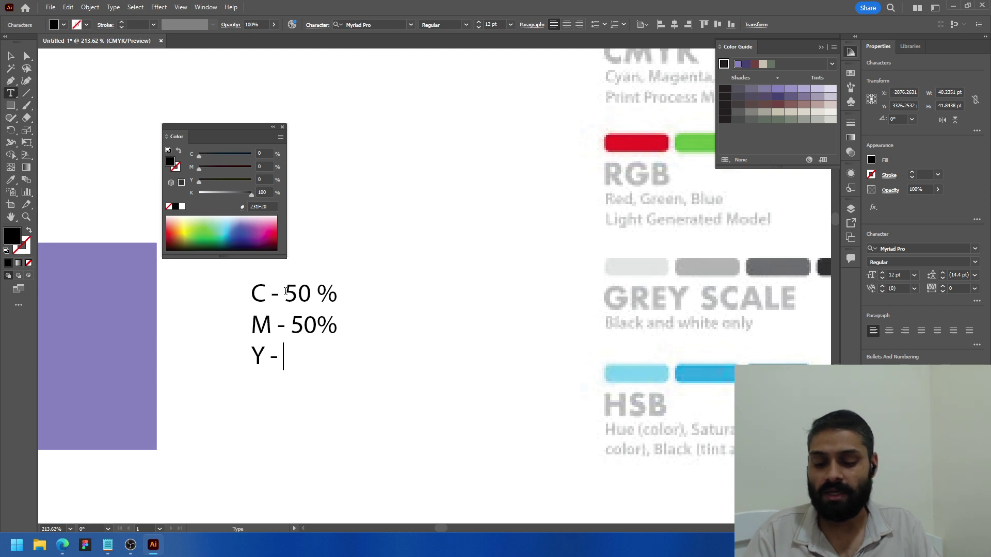
text(0)
key(Return)
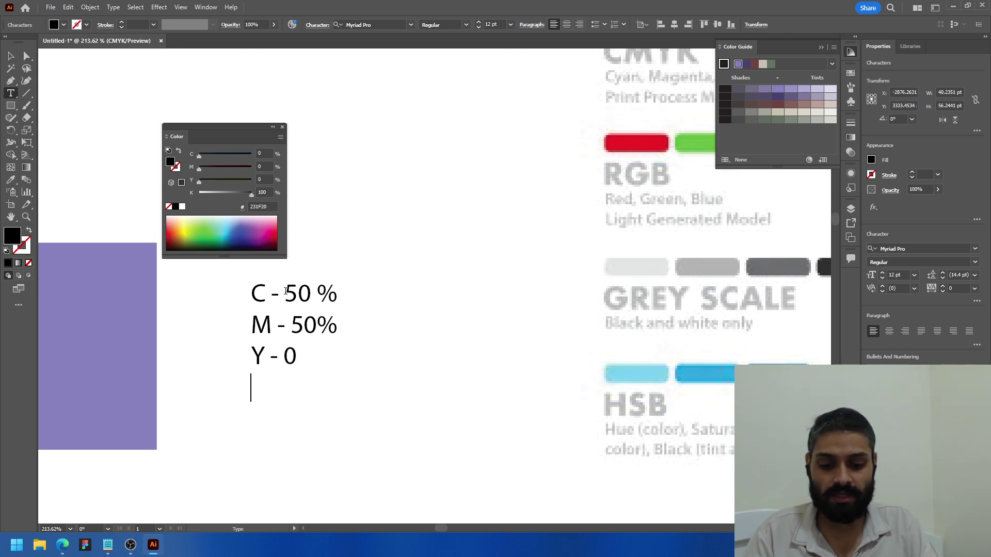
text(K - 0)
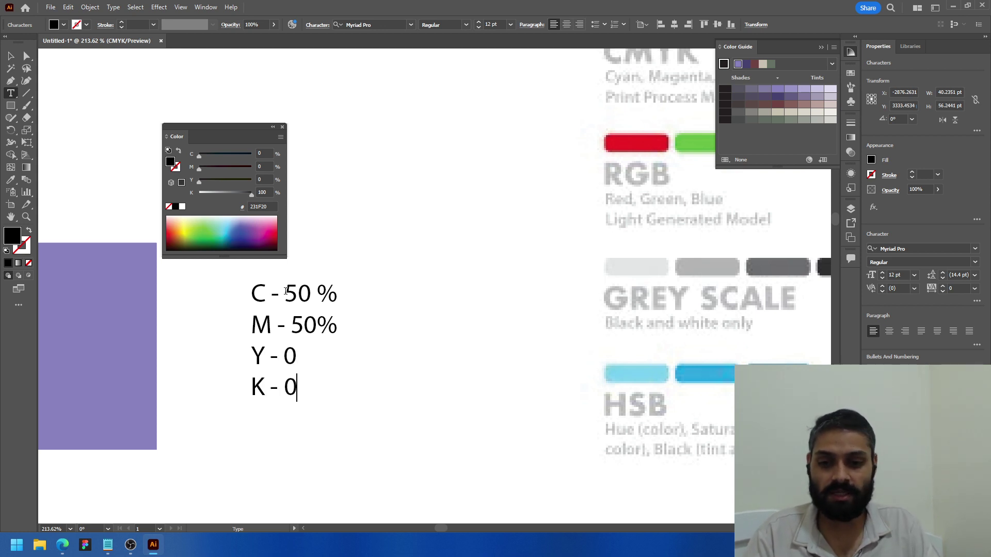
Step: Finish the CMYK text label and move it closer to the purple square, near its lower edge
key(Escape)
scroll(335, 333, down, 2)
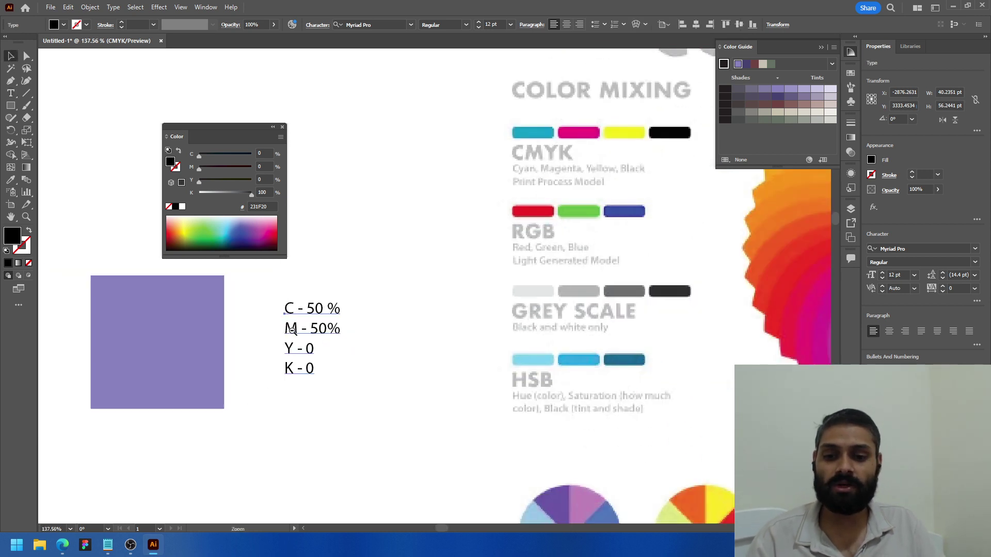
drag(317, 336, 273, 391)
scroll(323, 330, down, 1)
scroll(336, 350, down, 1)
scroll(273, 390, down, 2)
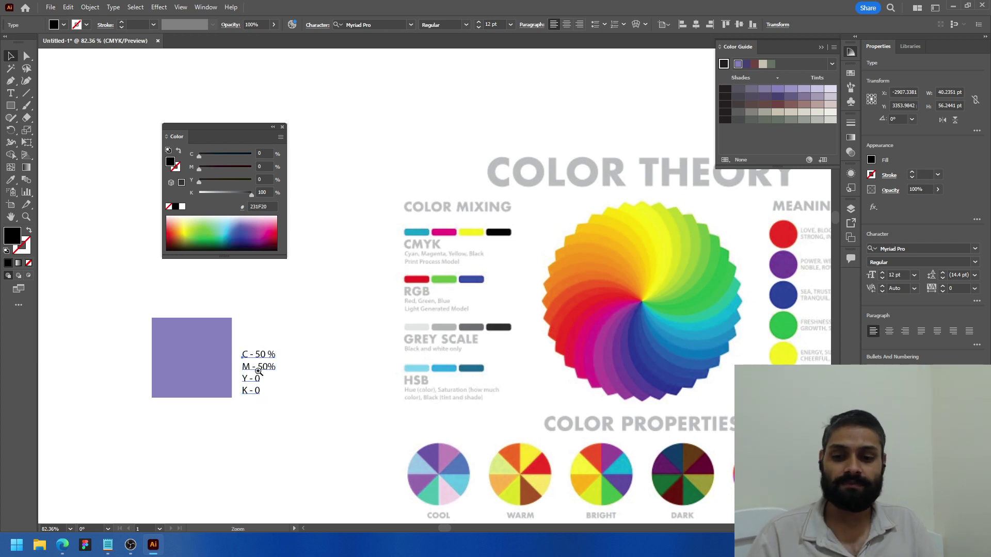
scroll(257, 374, up, 1)
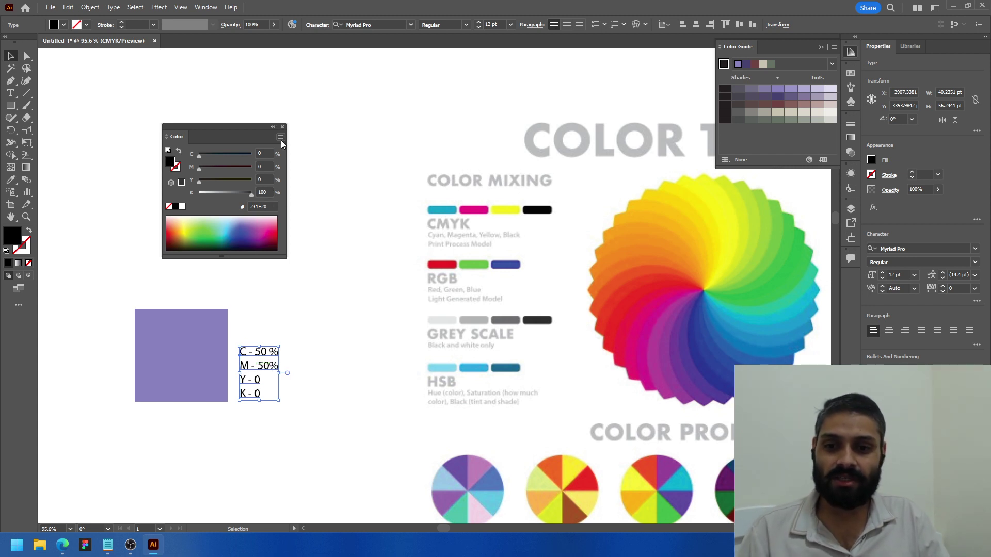
Step: Copy the CMYK text label's hex code and set the label's fill to 50% cyan and 50% magenta
click(271, 207)
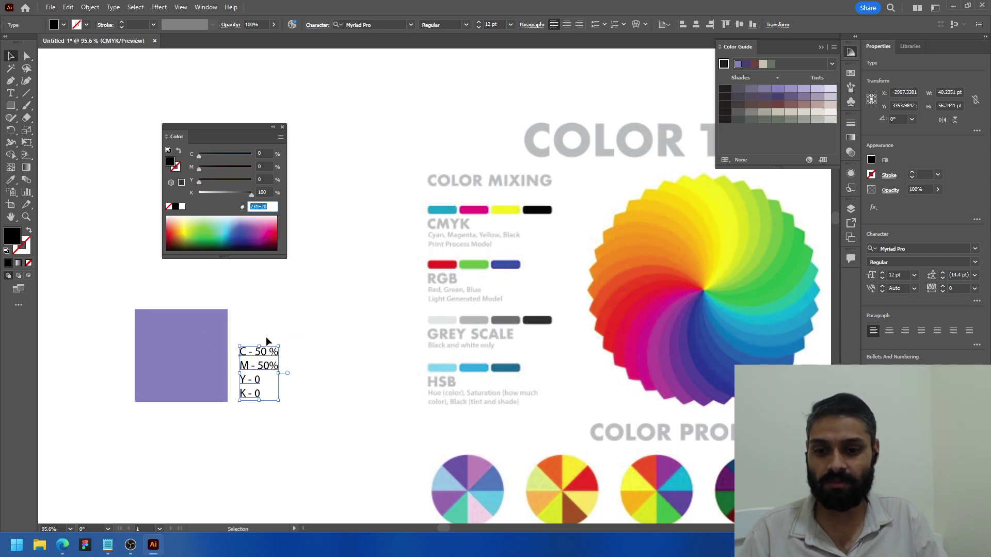
click(263, 154)
text(50)
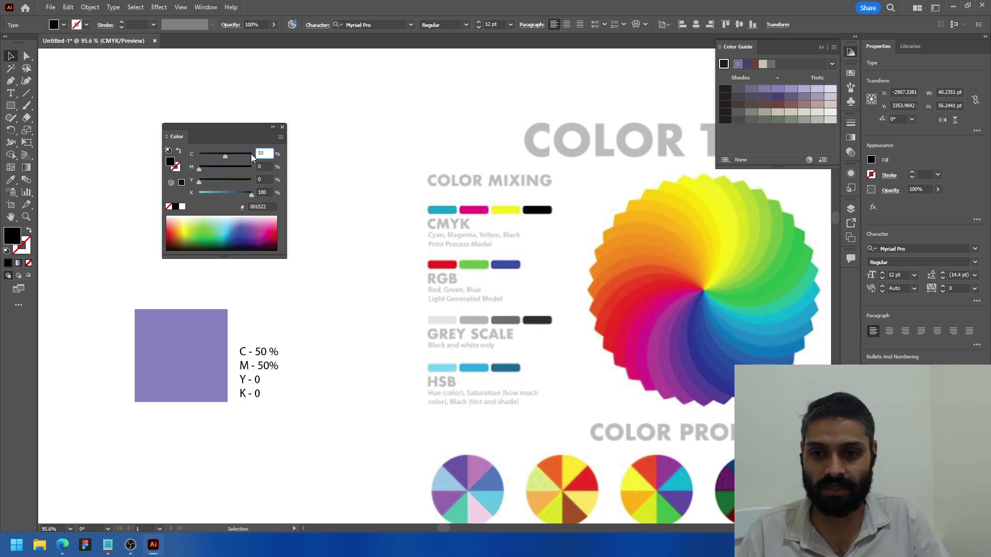
key(Tab)
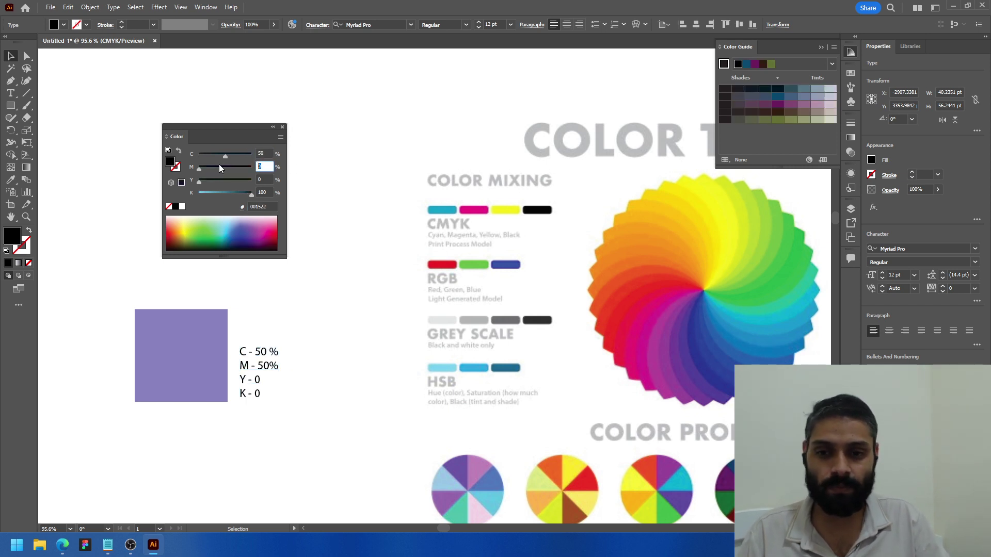
text(50)
key(Tab)
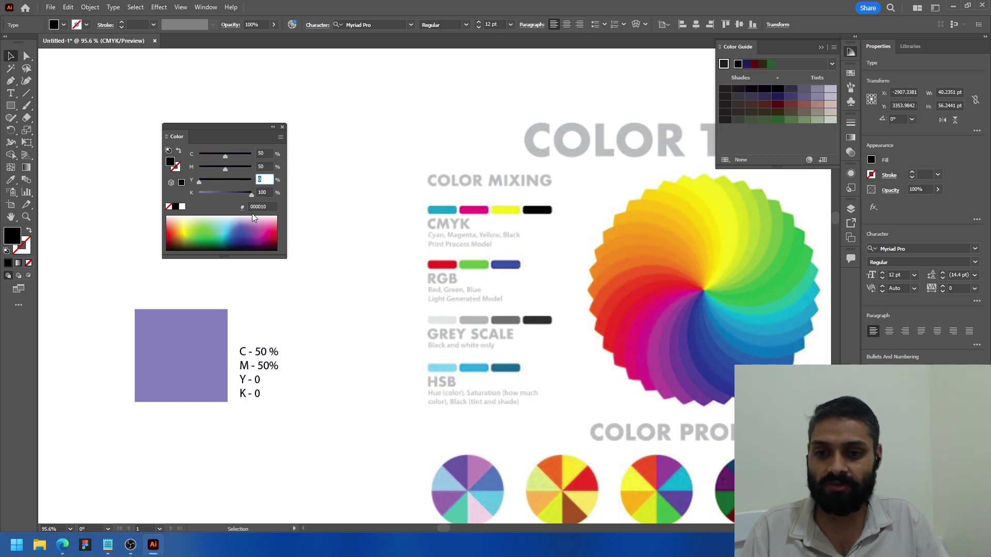
click(270, 205)
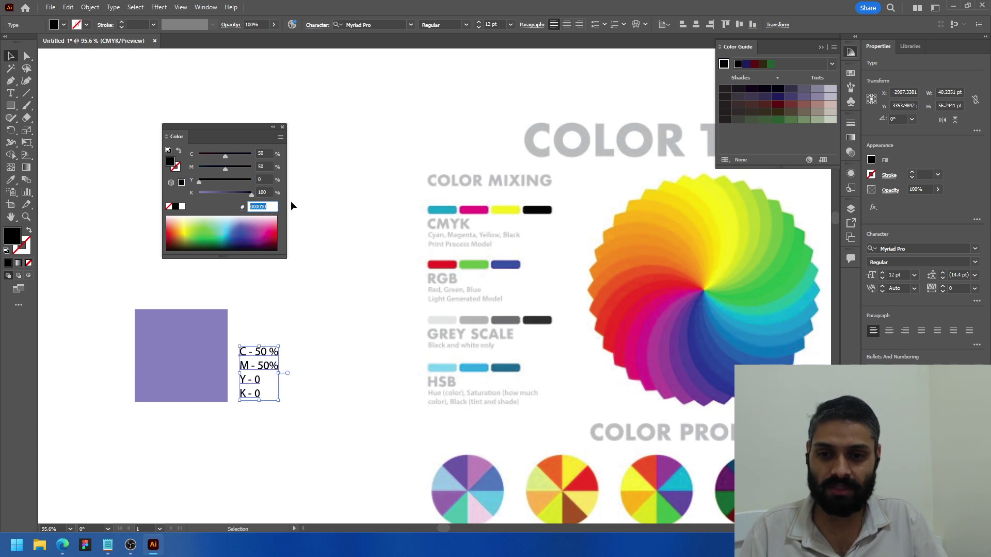
Step: Duplicate the CMYK label below itself and replace the copy's text with "#231F20"
drag(264, 367, 263, 438)
double_click(264, 438)
key(ctrl+a)
text(231F20)
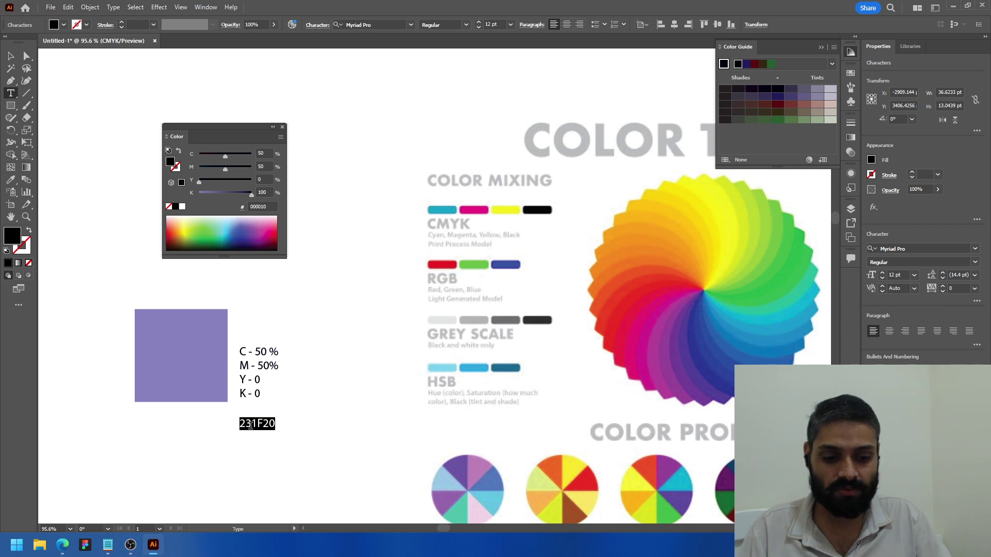
text(#)
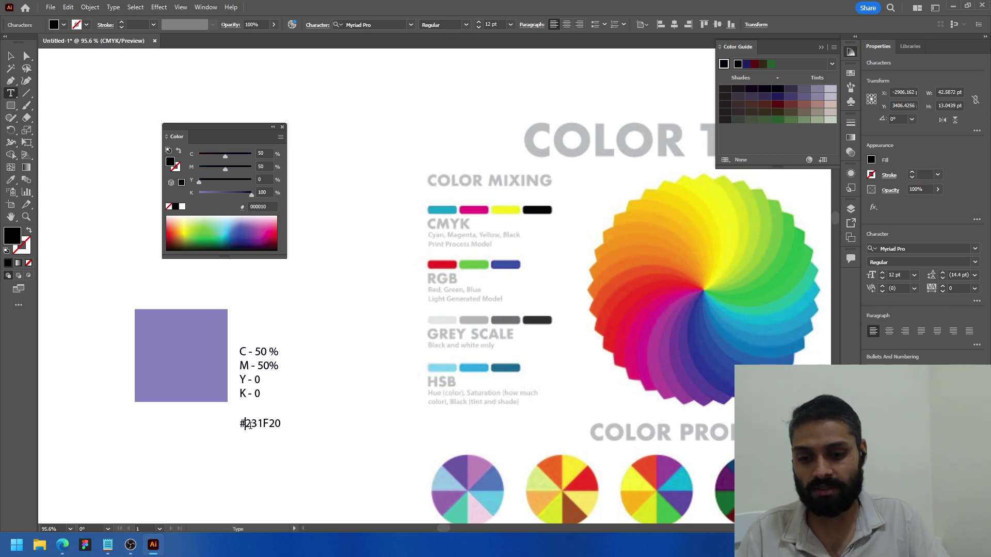
key(Escape)
Step: Move the hex code text up so it sits closer beneath the CMYK label
drag(273, 399, 274, 367)
drag(273, 423, 358, 361)
key(ctrl+space)
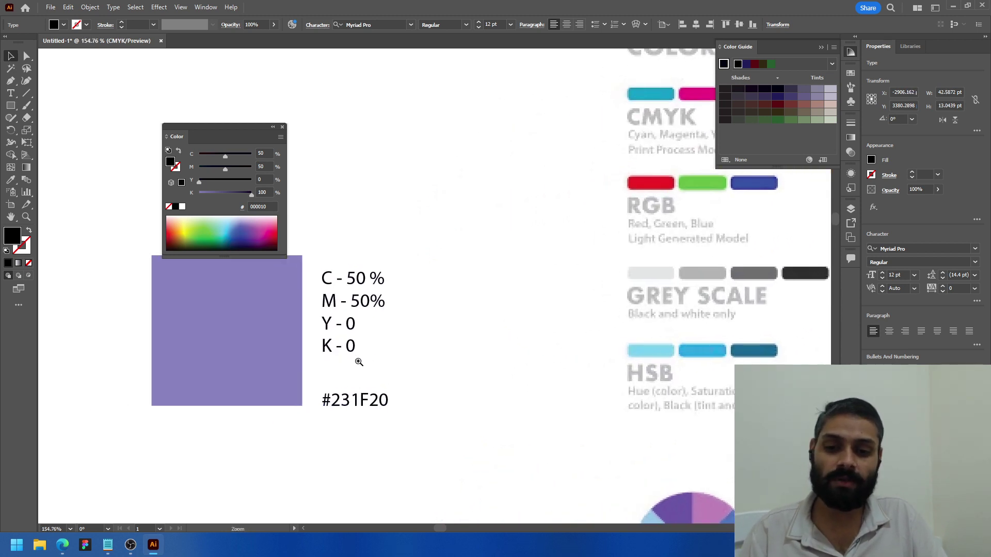
drag(361, 407, 364, 409)
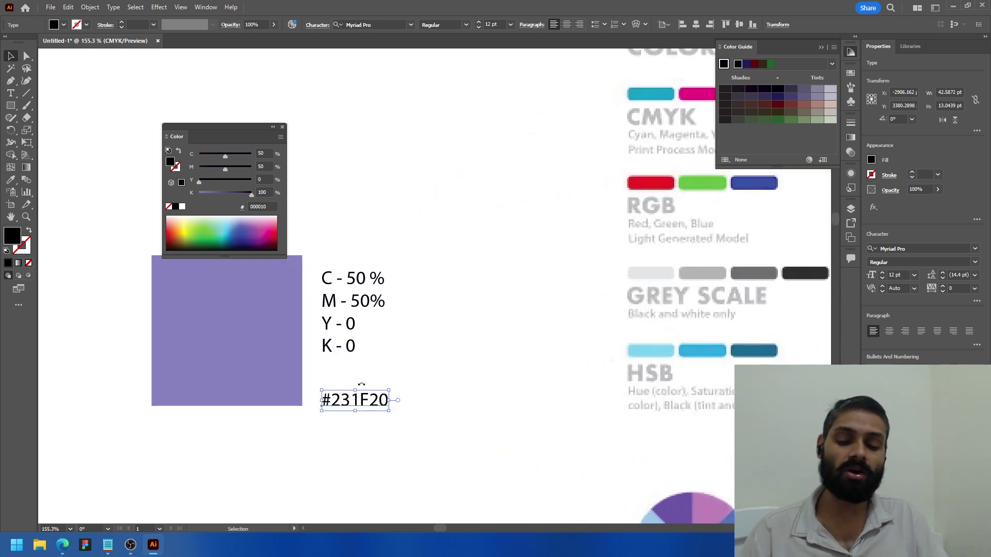
click(340, 307)
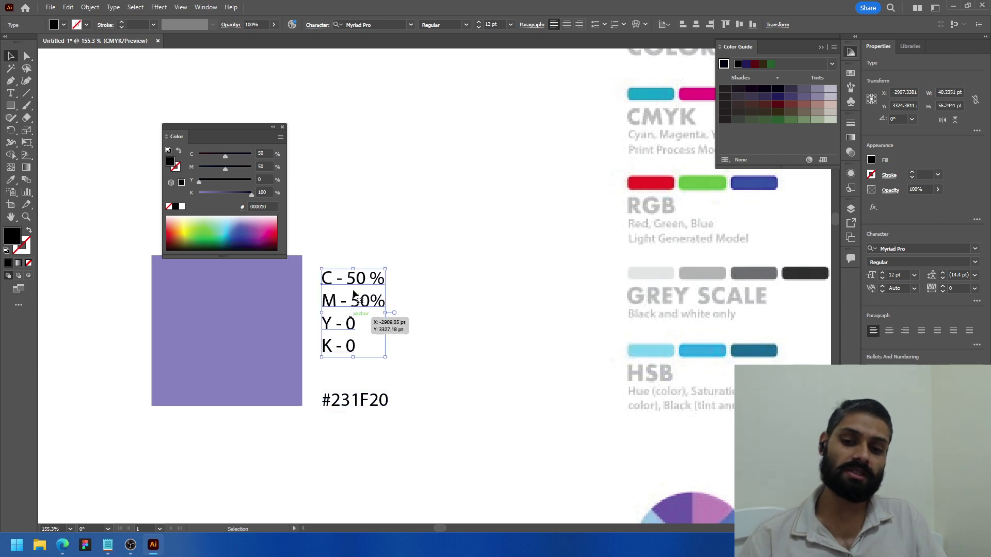
drag(379, 257, 459, 233)
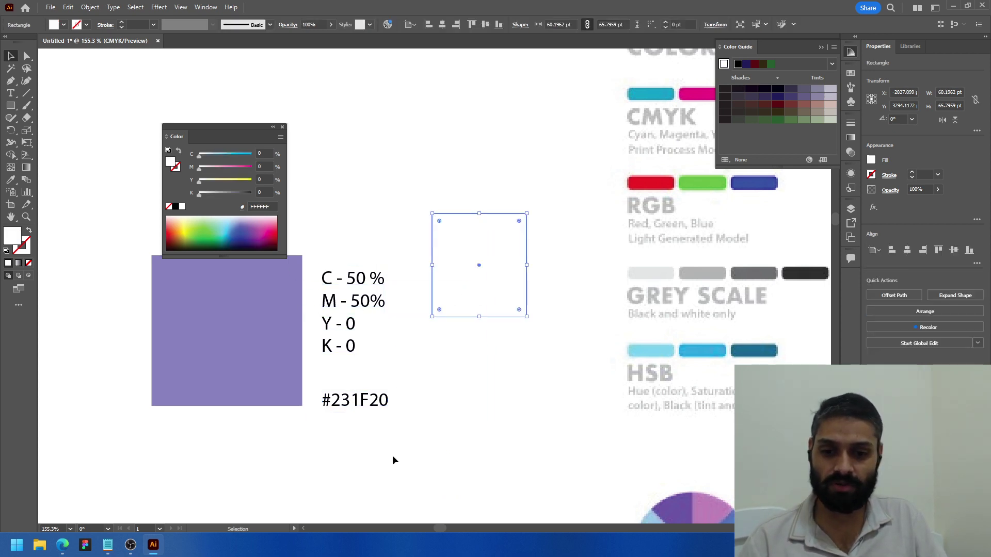
click(343, 281)
click(334, 235)
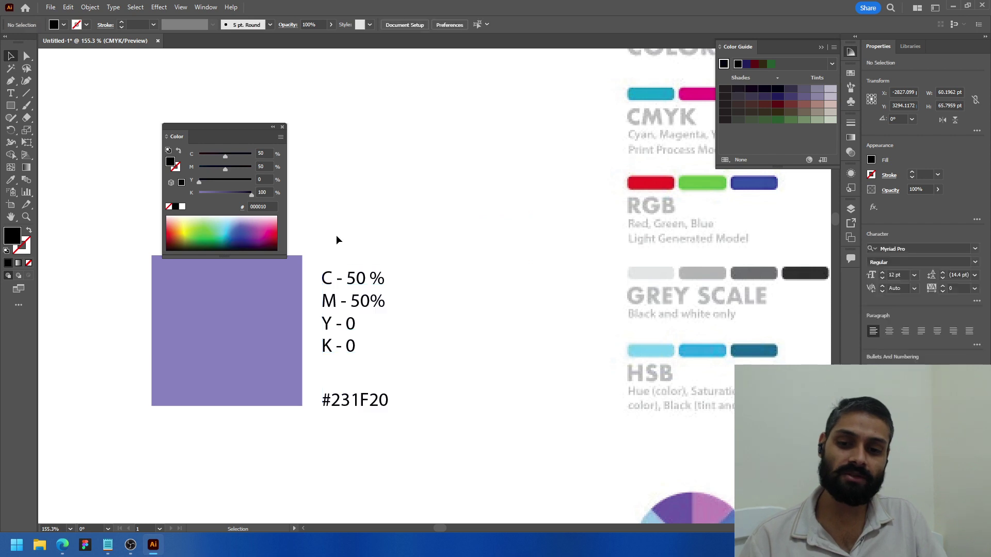
Step: Nudge the CMYK label slightly down toward the hex code and move the floating Color panel away from the square
drag(229, 317, 243, 322)
scroll(247, 330, down, 1)
scroll(271, 349, down, 1)
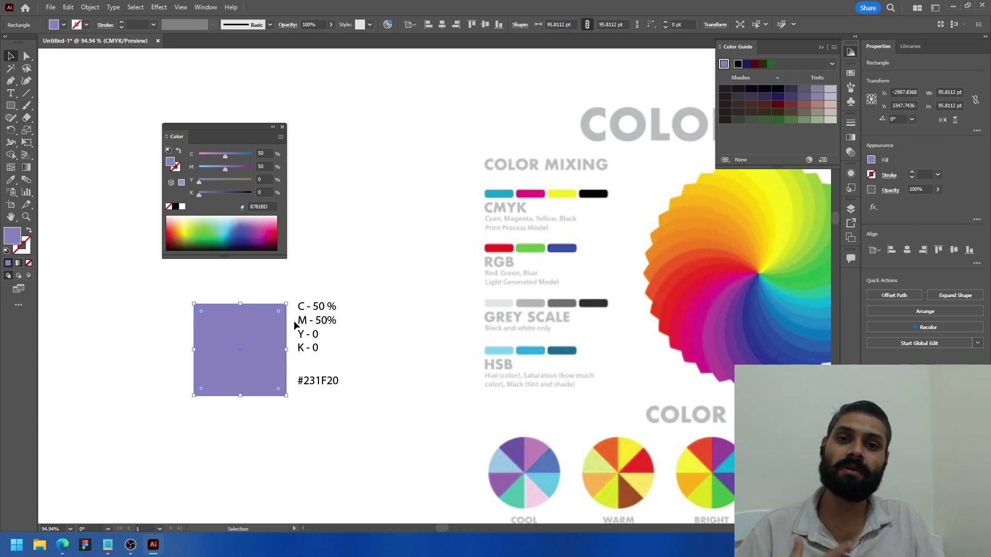
drag(297, 321, 310, 325)
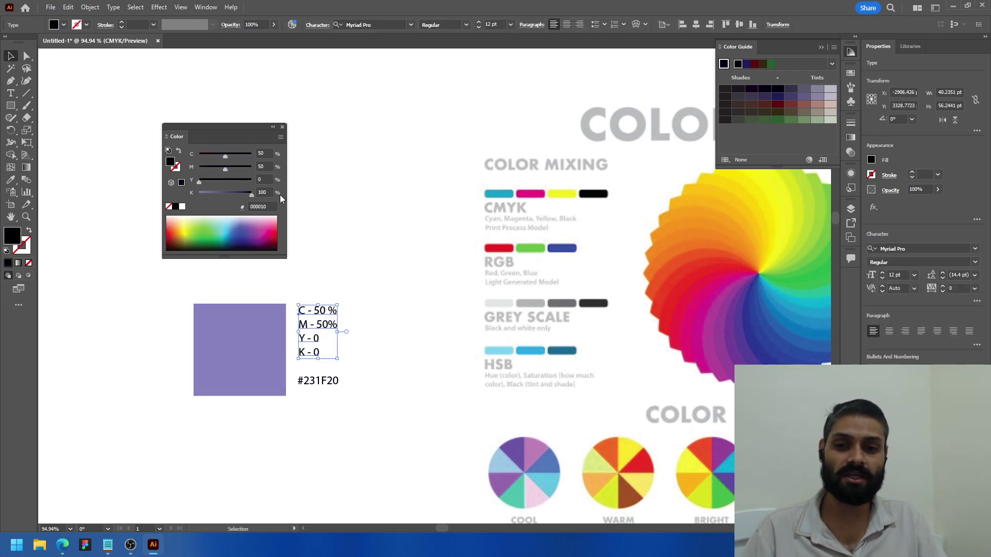
drag(238, 128, 194, 124)
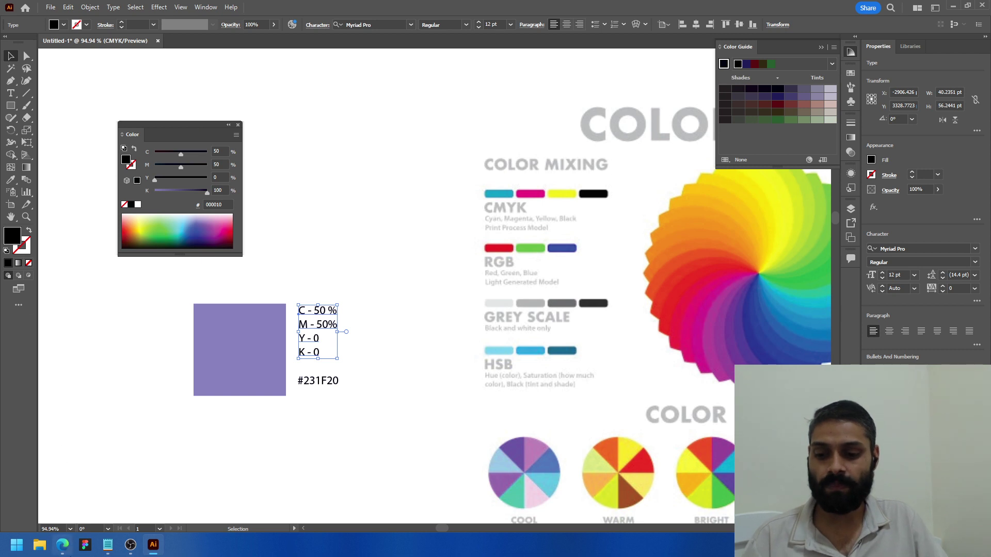
Step: Switch to the browser to view the Apple logo evolution images, and return to Illustrator's color theory chart
click(62, 544)
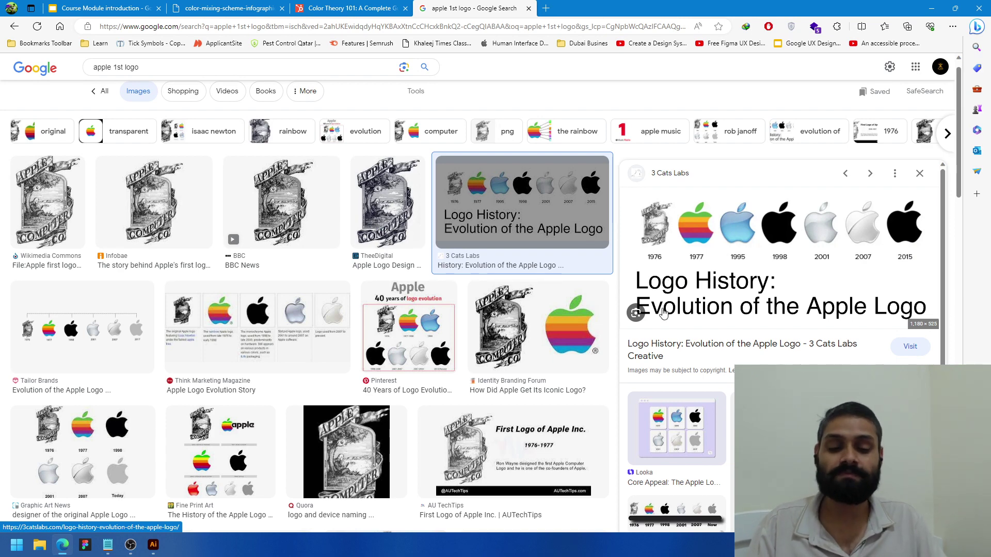
click(153, 544)
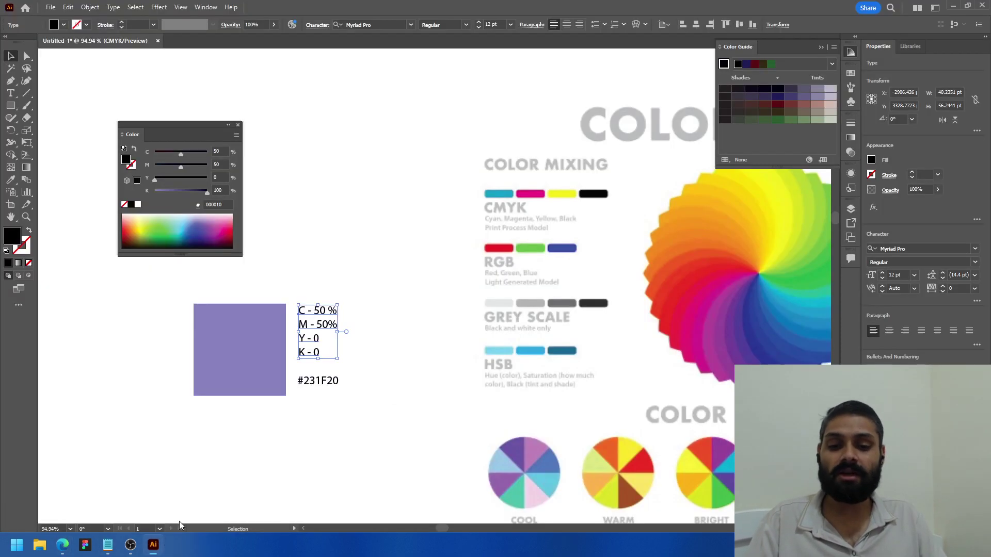
click(352, 228)
scroll(337, 223, down, 5)
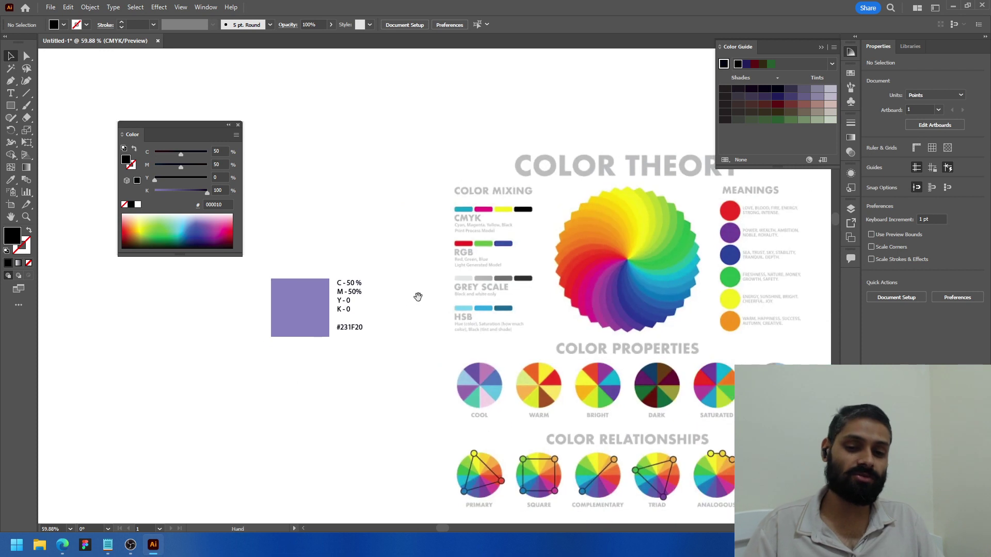
scroll(414, 280, down, 2)
scroll(475, 263, right, 1)
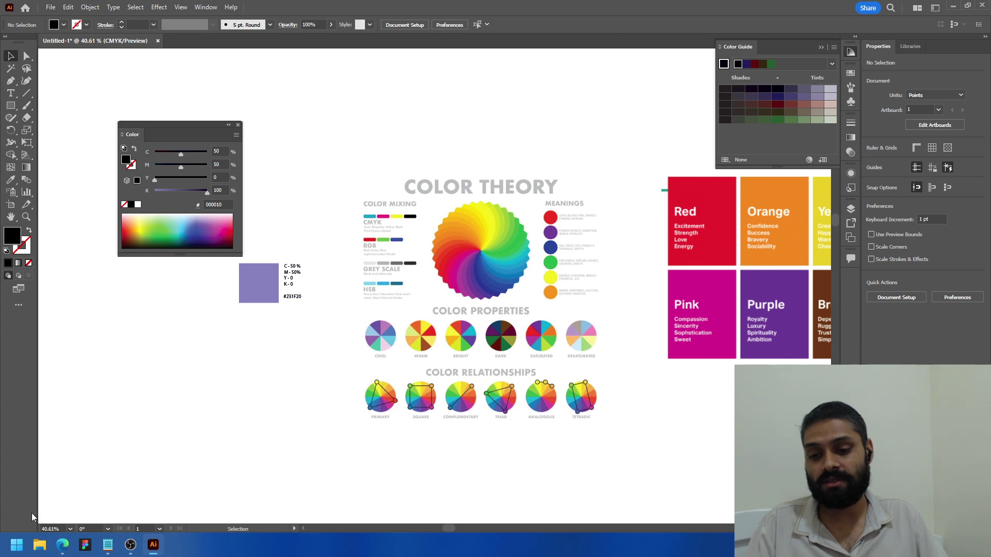
click(62, 545)
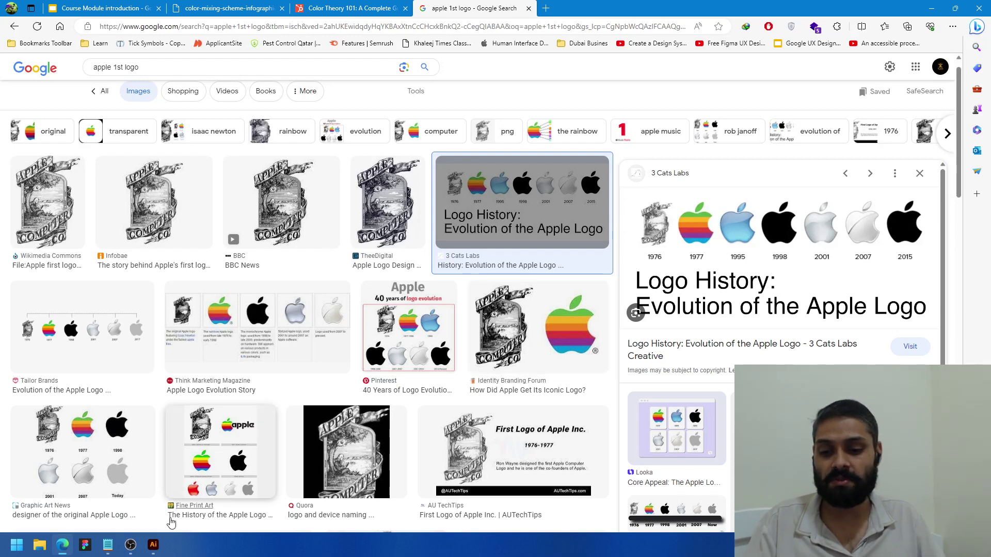
click(153, 544)
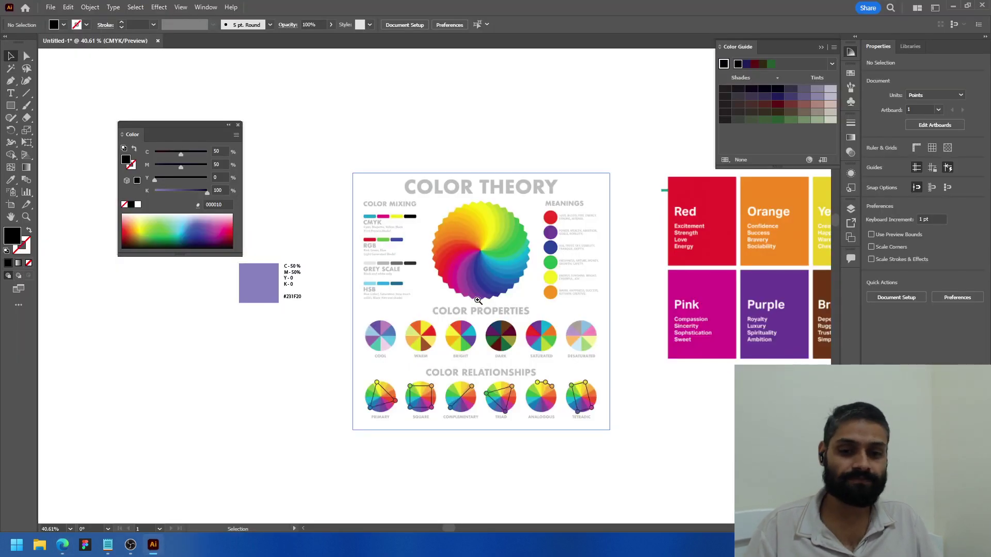
Step: Examine the color wheel, Color Properties and Color Relationships sections of the color theory chart
scroll(536, 399, up, 5)
scroll(426, 262, down, 5)
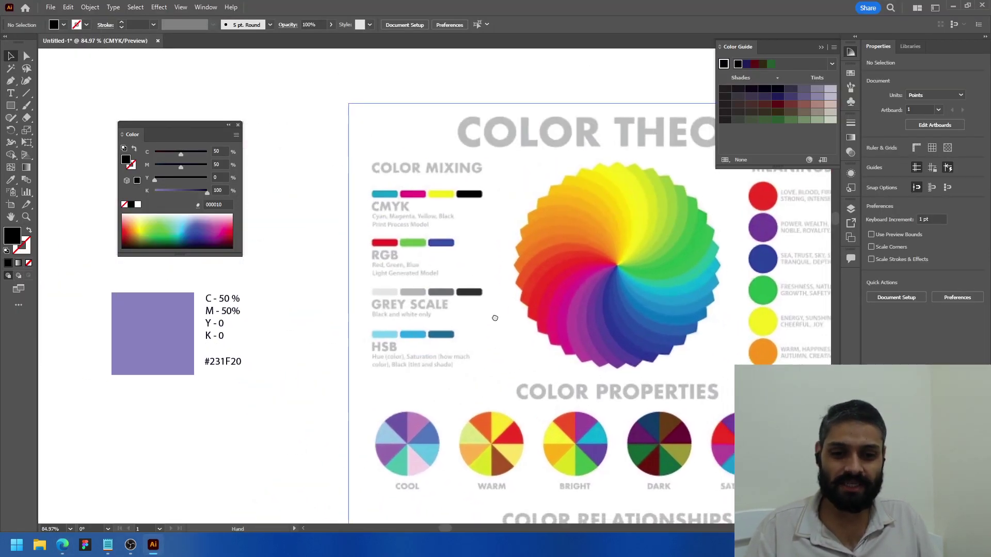
scroll(520, 354, up, 2)
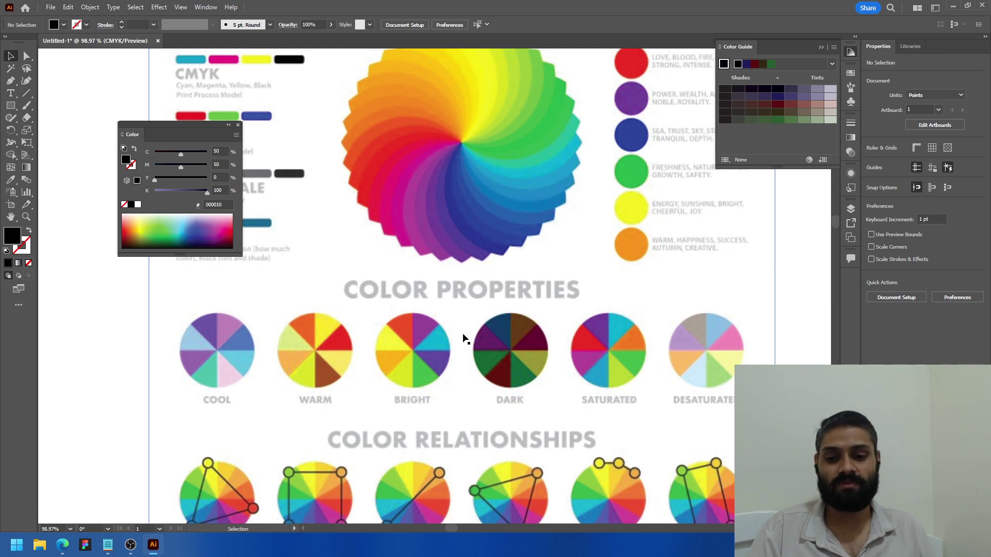
scroll(461, 336, down, 1)
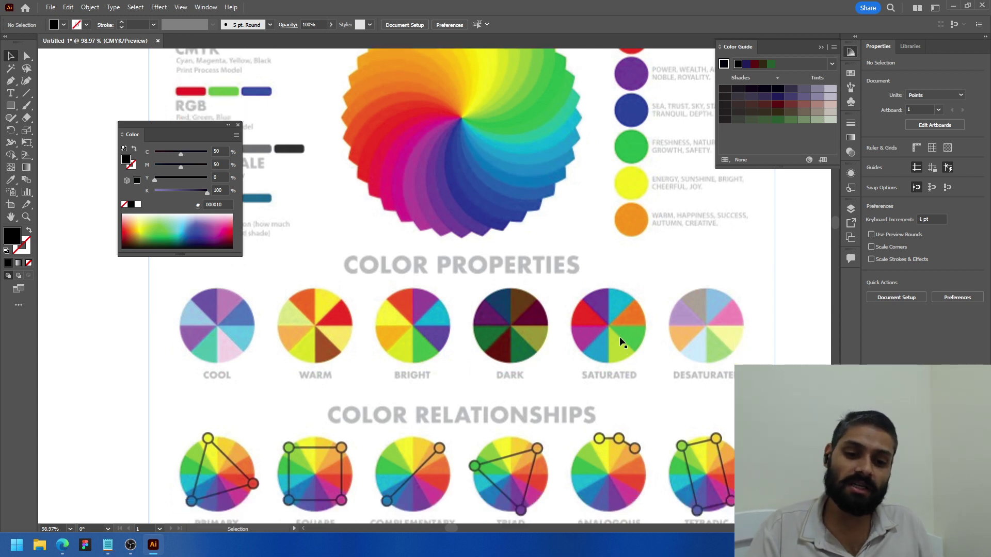
scroll(613, 339, down, 3)
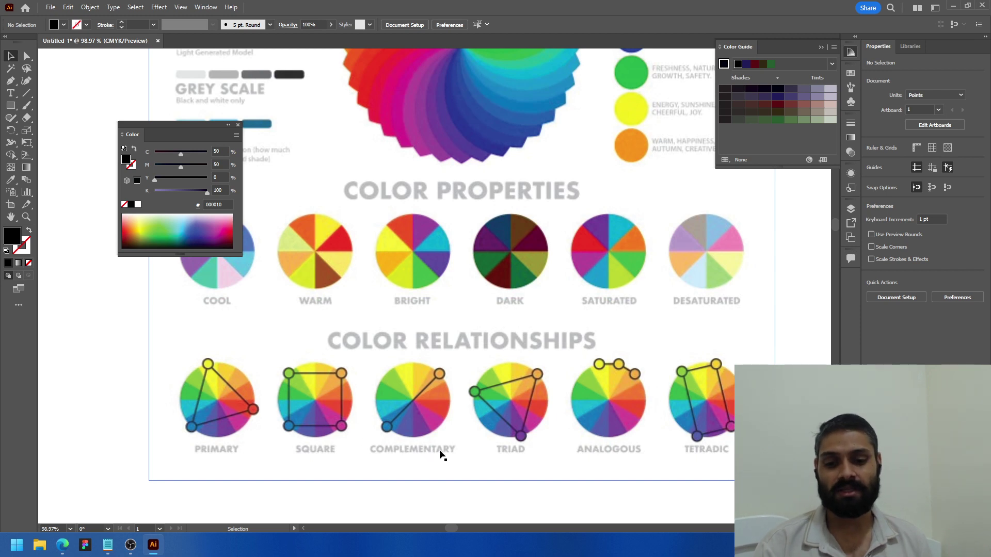
scroll(402, 439, down, 5)
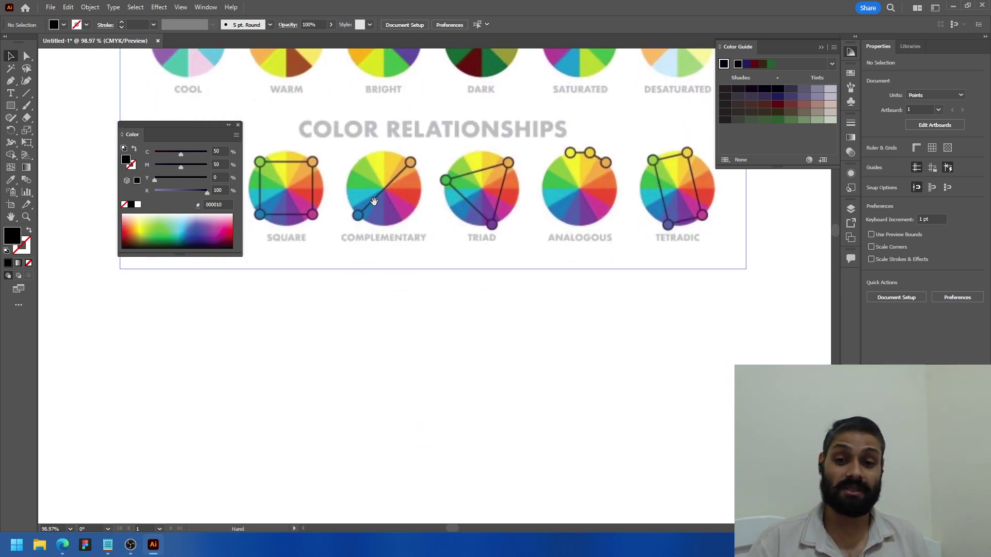
Step: Draw a square about 219 pt wide below the Color Relationships wheels and fill it with the complementary wheel's blue
click(12, 107)
drag(332, 283, 551, 502)
key(i)
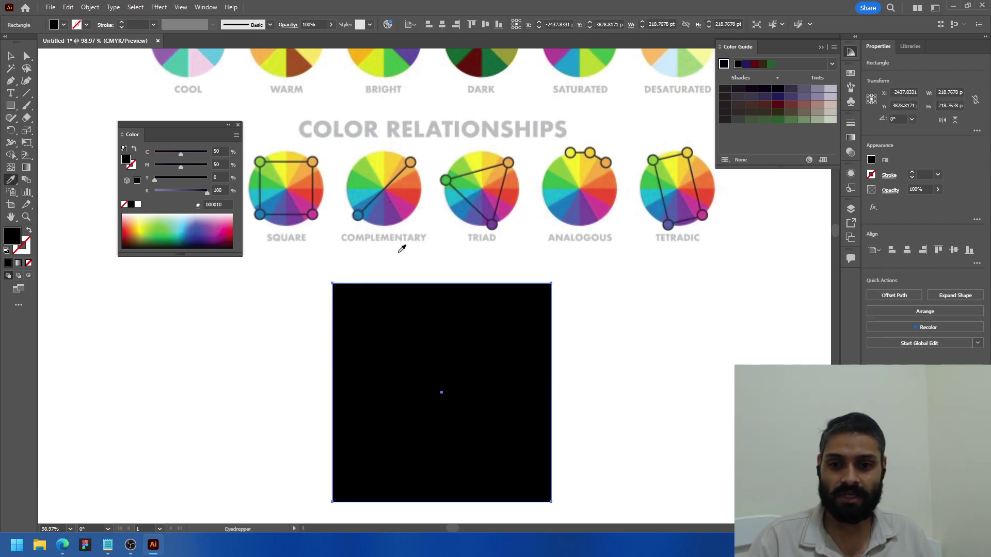
click(360, 213)
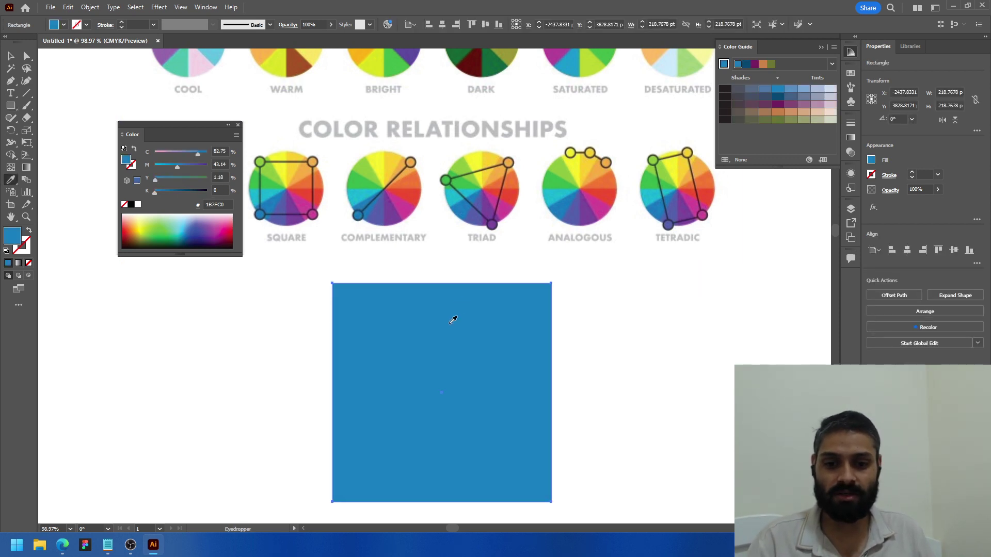
key(v)
Step: Add the text "BOLD", enlarge it to about 68 pt and place it over the middle of the blue square
click(11, 93)
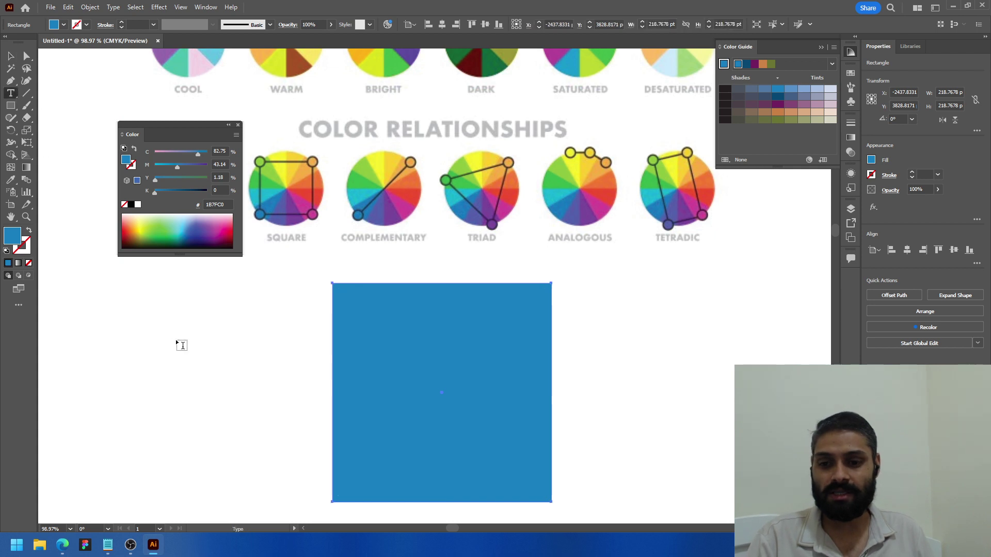
click(184, 350)
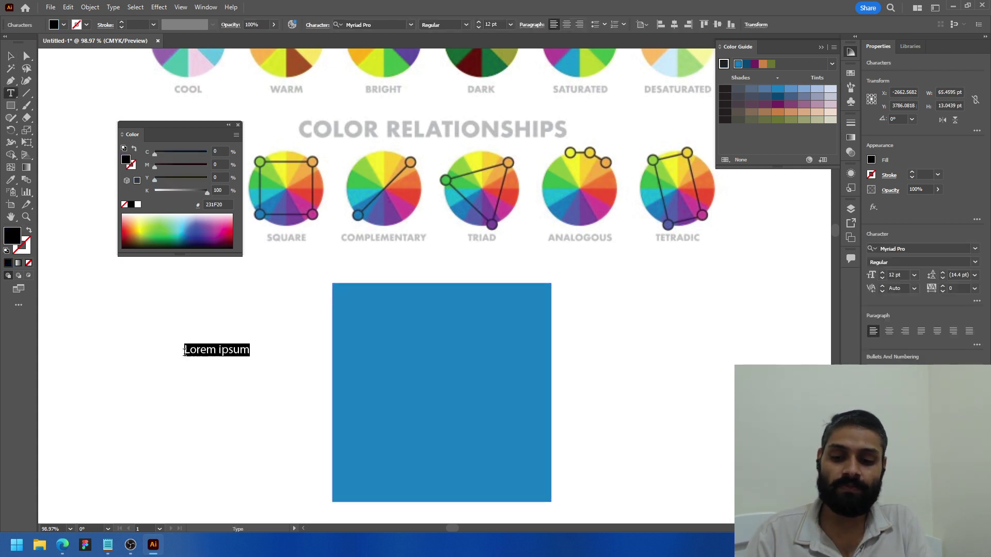
text(BOLD)
key(Escape)
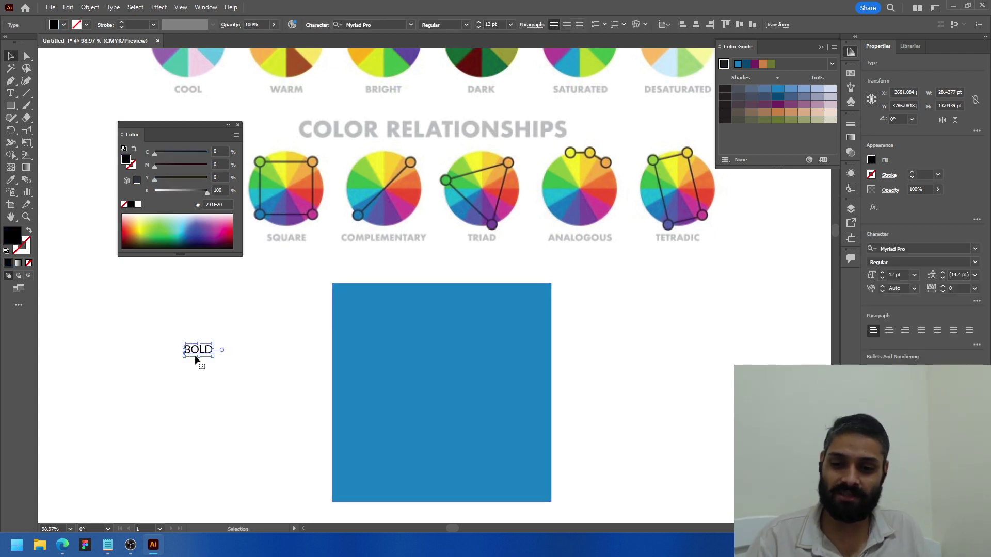
drag(195, 359, 489, 402)
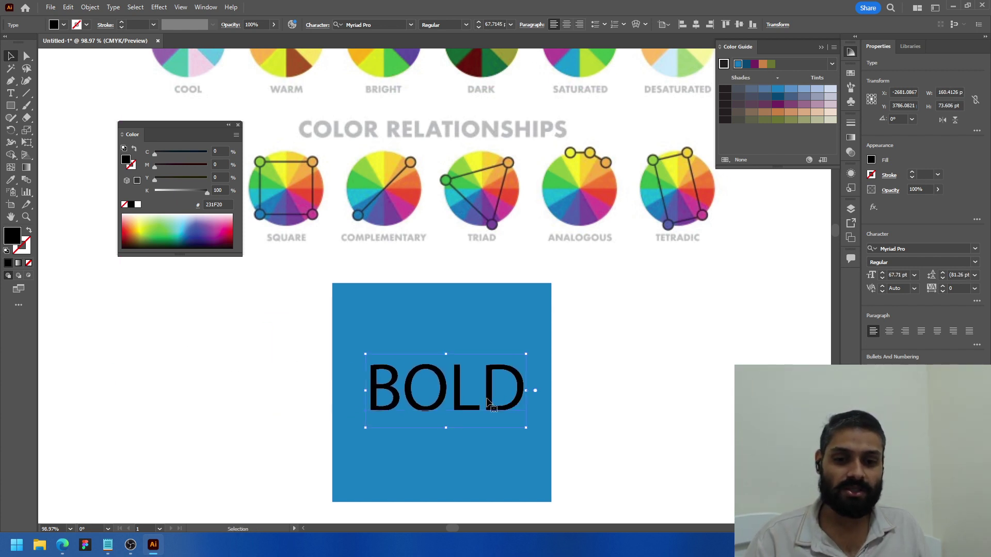
Step: Fill the BOLD text with the orange marked on the complementary color wheel
key(o)
key(i)
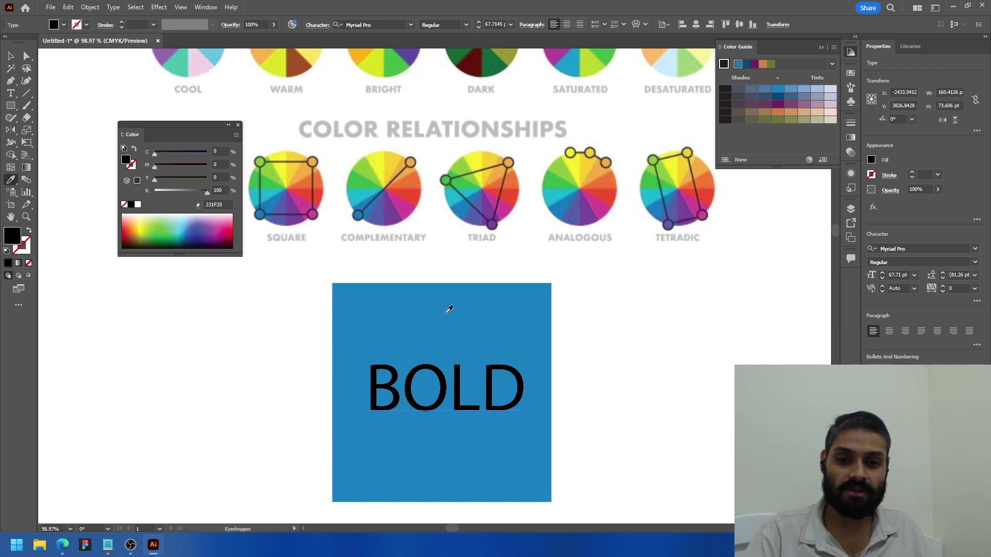
click(412, 160)
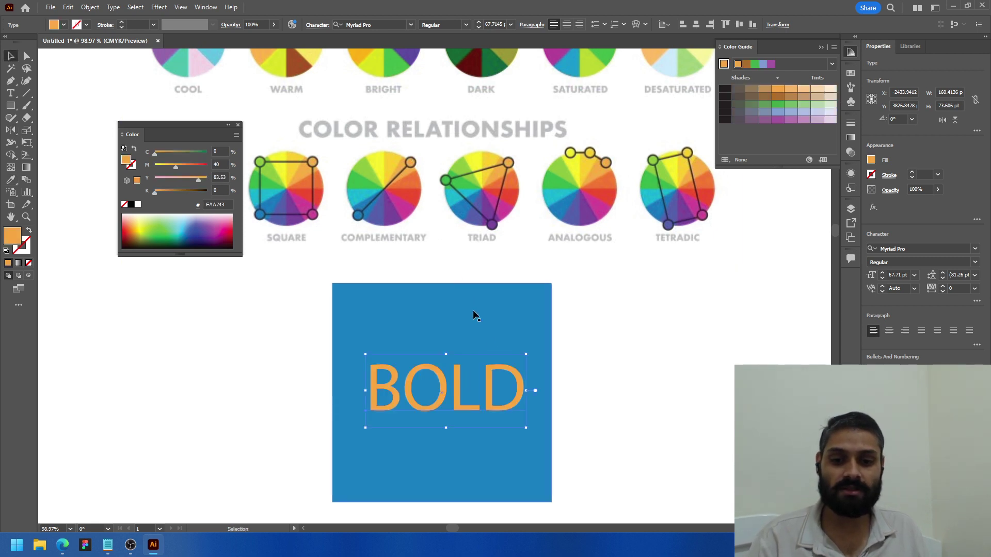
key(v)
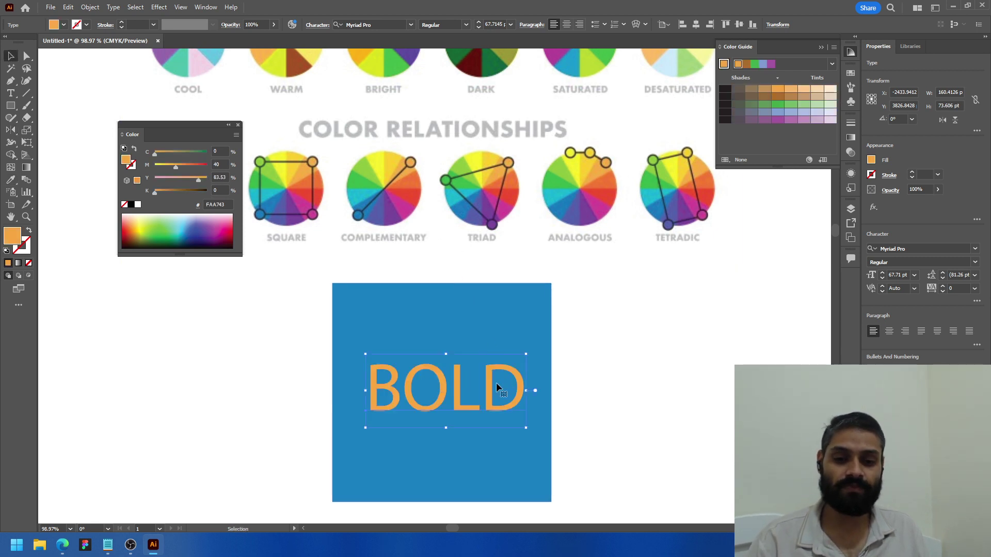
Step: Set the BOLD text's font to Impact and recenter it horizontally on the blue square
click(933, 248)
text(impa)
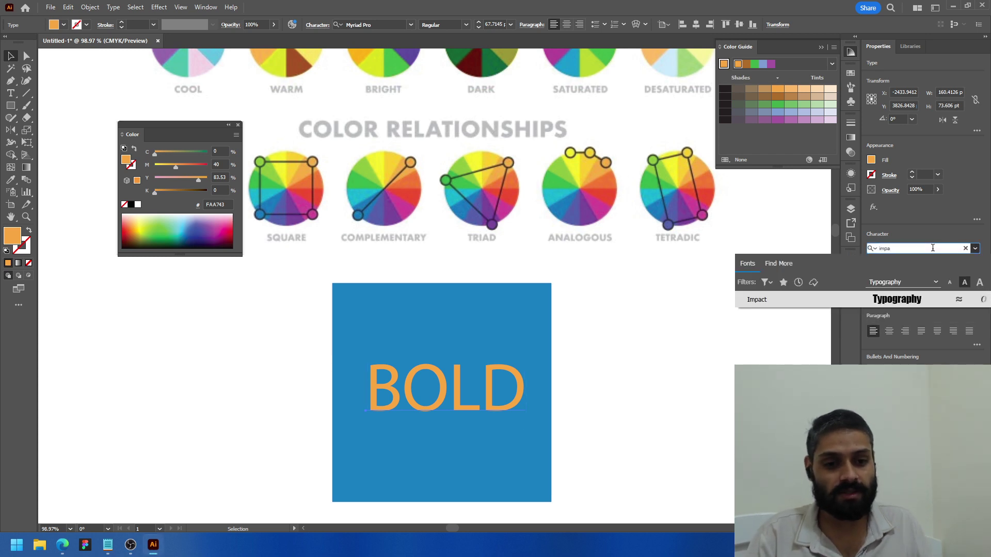
key(Return)
click(643, 375)
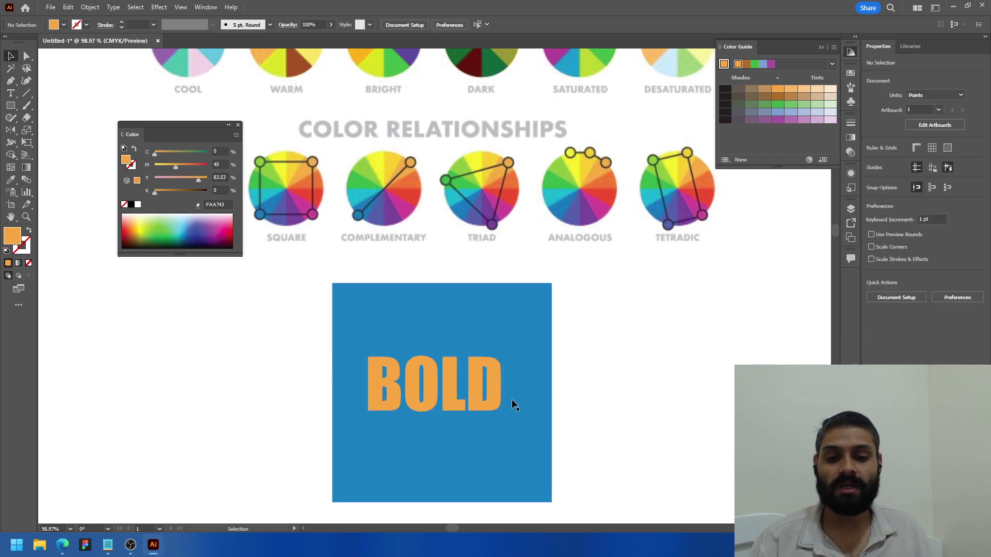
click(497, 405)
key(ctrl+1)
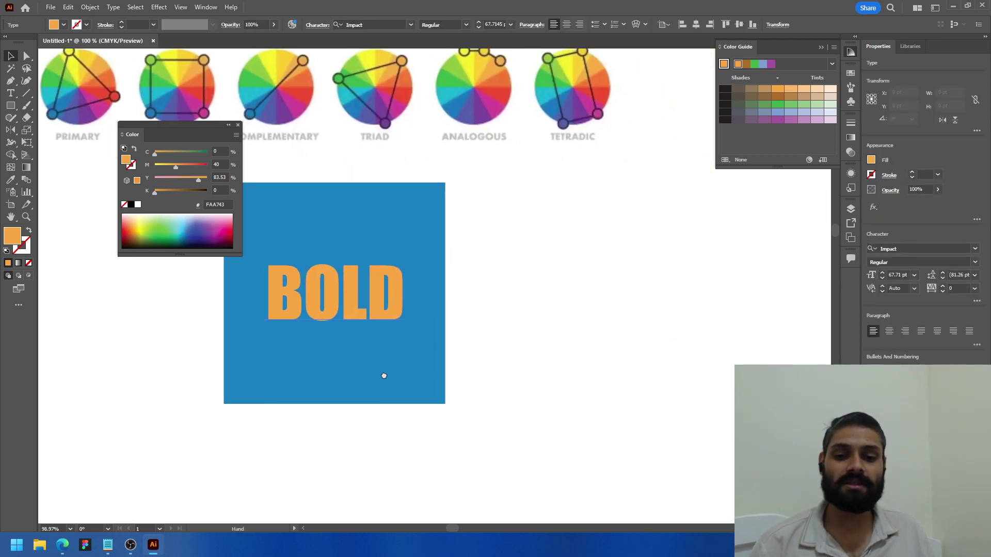
drag(384, 376, 476, 360)
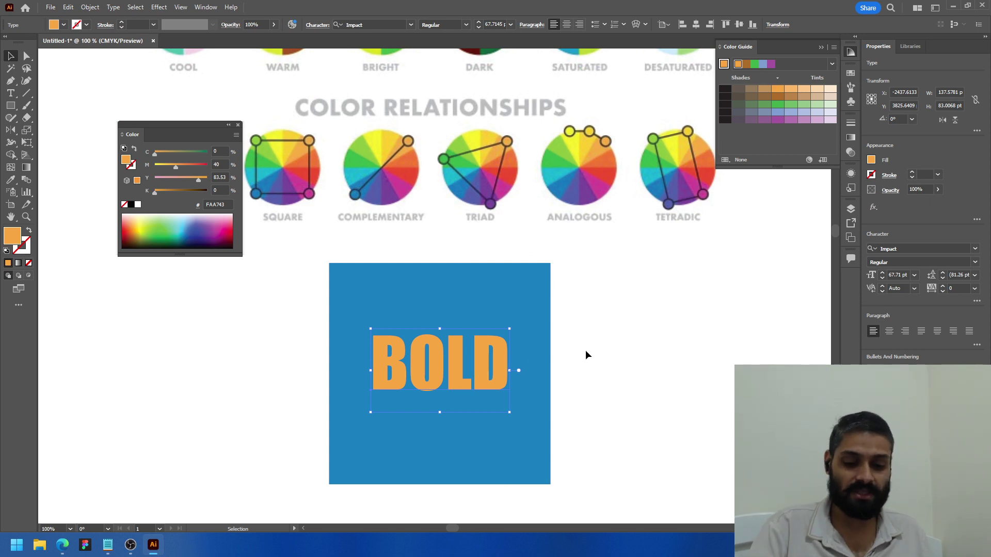
Step: Try a white fill on the BOLD text over the blue square
key(i)
click(620, 330)
key(v)
click(639, 328)
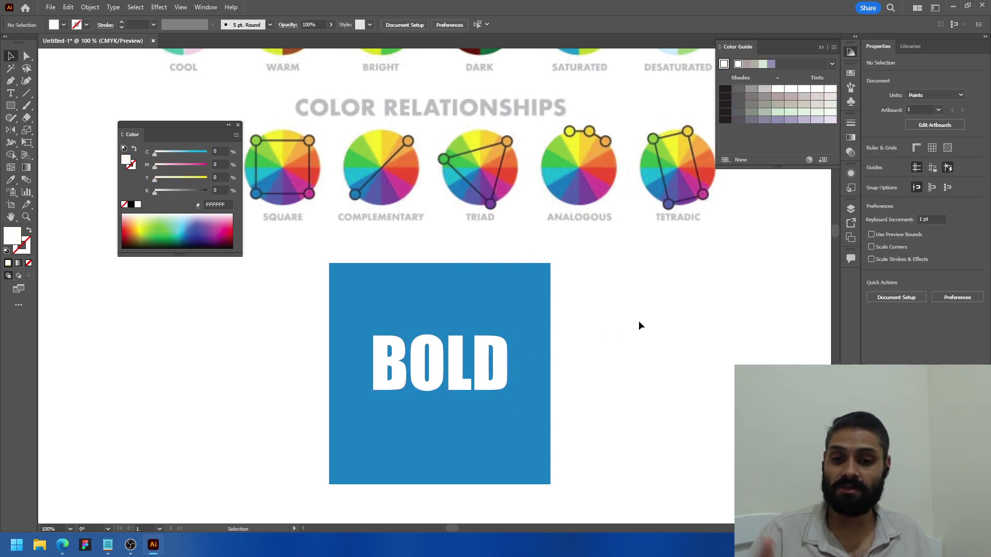
Step: Recolor the BOLD text with the complementary wheel's orange and move it off the blue square to its right
click(487, 351)
key(i)
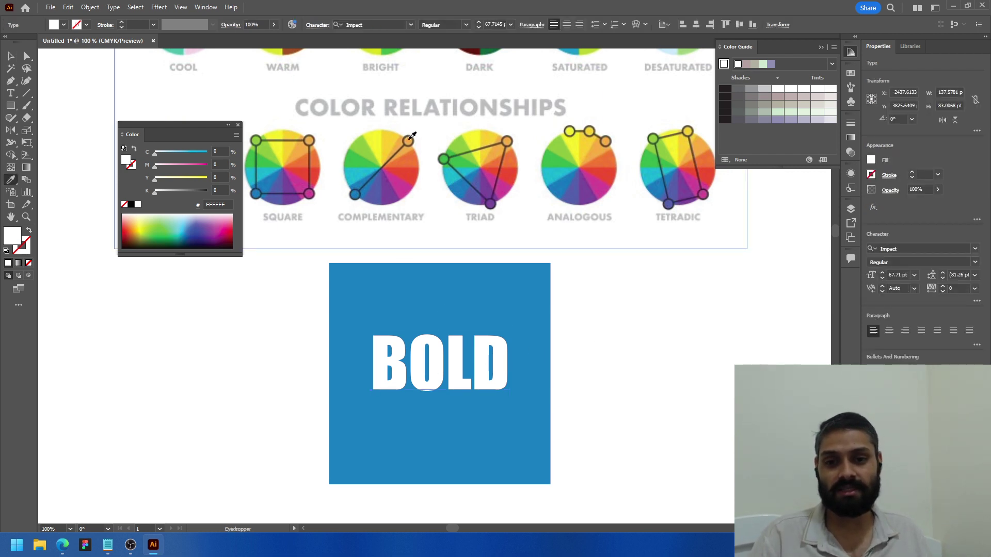
click(408, 140)
key(v)
drag(493, 361, 664, 381)
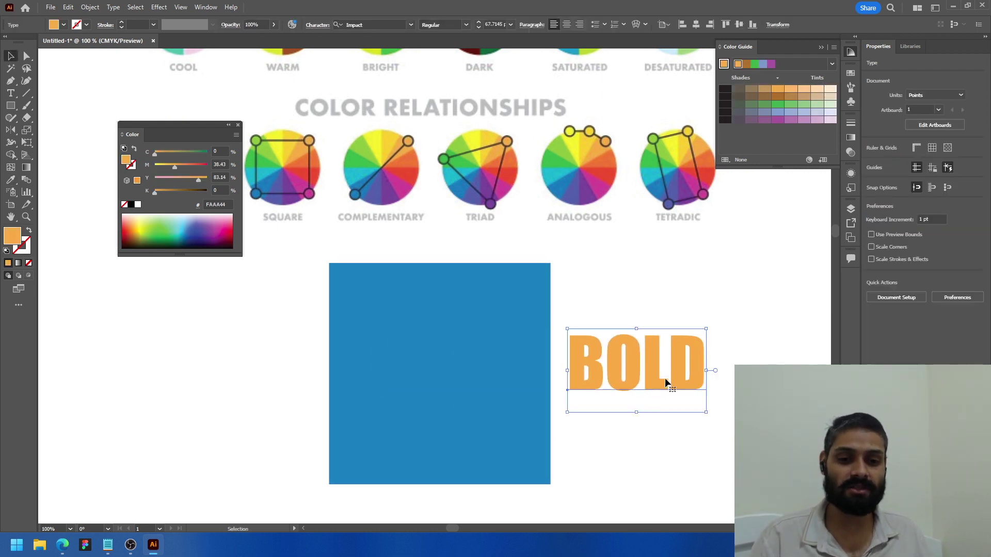
Step: Draw an orange rectangle about 228 × 51 pt to the right of the blue square and fully round its corners
scroll(432, 343, down, 4)
scroll(436, 360, up, 1)
scroll(437, 360, up, 2)
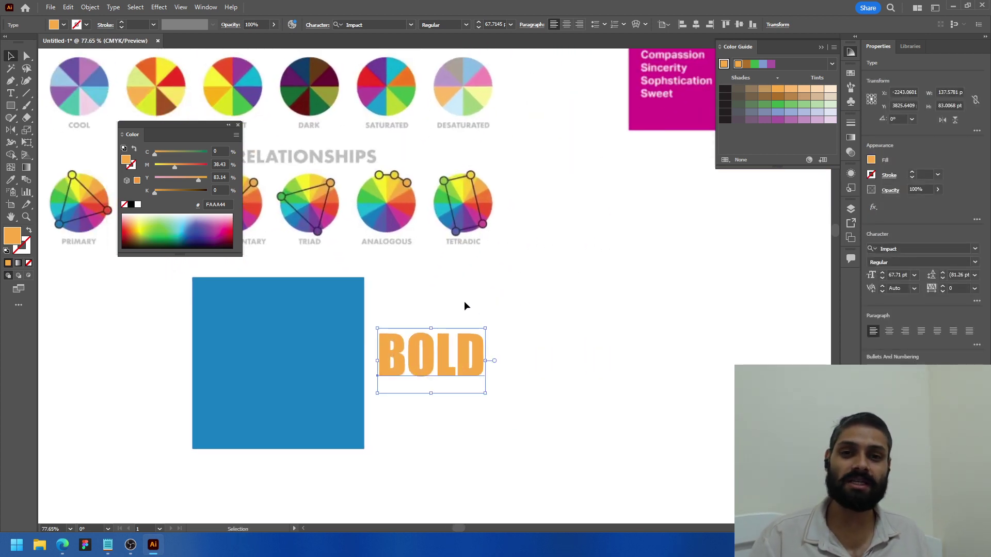
drag(382, 289, 466, 287)
drag(510, 340, 441, 315)
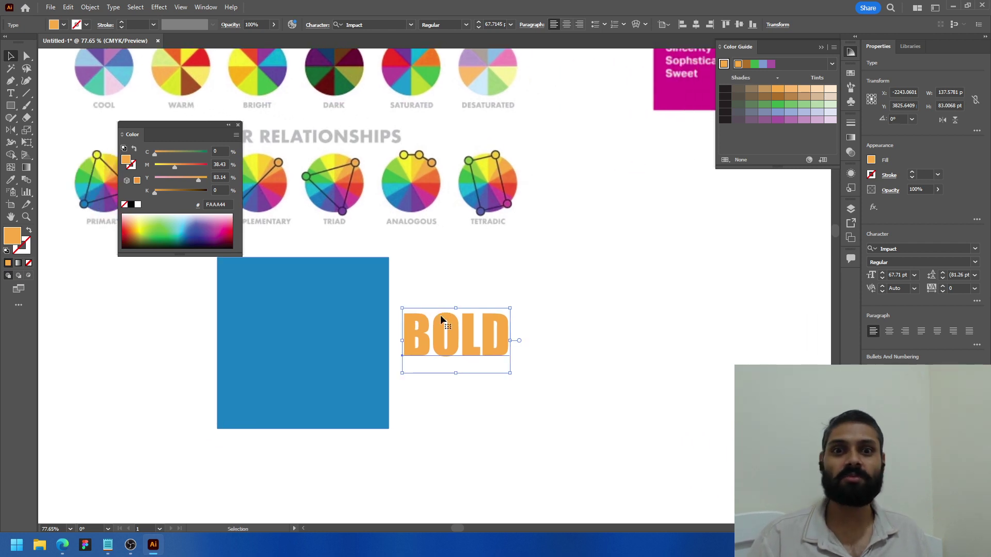
drag(440, 315, 358, 323)
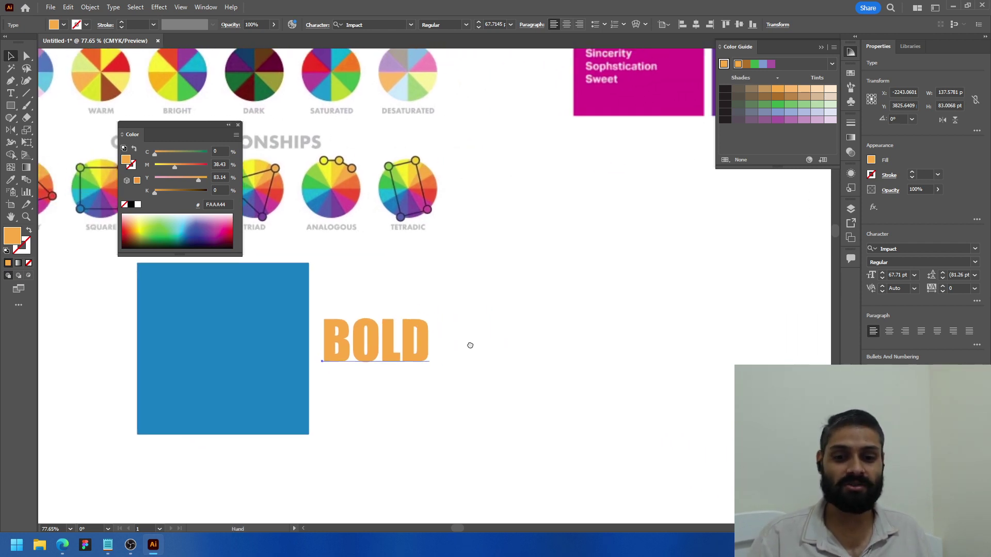
click(11, 105)
drag(471, 292, 651, 332)
key(a)
drag(477, 299, 562, 339)
click(553, 379)
key(v)
Step: Move the BOLD text to the right of the orange rounded rectangle and replace its wording with "learn more"
drag(367, 351, 731, 347)
double_click(731, 343)
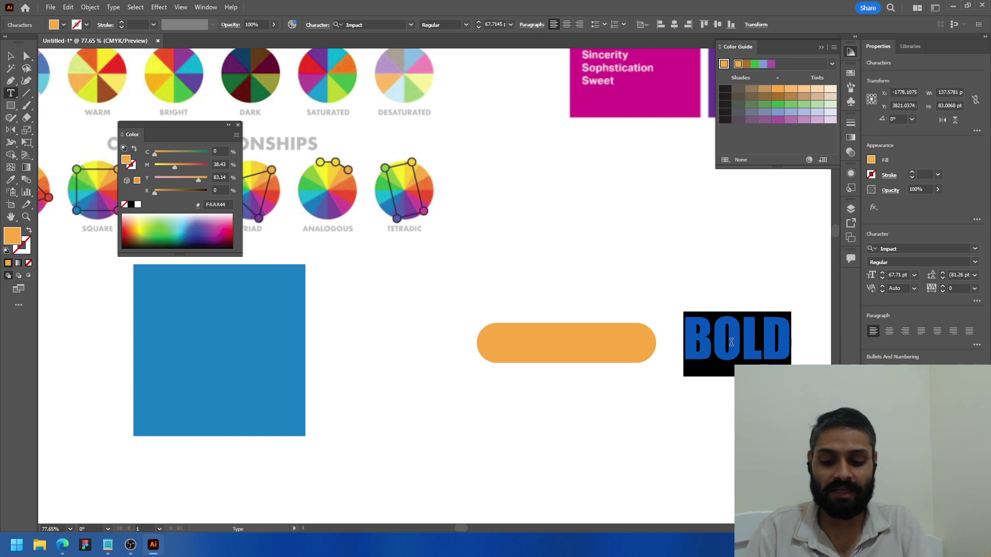
text(learn more)
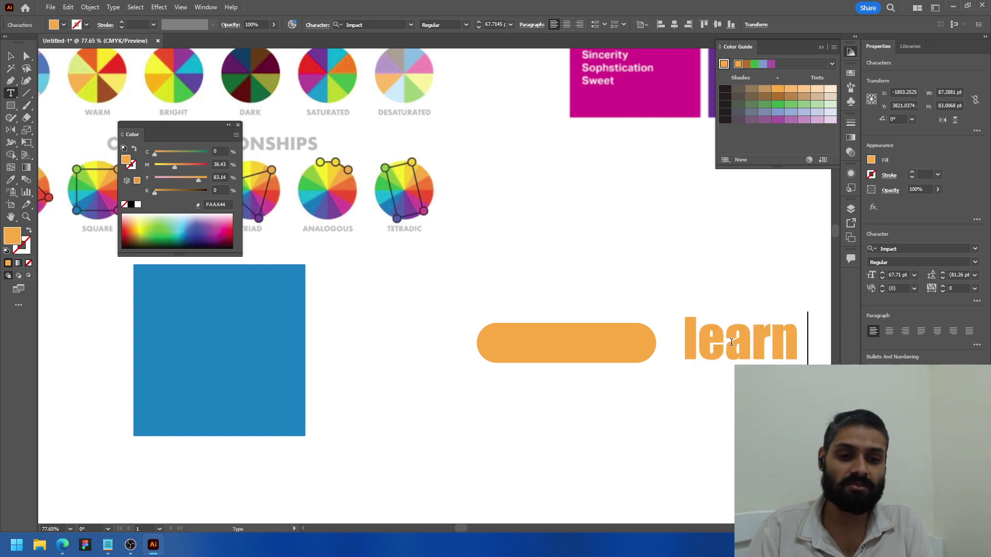
key(Escape)
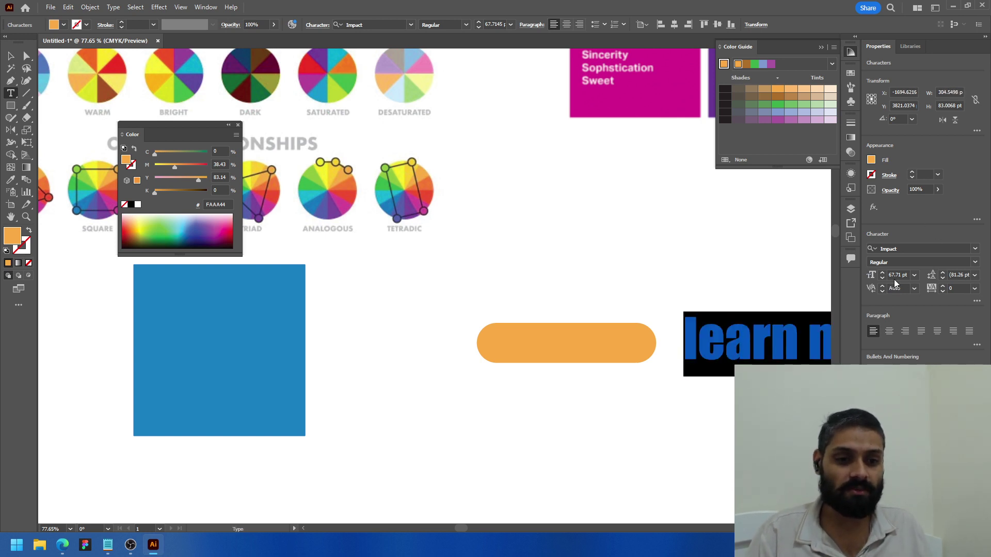
Step: Set the text's font to Arial and capitalize its first letter so it reads "Learn more"
click(898, 275)
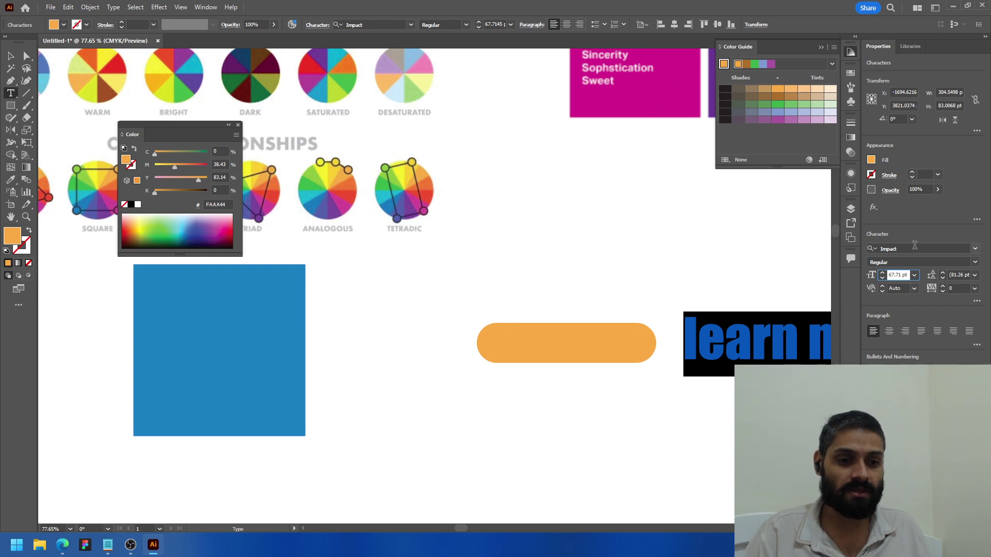
click(912, 248)
text(p)
key(BackSpace)
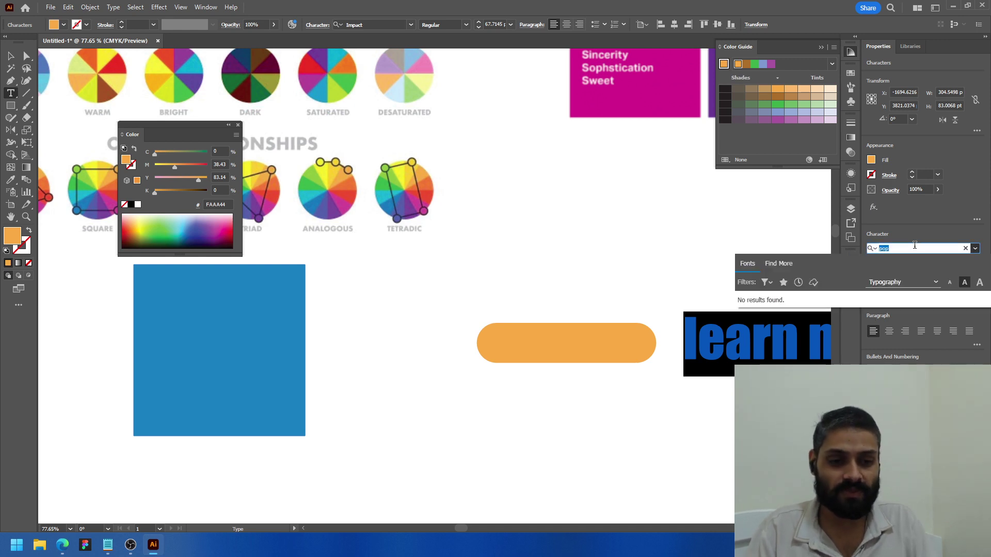
text(arial)
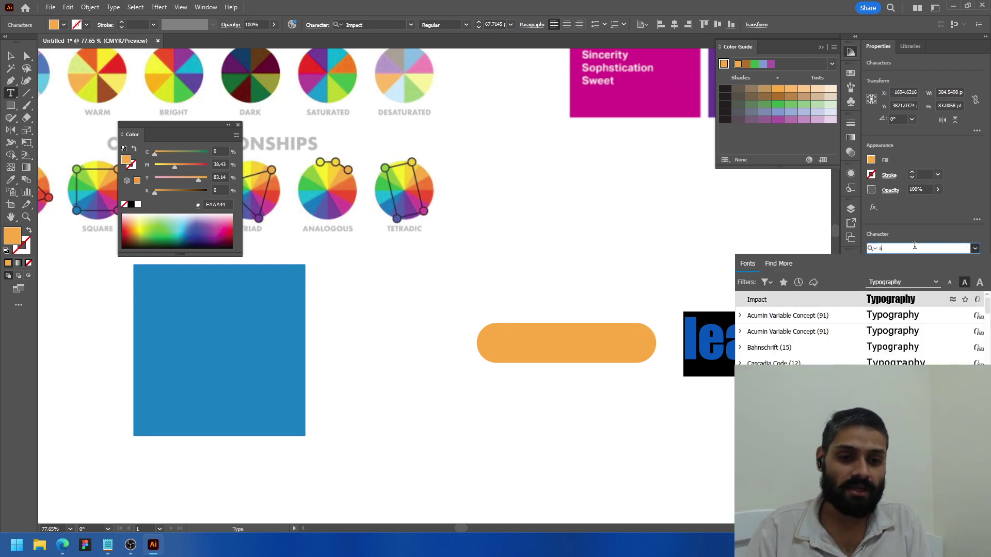
click(870, 315)
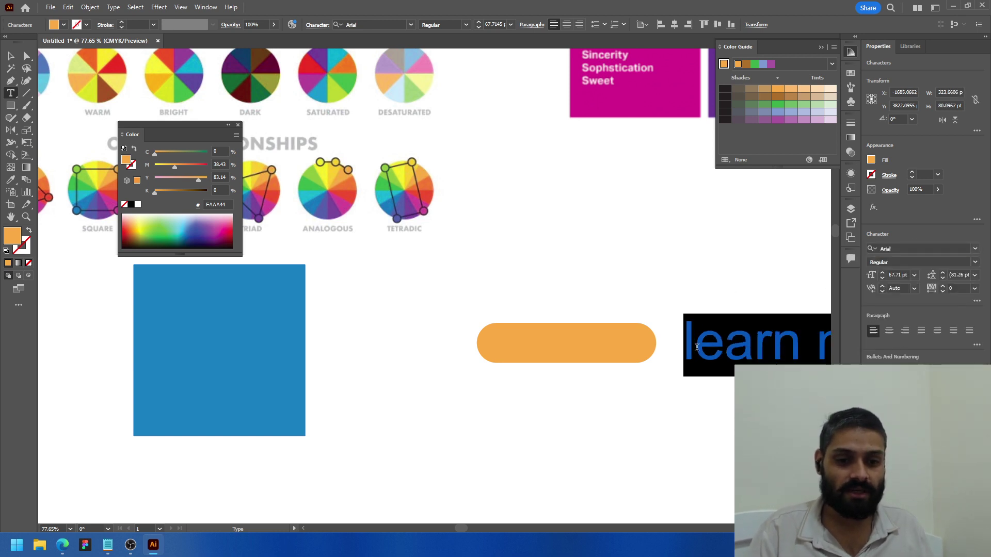
drag(695, 344, 684, 347)
text(L)
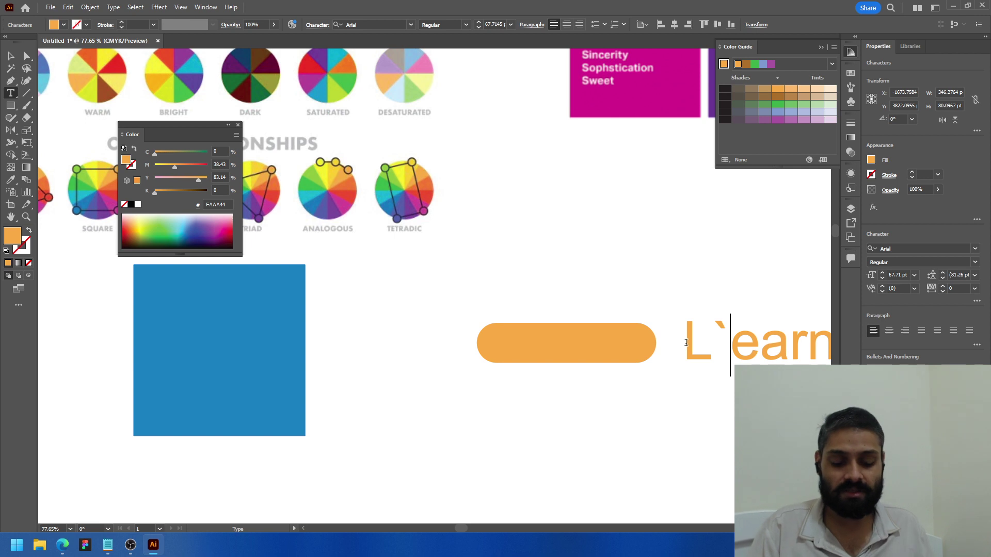
key(Escape)
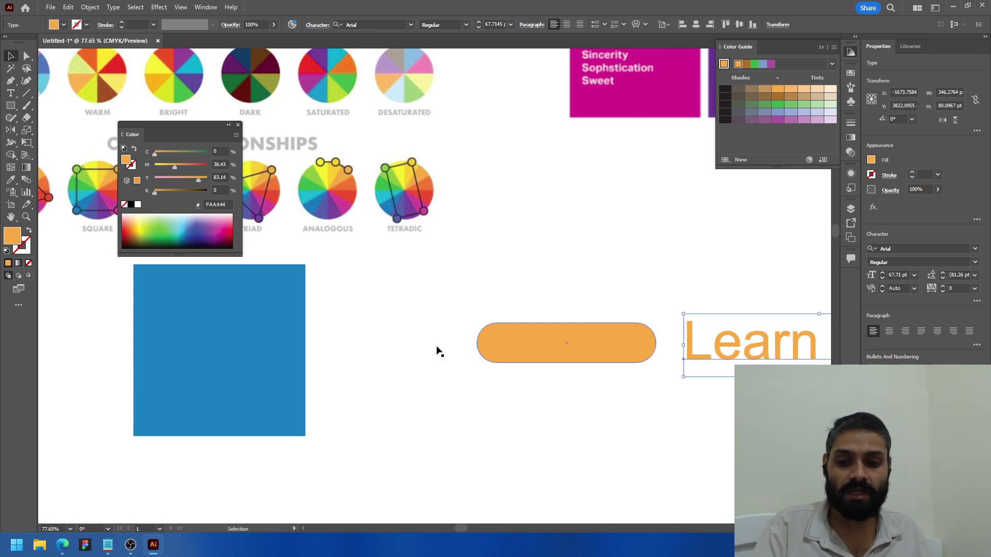
Step: Fill the "Learn more" text with the blue of the square
key(i)
click(261, 328)
key(v)
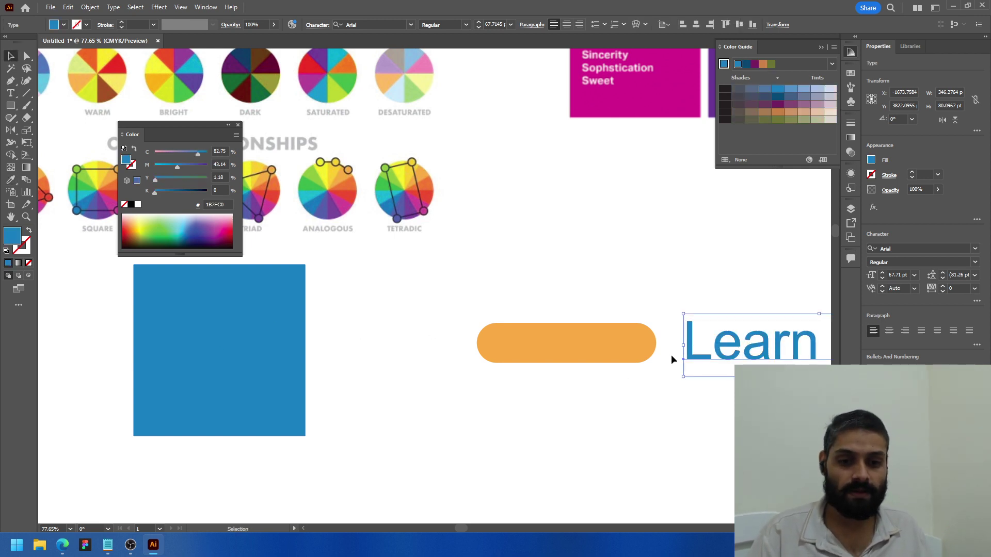
Step: Scale the "Learn more" text down to about 24.4 pt and position it with the orange rounded rectangle beside the blue square
drag(599, 301, 749, 387)
drag(719, 358, 553, 366)
click(767, 361)
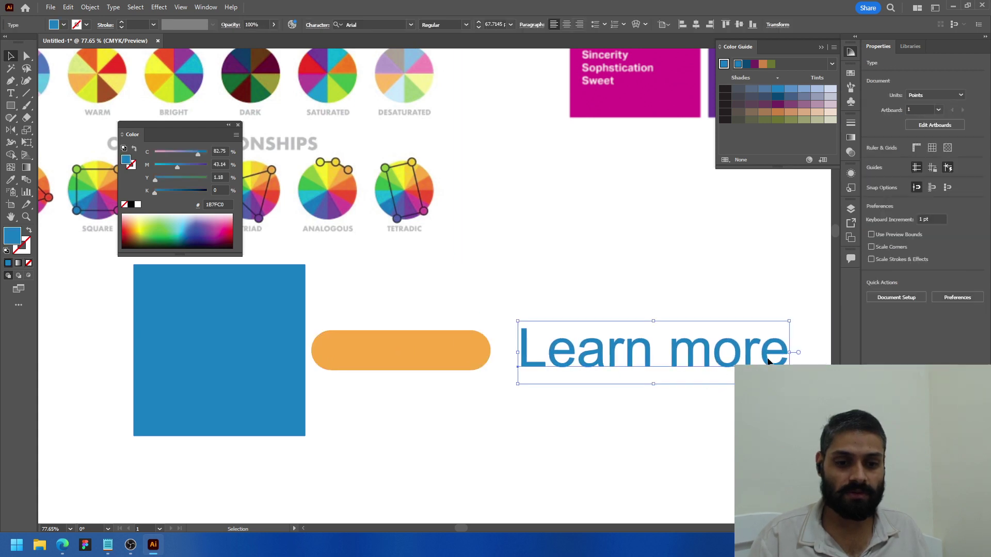
drag(789, 354, 596, 355)
shift+click(442, 345)
drag(442, 345, 509, 349)
click(624, 402)
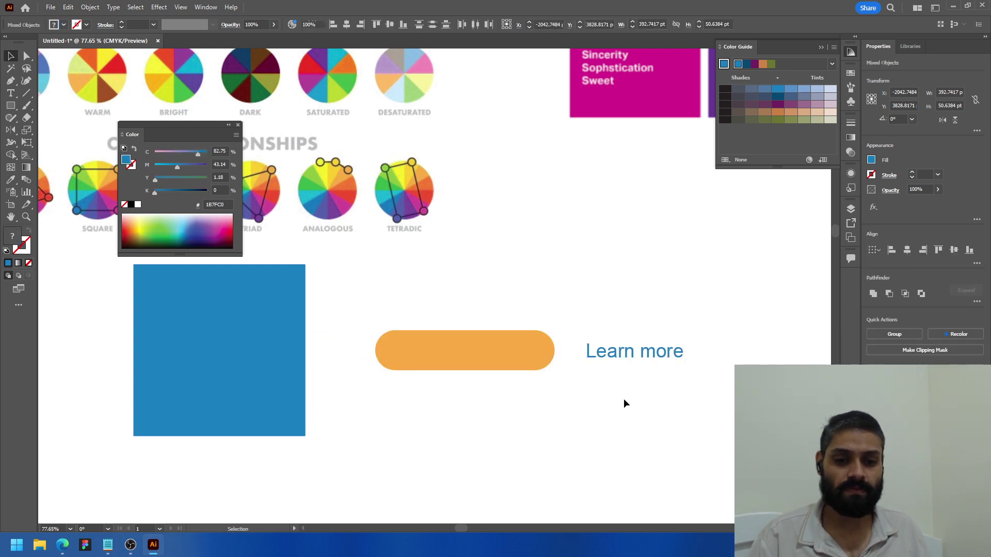
Step: Copy the "Learn more" text onto the orange rounded rectangle, fill the copy with white and center it there
drag(639, 356, 464, 350)
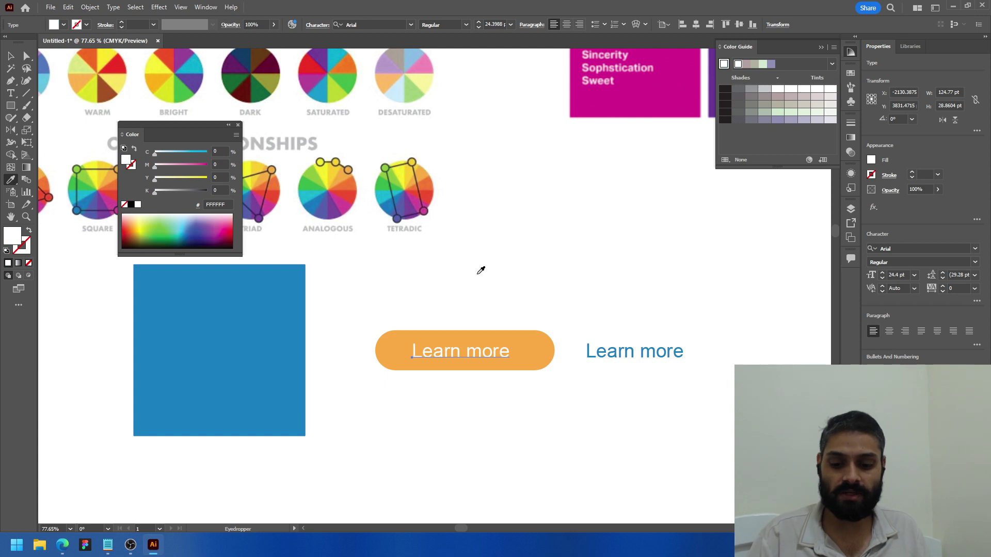
key(v)
mouse_move(478, 354)
mouse_down()
mouse_move(487, 360)
mouse_move(491, 351)
mouse_up()
click(487, 392)
Step: Compare the orange "Learn more" button with the plain blue "Learn more" text beside it
scroll(512, 422, down, 3)
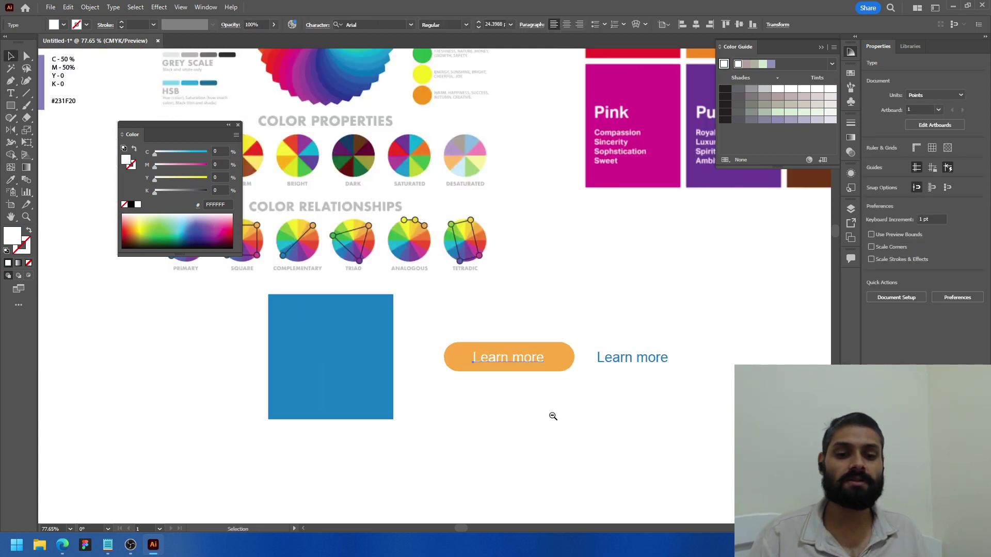
scroll(553, 416, up, 6)
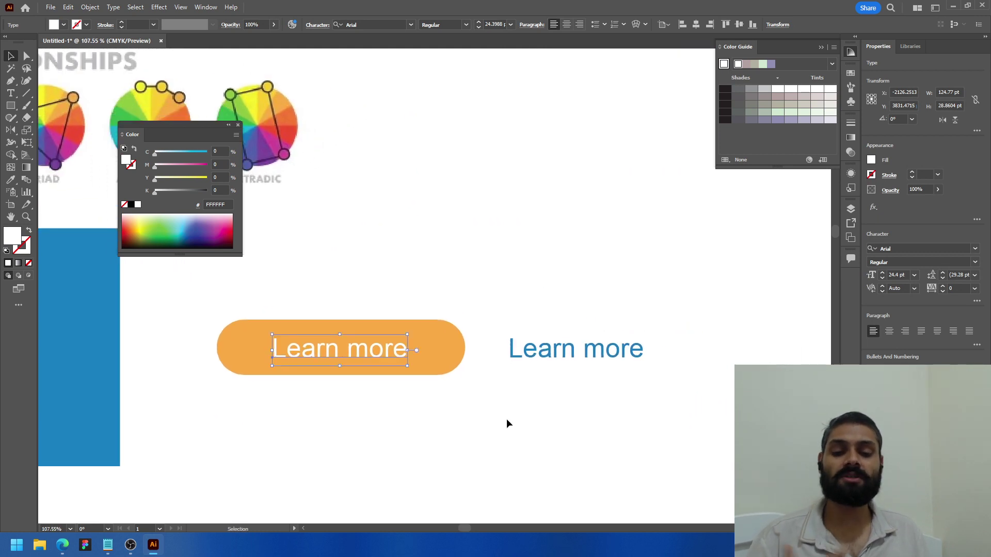
click(436, 431)
drag(530, 441, 565, 450)
scroll(549, 447, down, 1)
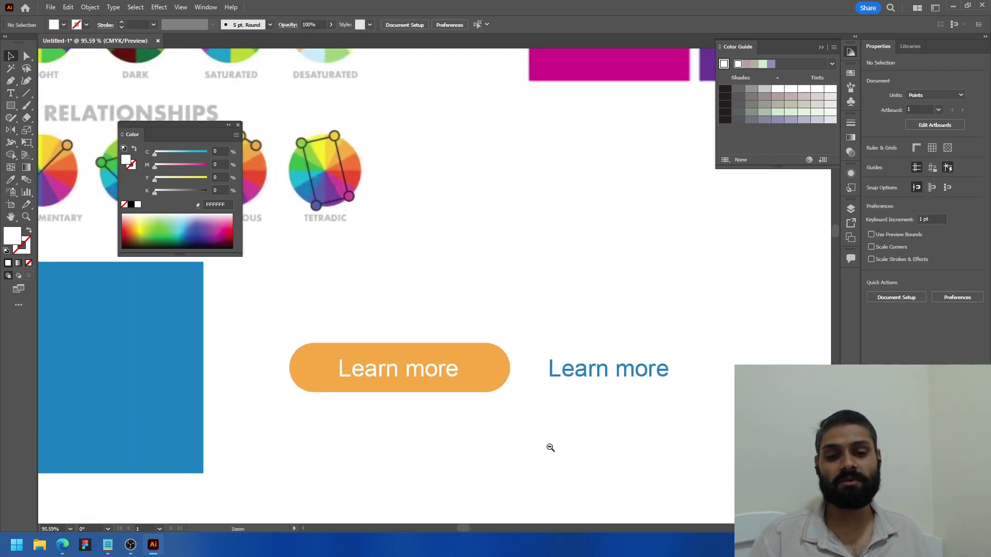
scroll(464, 413, right, 1)
drag(349, 324, 383, 404)
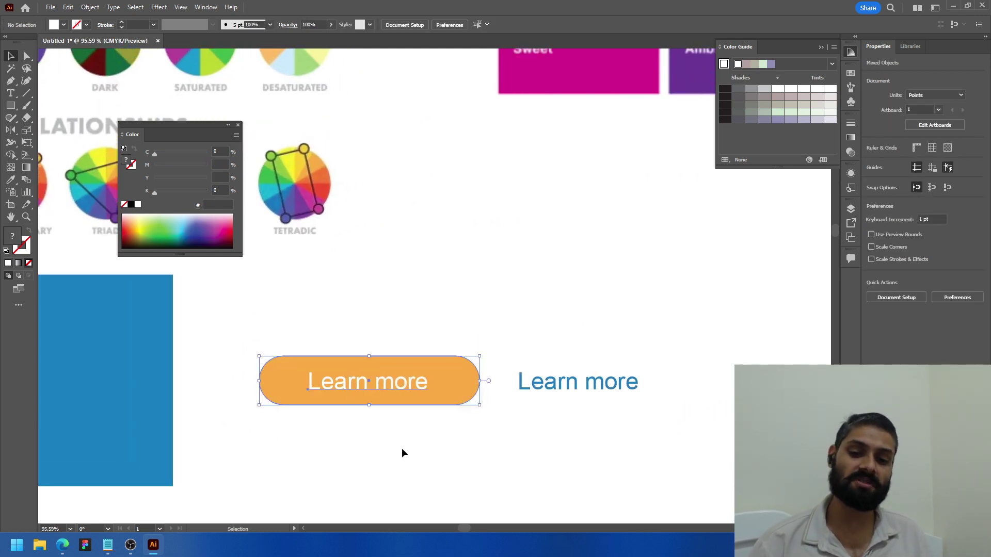
click(417, 449)
Step: Duplicate the orange button and the blue "Learn more" text directly below the originals
scroll(416, 450, down, 1)
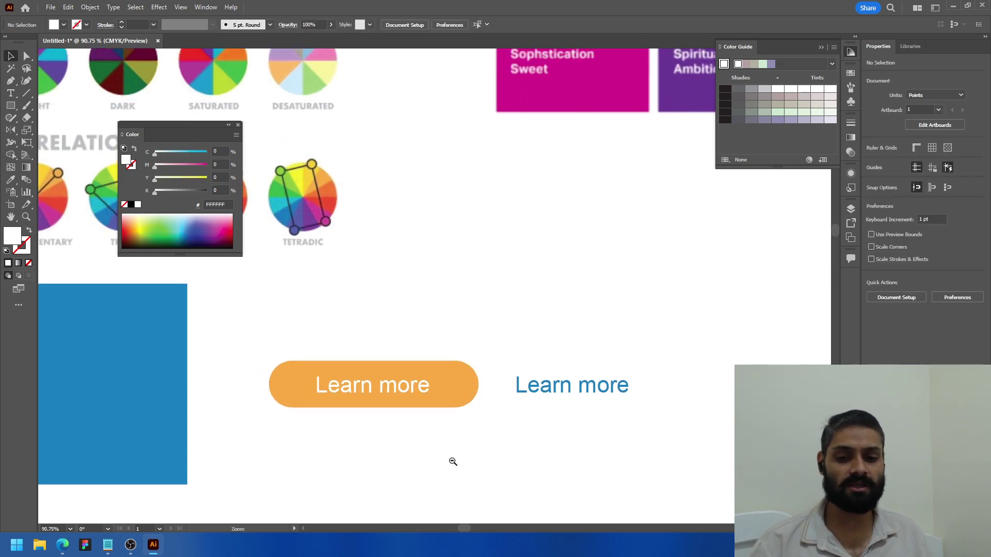
scroll(452, 463, down, 3)
drag(354, 259, 565, 341)
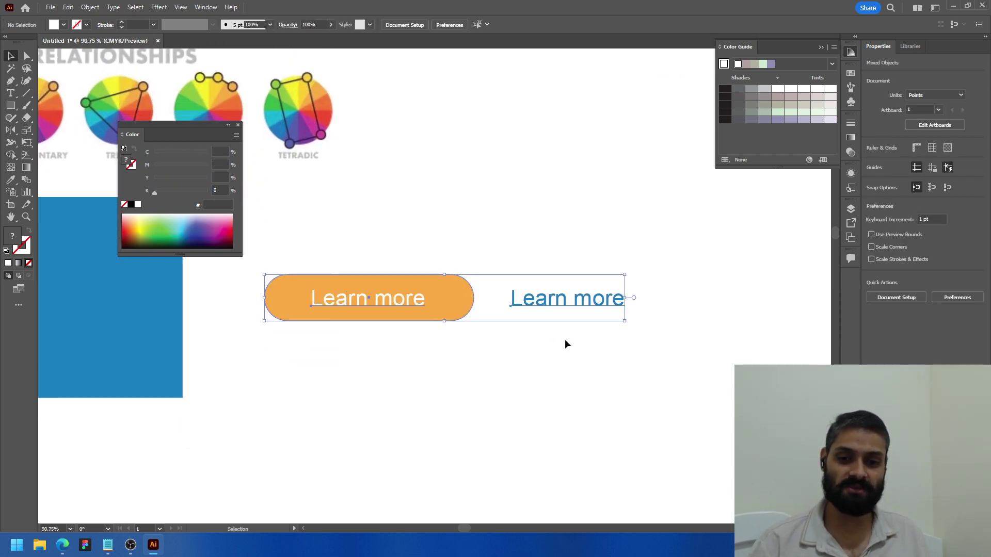
drag(423, 304, 431, 401)
click(431, 449)
Step: Fill the lower button's shape with the text's blue and the lower plain "Learn more" text with the upper button's orange
click(456, 404)
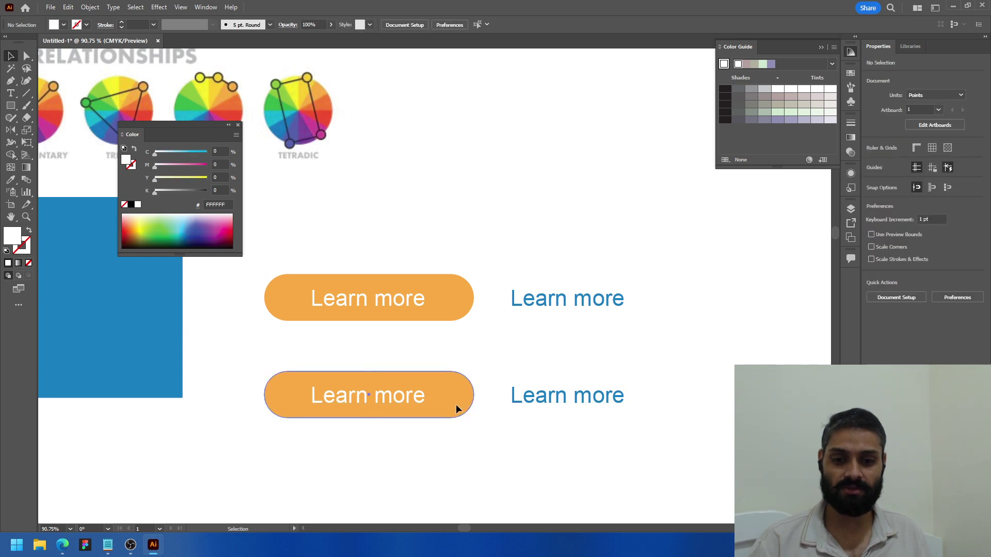
key(i)
click(572, 396)
ctrl+click(528, 369)
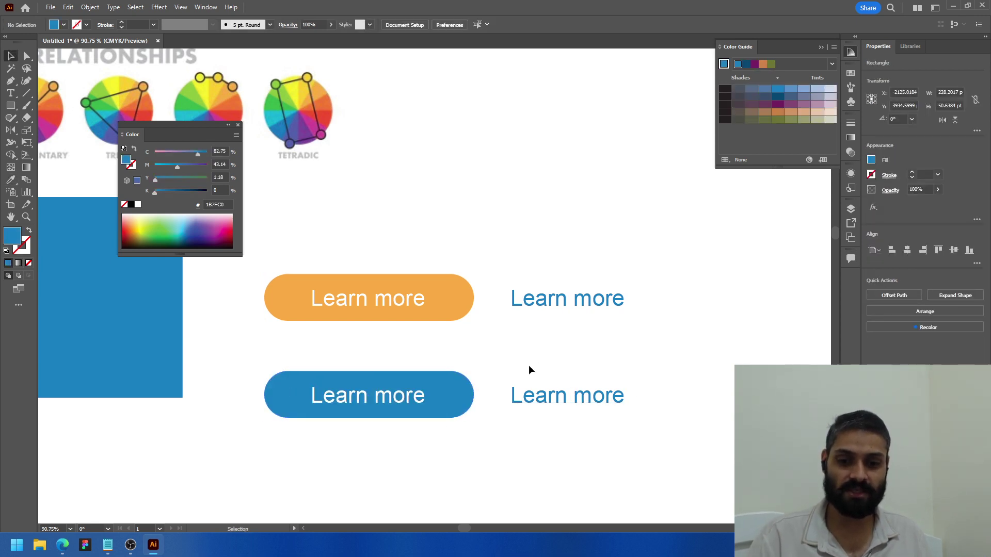
ctrl+click(542, 408)
click(467, 296)
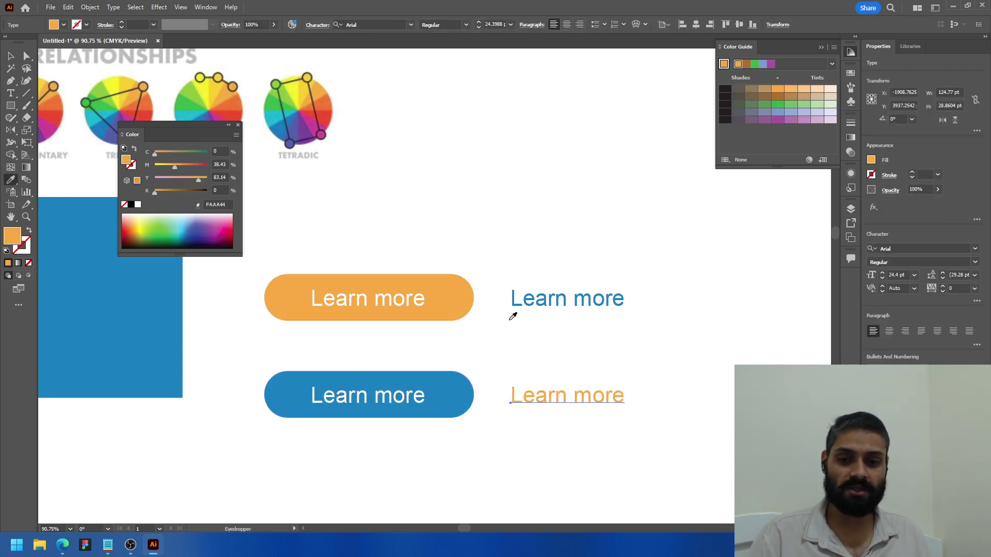
Step: Compare the two "Learn more" button and text pairs with each other and alongside the blue square and reference color charts
key(v)
click(571, 347)
ctrl+alt+click(416, 372)
ctrl+alt+click(416, 372)
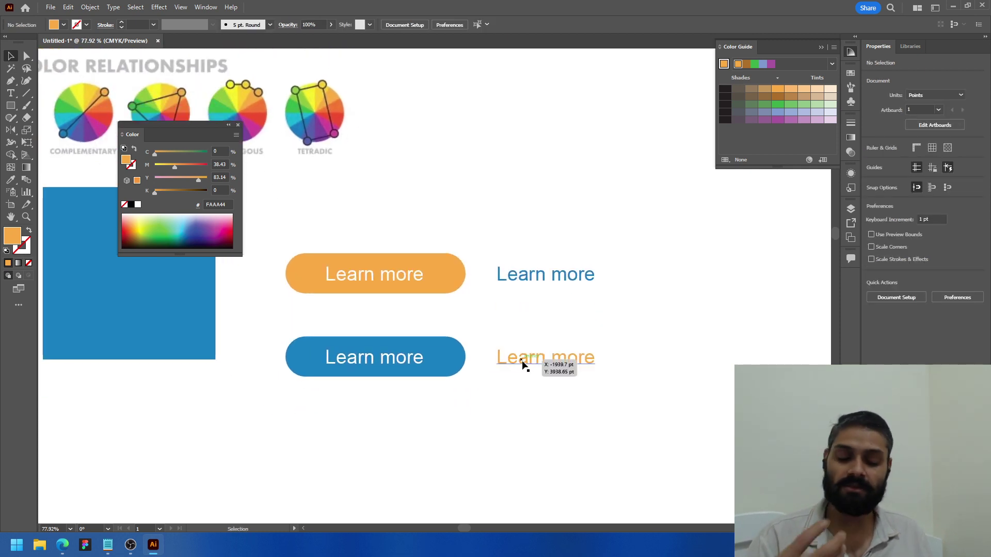
ctrl+alt+click(511, 413)
drag(522, 407, 503, 448)
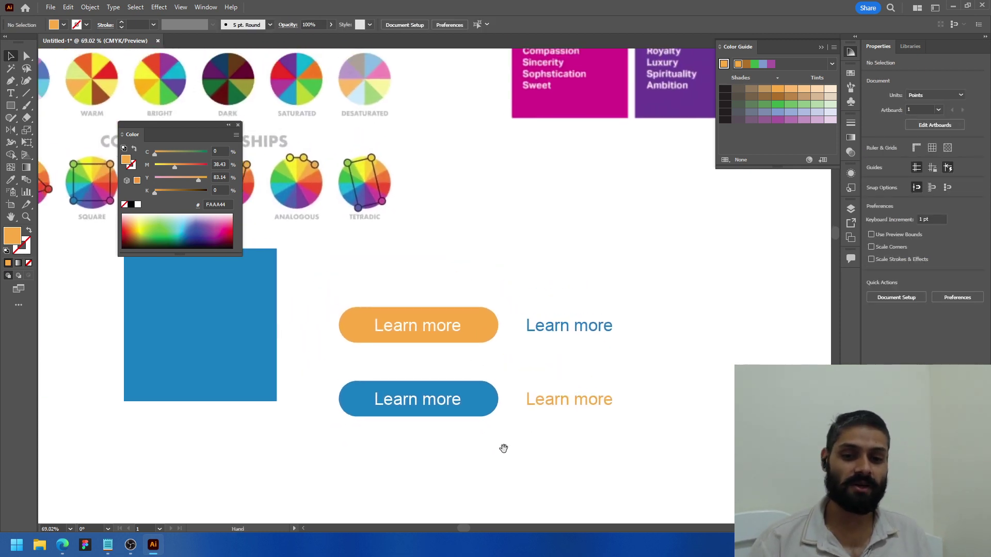
ctrl+alt+click(513, 415)
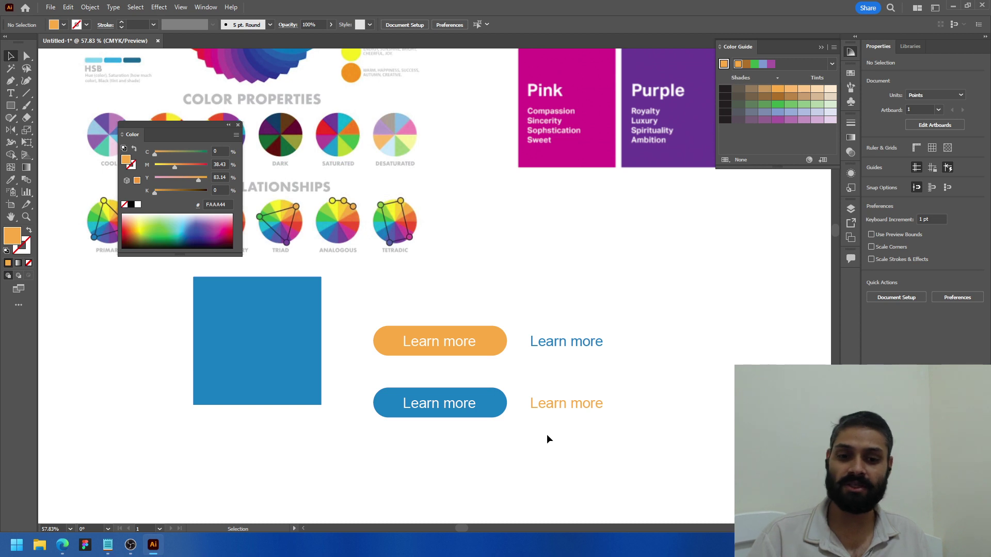
ctrl+alt+click(455, 375)
drag(436, 372, 478, 393)
scroll(478, 392, down, 1)
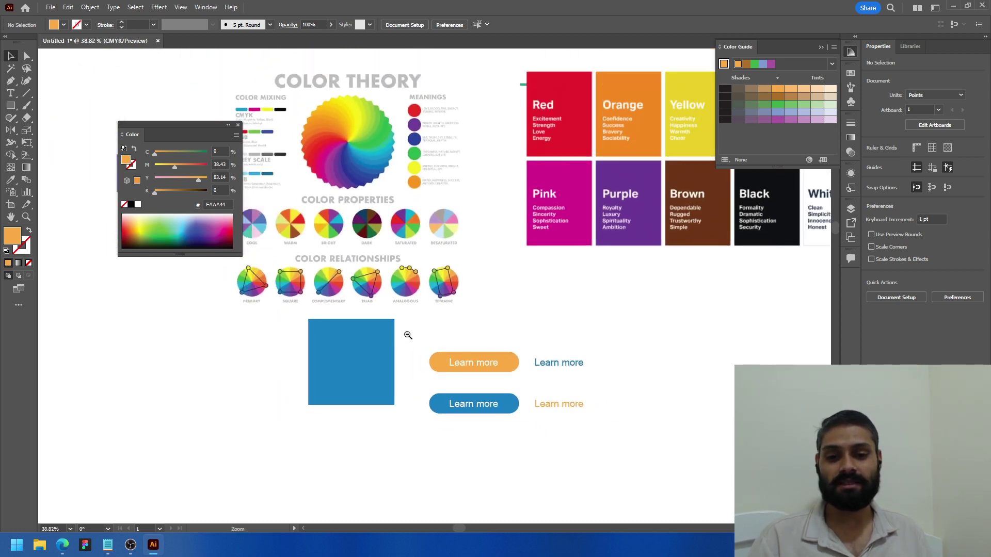
scroll(528, 420, up, 2)
scroll(521, 386, right, 2)
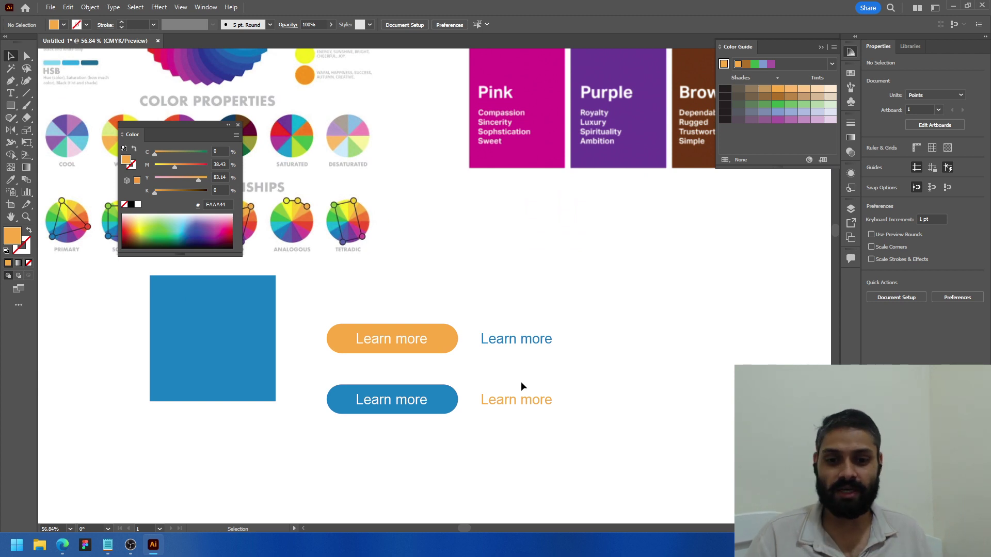
scroll(521, 381, down, 2)
drag(435, 293, 494, 338)
scroll(493, 339, down, 1)
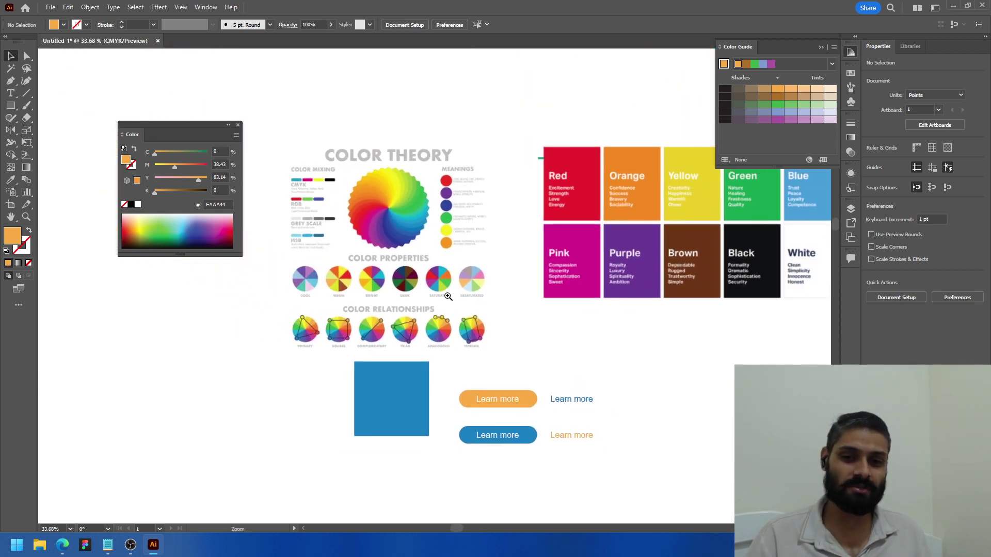
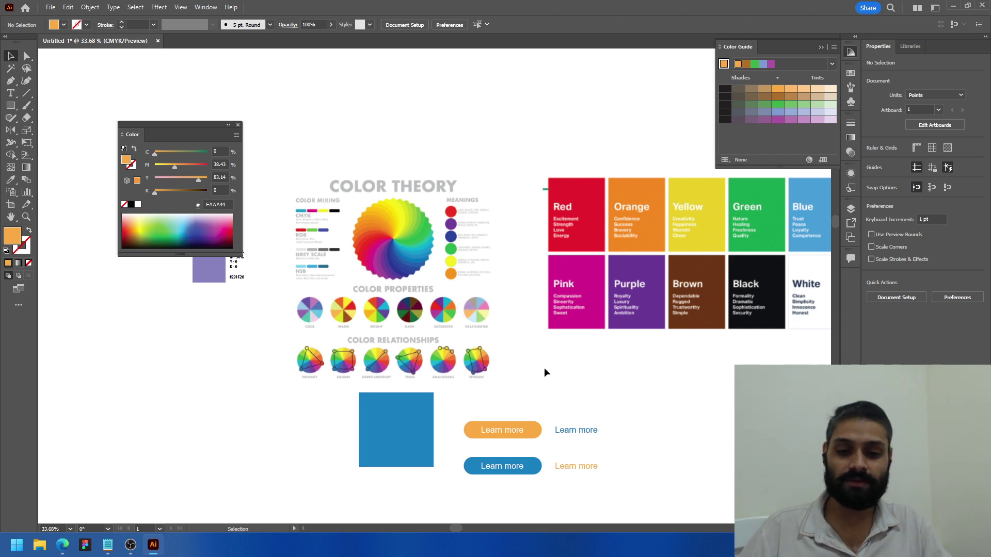
Step: Examine the Color Theory chart, focusing on its Color Properties and Color Relationships wheels, including the complementary pair
drag(463, 359, 440, 337)
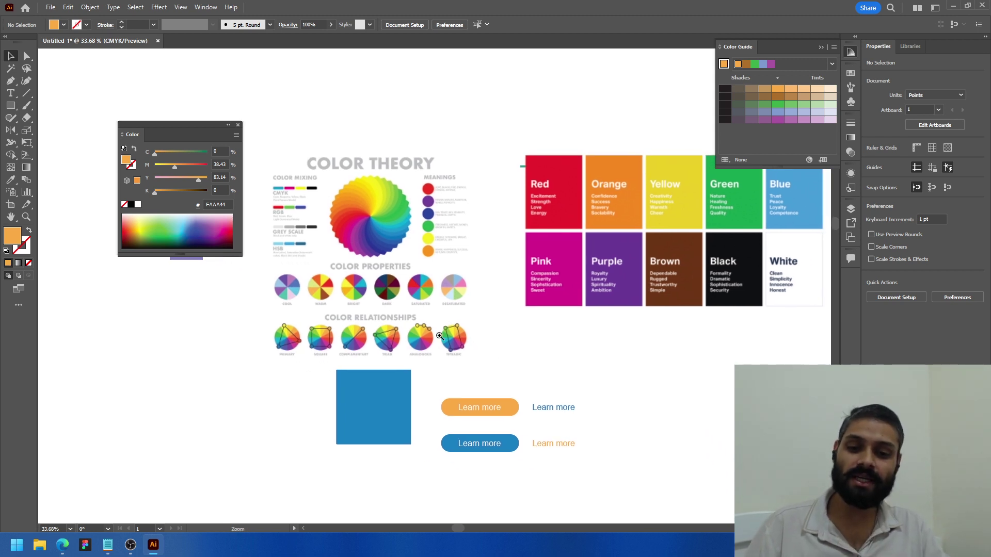
drag(354, 292, 395, 294)
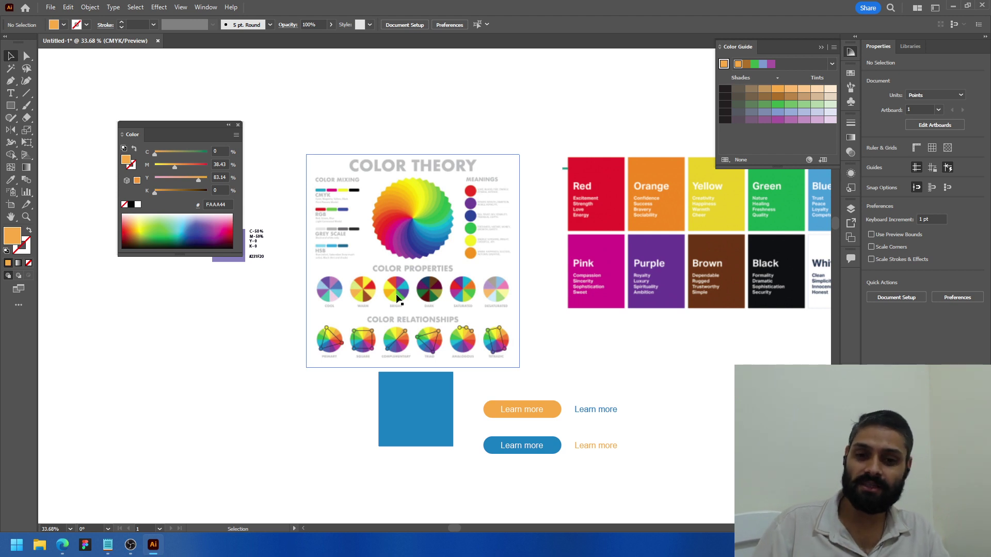
drag(397, 299, 472, 273)
scroll(411, 272, up, 2)
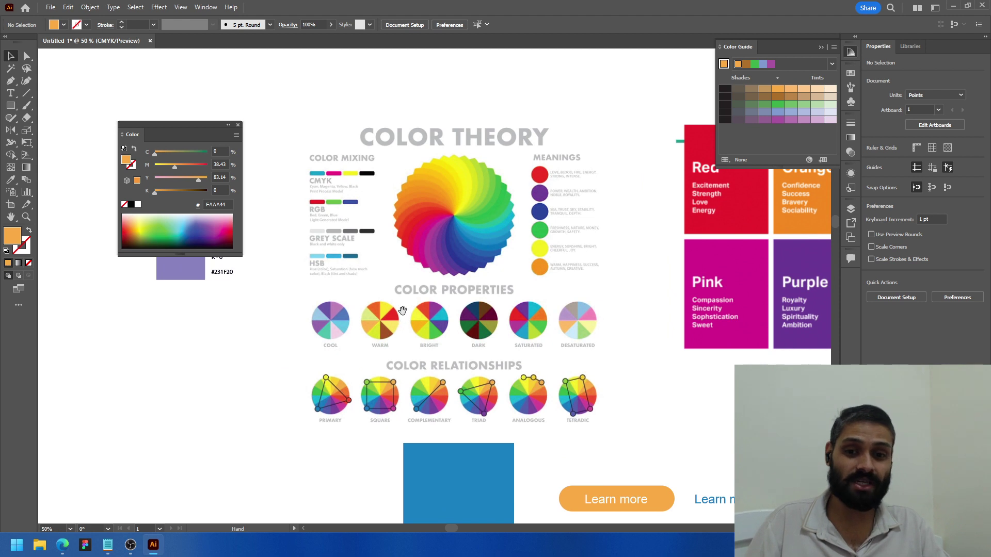
scroll(475, 362, up, 1)
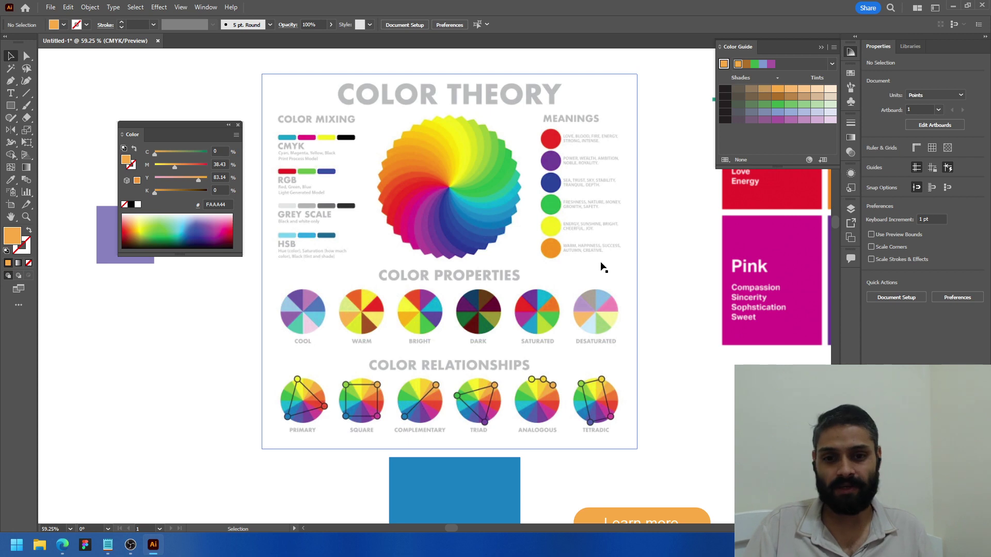
key(z)
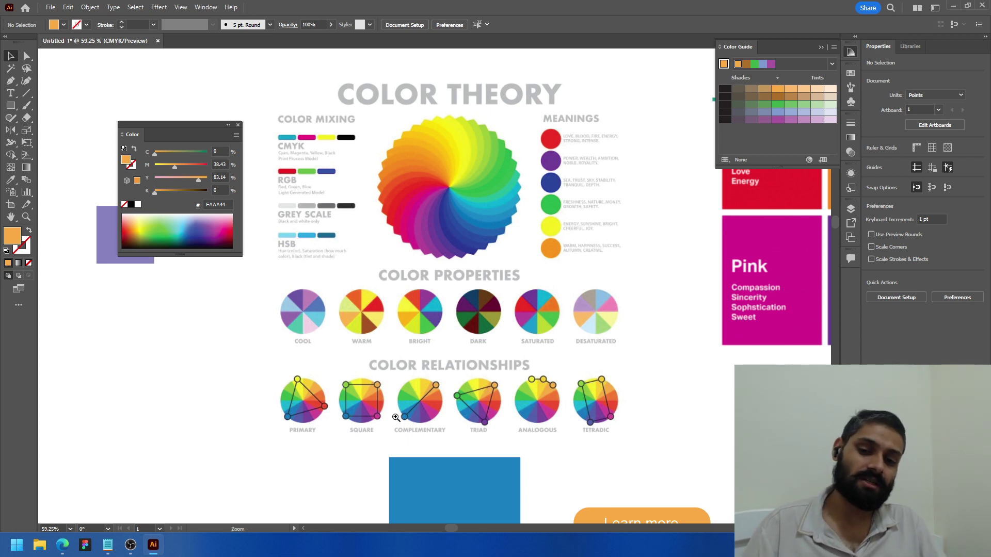
drag(396, 417, 454, 322)
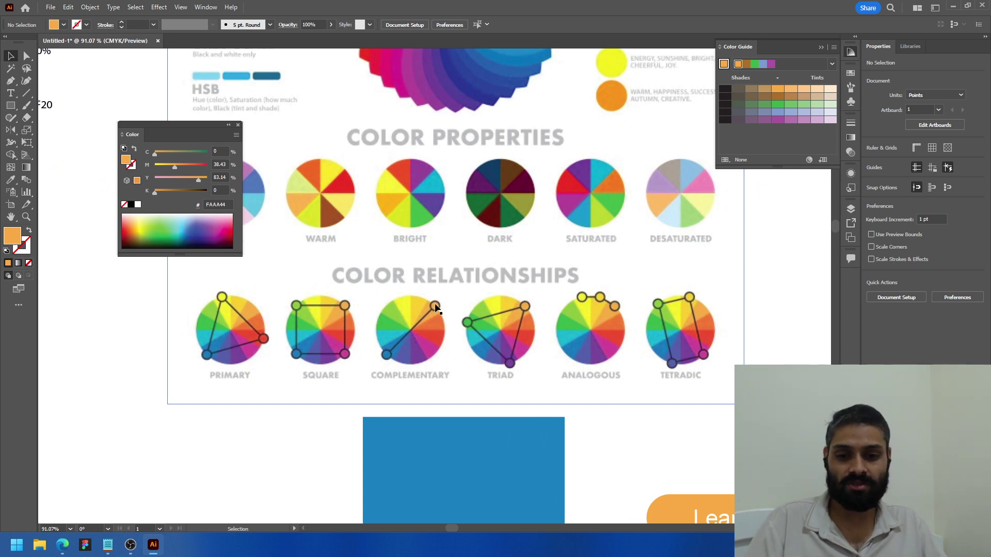
Step: Switch to the web browser, search for "adobe color" in a new tab and open the Adobe Color wheel page
click(62, 545)
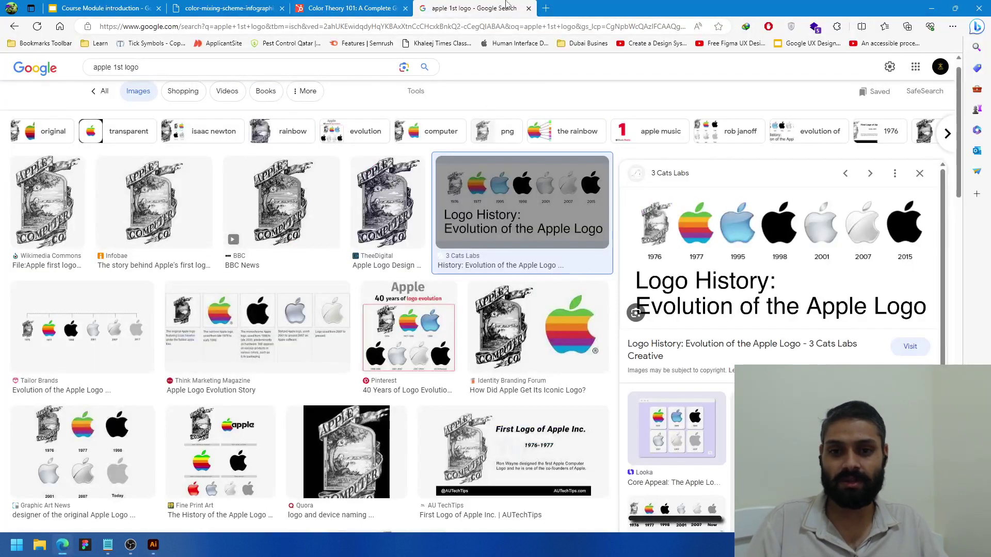
click(545, 8)
text(adobe color)
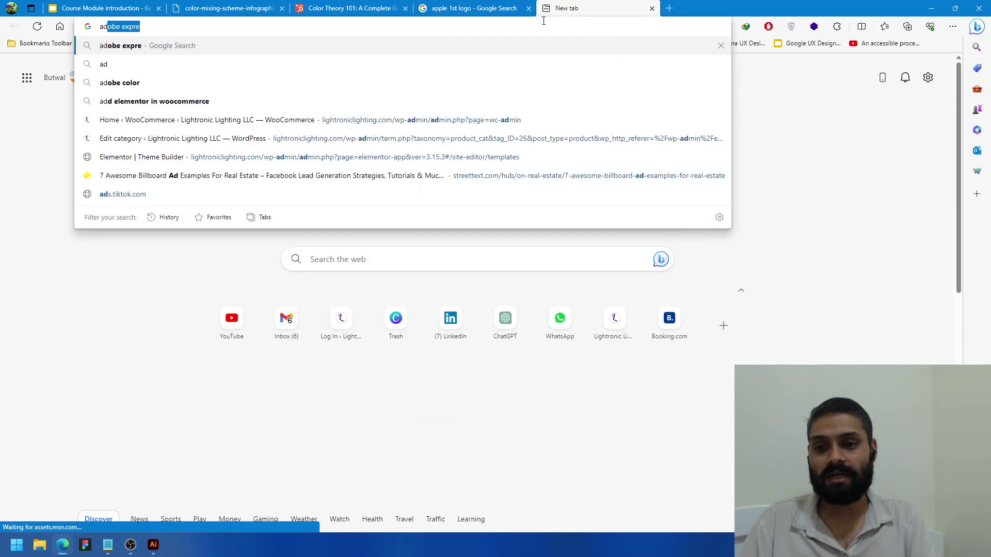
key(Return)
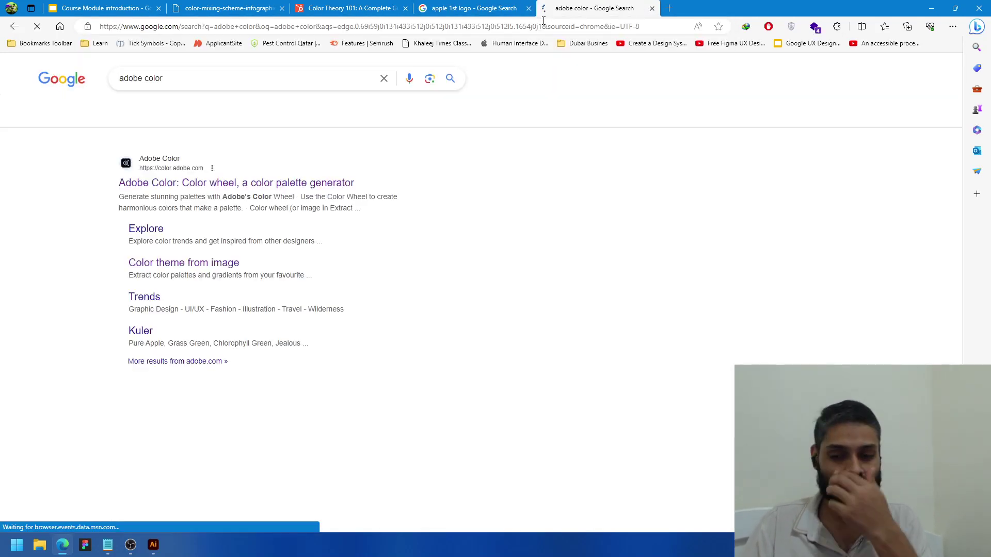
click(260, 185)
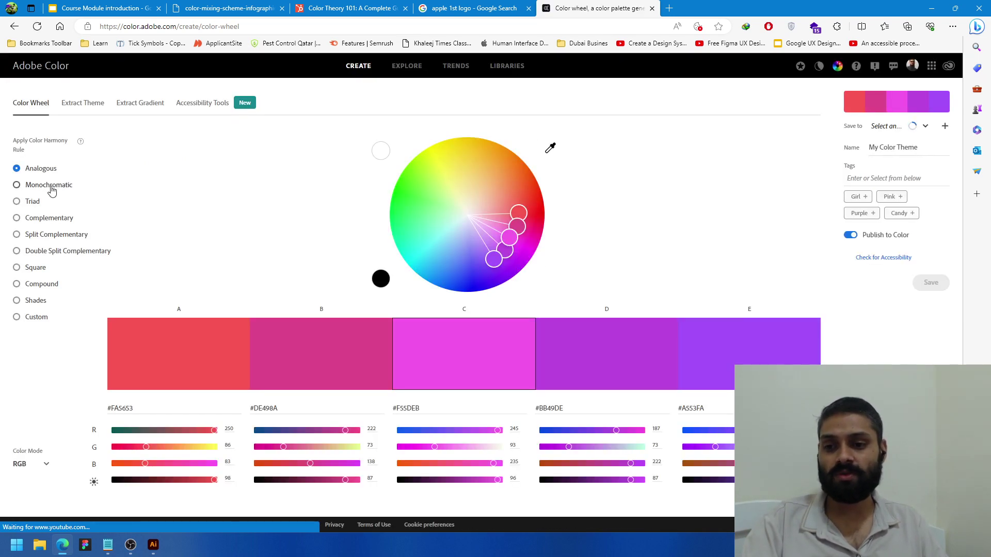
Step: Apply the Monochromatic, Triad and Complementary harmony rules to the color wheel in turn
click(52, 190)
click(32, 202)
click(43, 219)
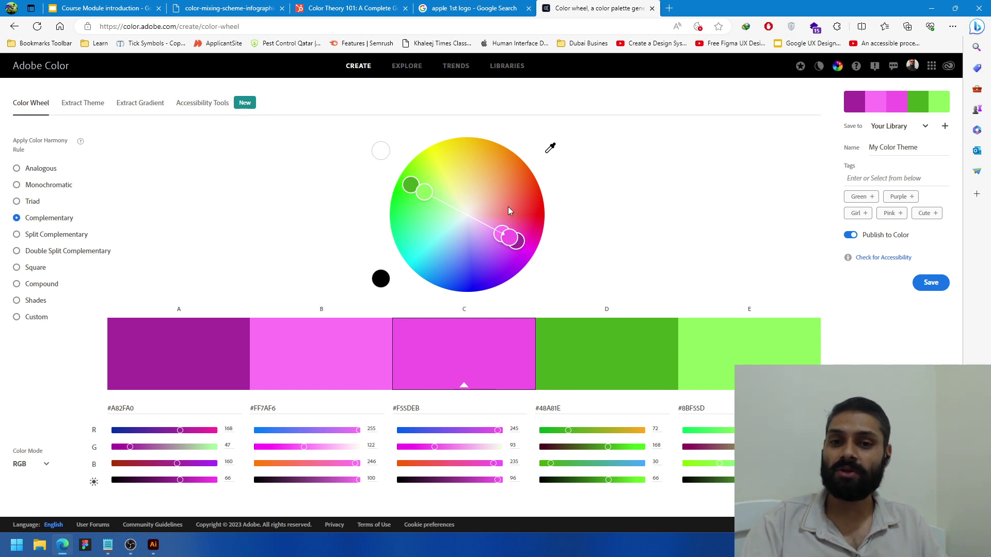
Step: Open Adobe Color's Explore page and look through its ready-made color palettes and image-based themes
click(400, 67)
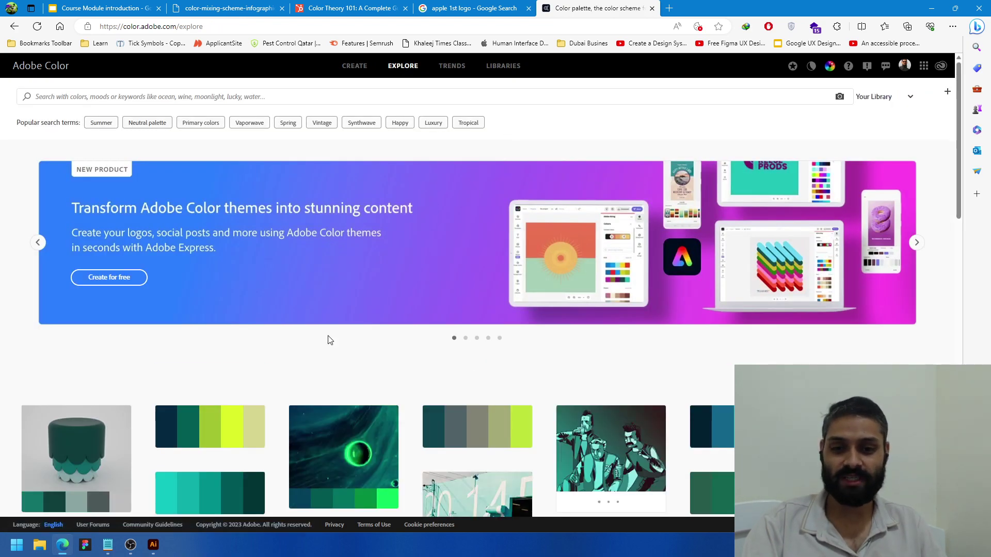
scroll(327, 338, down, 15)
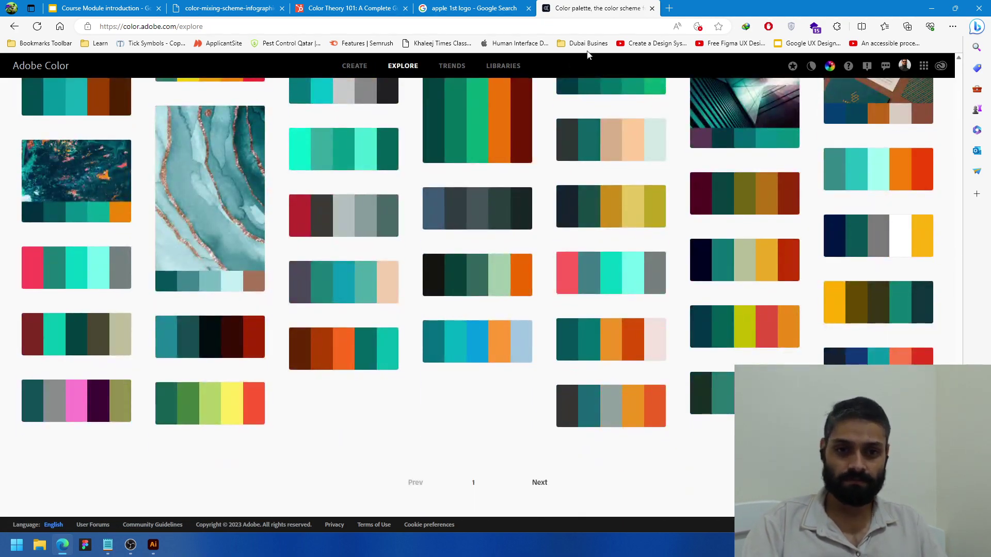
scroll(597, 325, up, 6)
scroll(597, 326, up, 10)
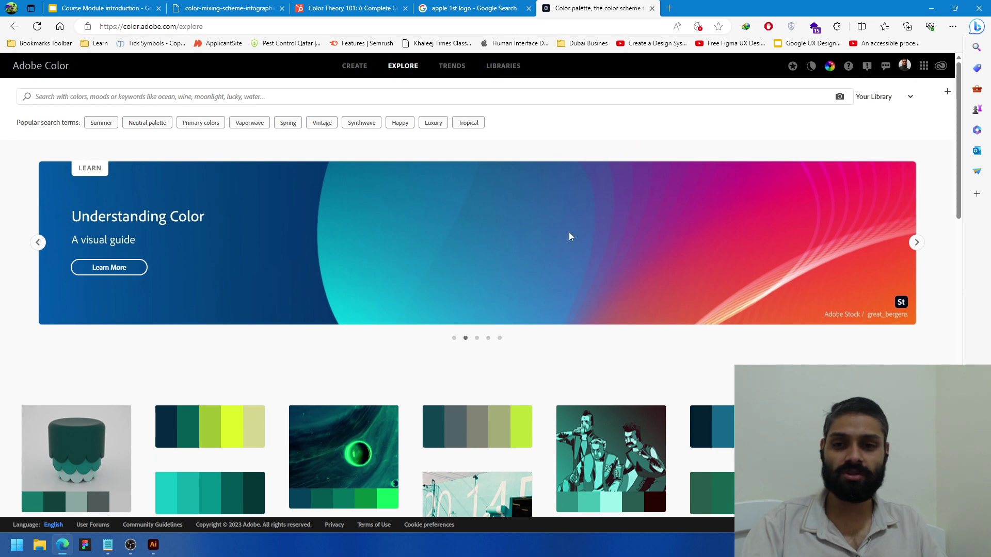
scroll(534, 235, down, 10)
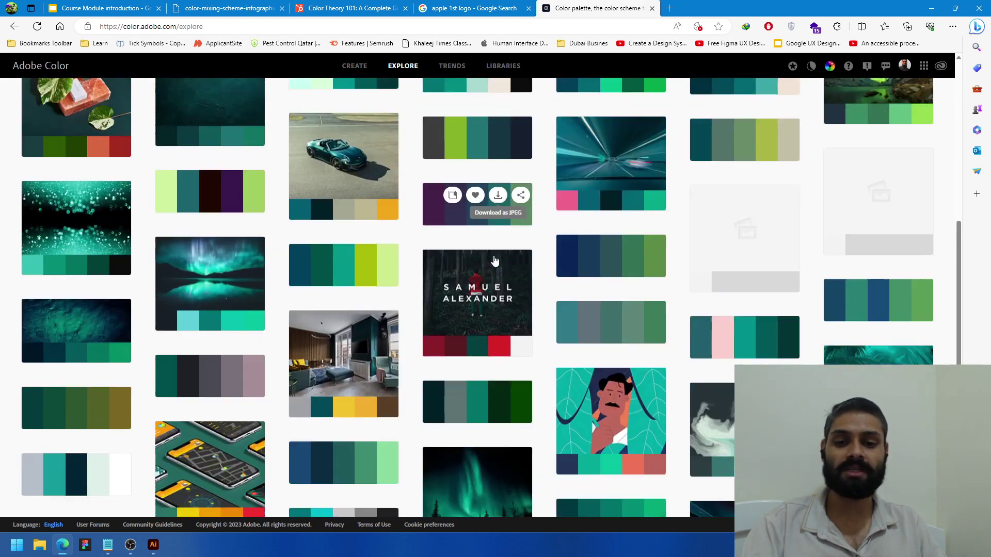
scroll(465, 278, down, 5)
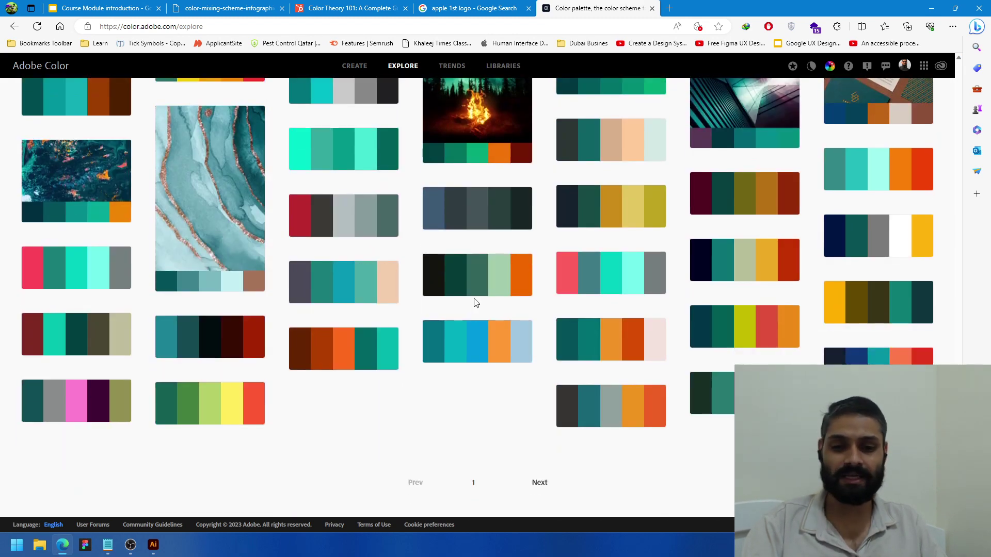
scroll(611, 334, up, 12)
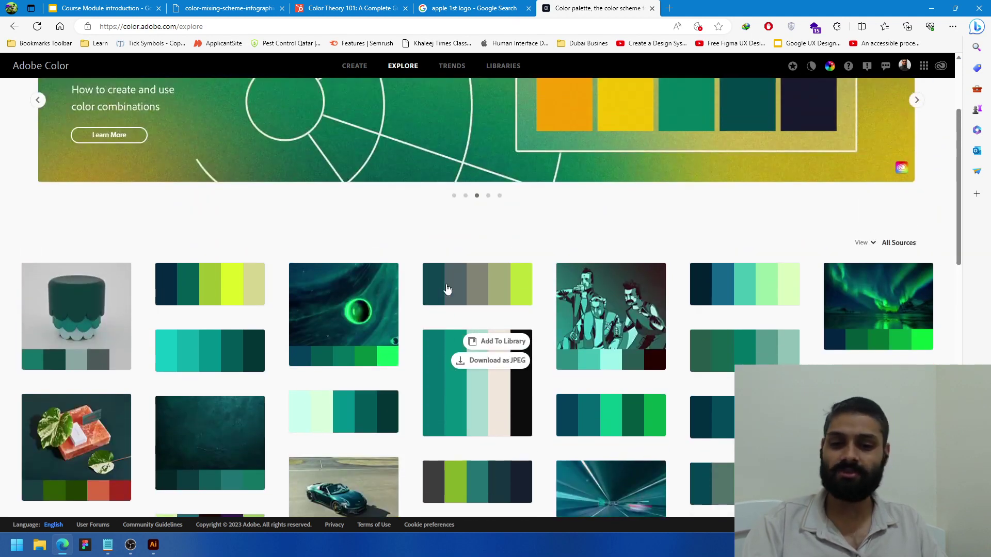
scroll(428, 280, up, 3)
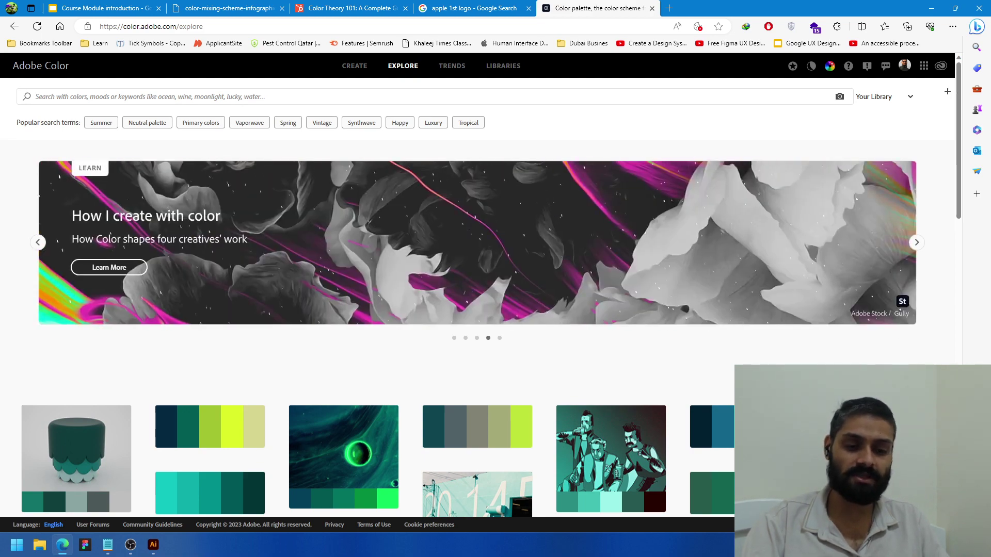
scroll(841, 333, down, 3)
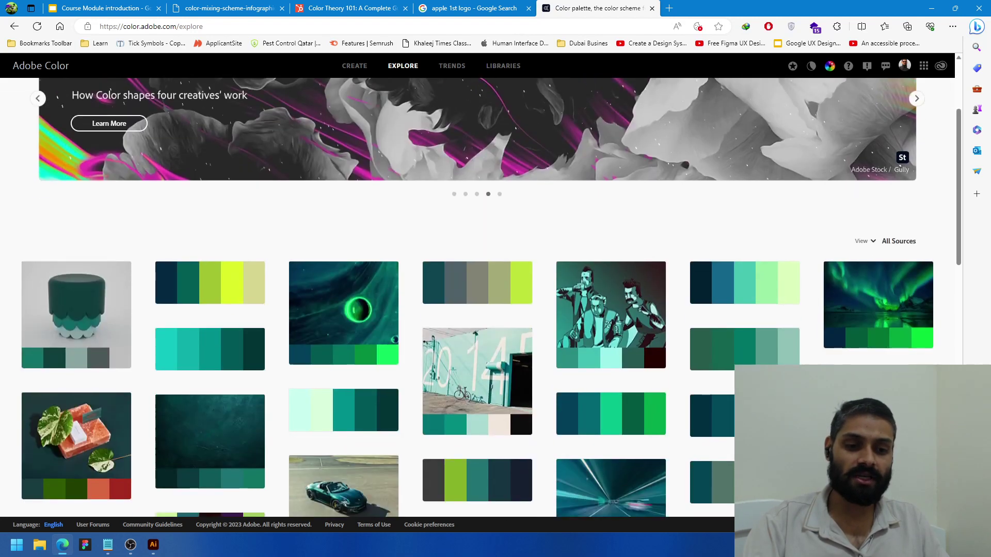
mouse_move(842, 333)
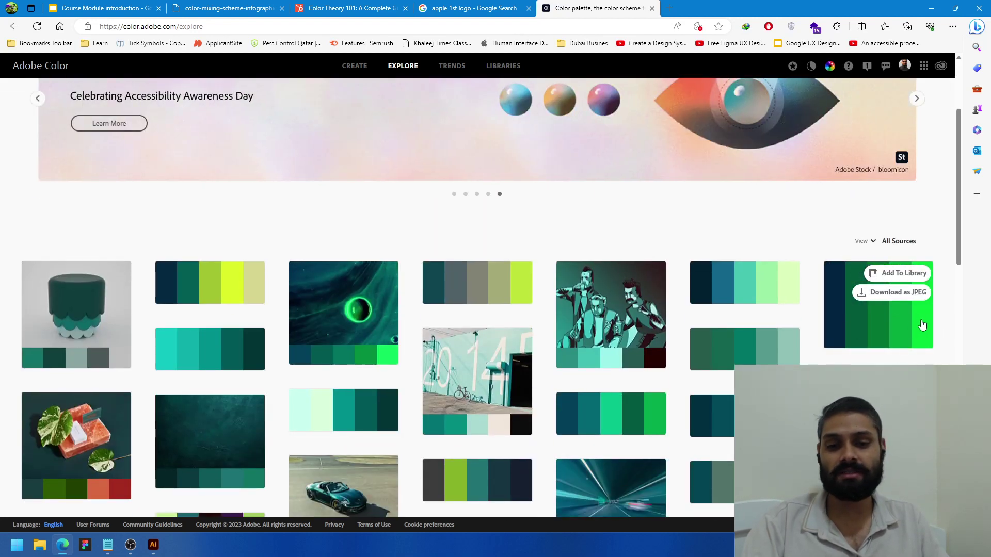
scroll(390, 190, up, 2)
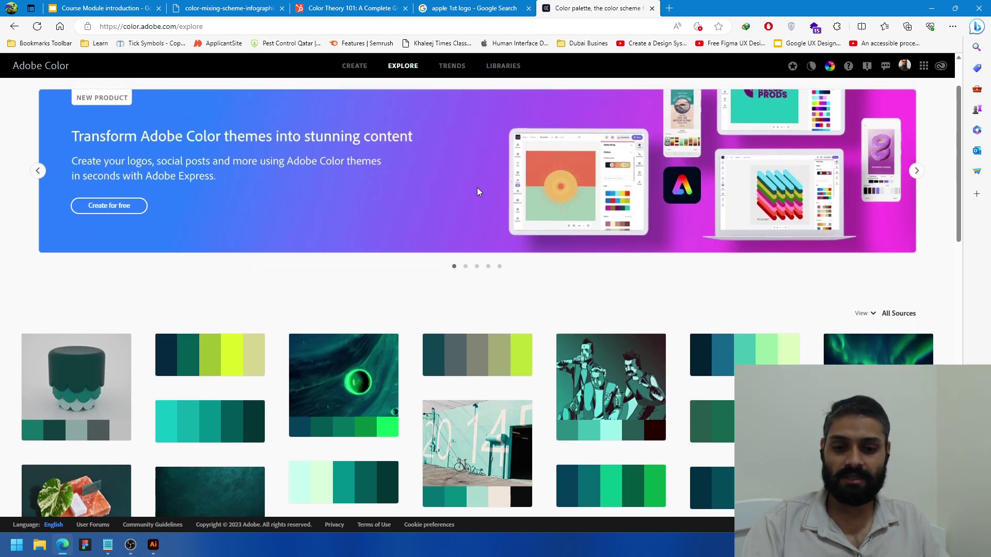
Step: Switch to the HubSpot Color Theory 101 article and skim its introduction, topic list and explanation of why color theory matters
click(335, 11)
scroll(509, 225, down, 10)
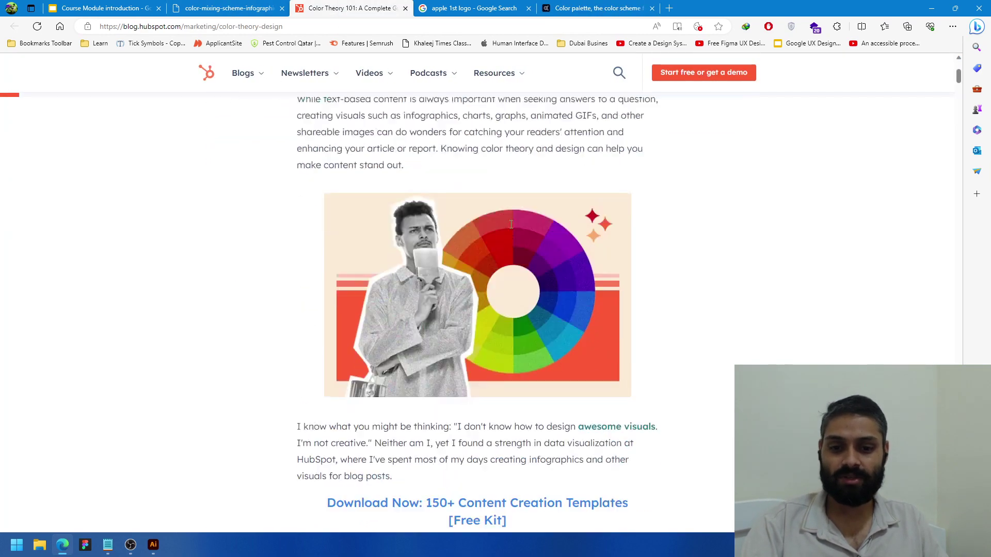
scroll(511, 226, down, 7)
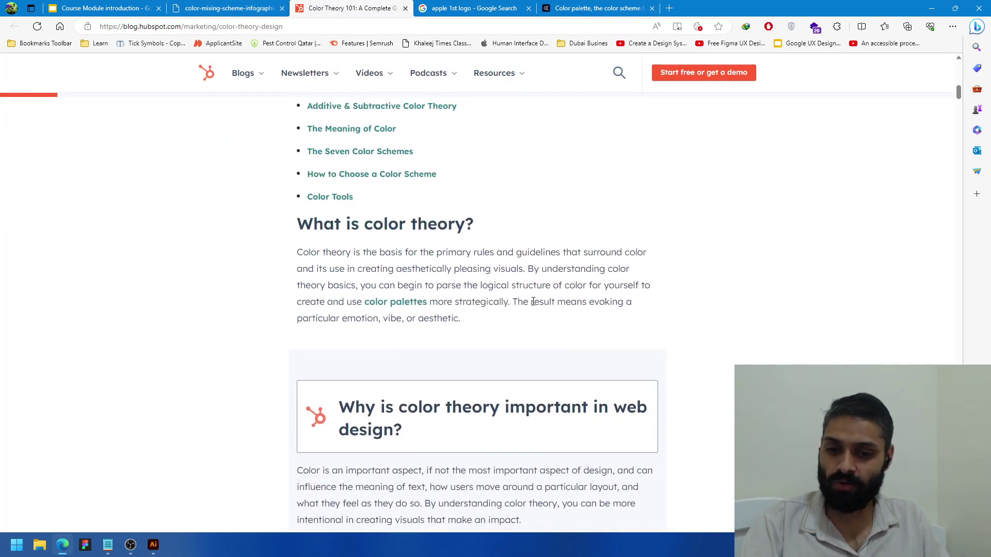
scroll(550, 302, up, 15)
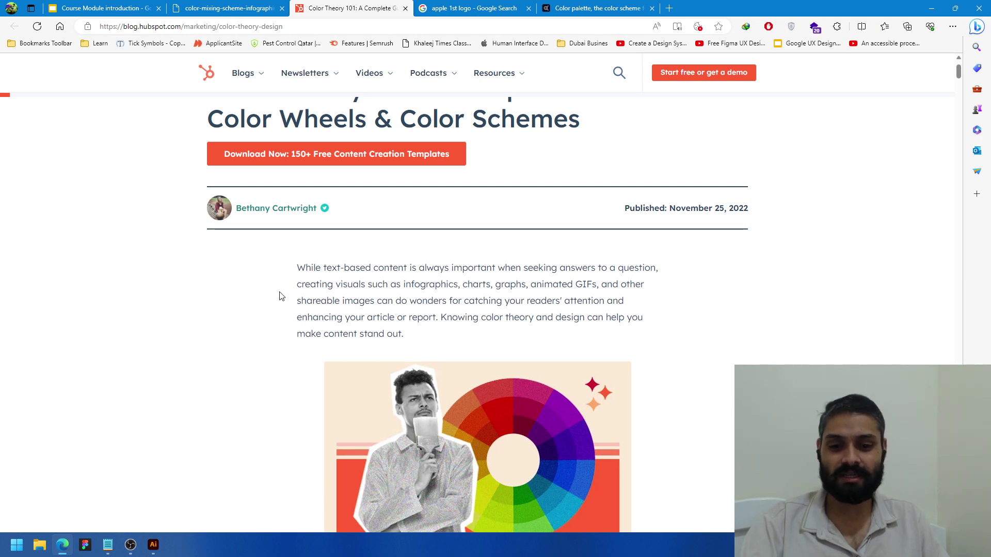
scroll(468, 306, down, 15)
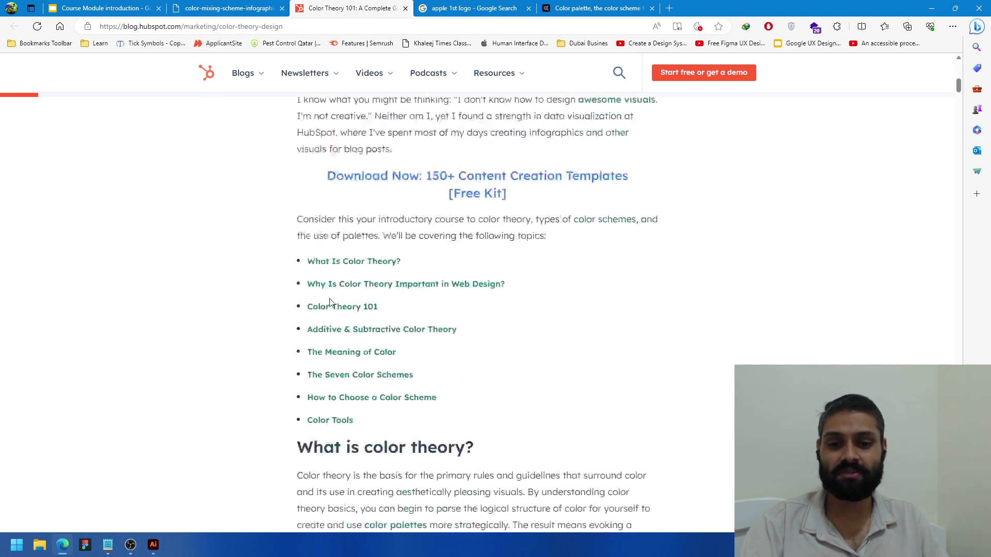
scroll(330, 298, down, 15)
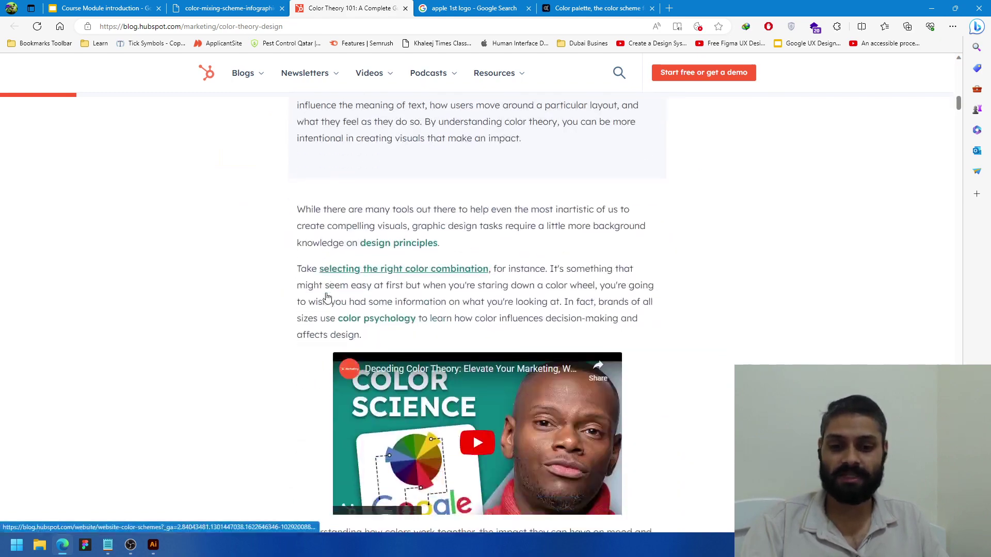
scroll(360, 260, up, 2)
scroll(360, 260, up, 5)
scroll(359, 248, down, 4)
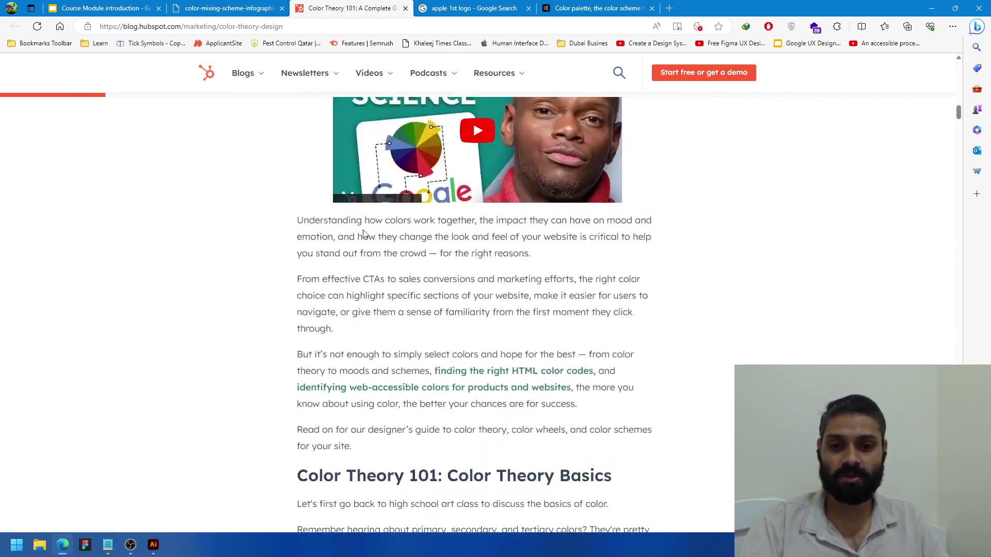
Step: Read the Color Theory Basics section, examining the primary color wheel and the explanations of primary and secondary colors
scroll(362, 232, up, 1)
scroll(364, 212, down, 6)
scroll(363, 213, down, 1)
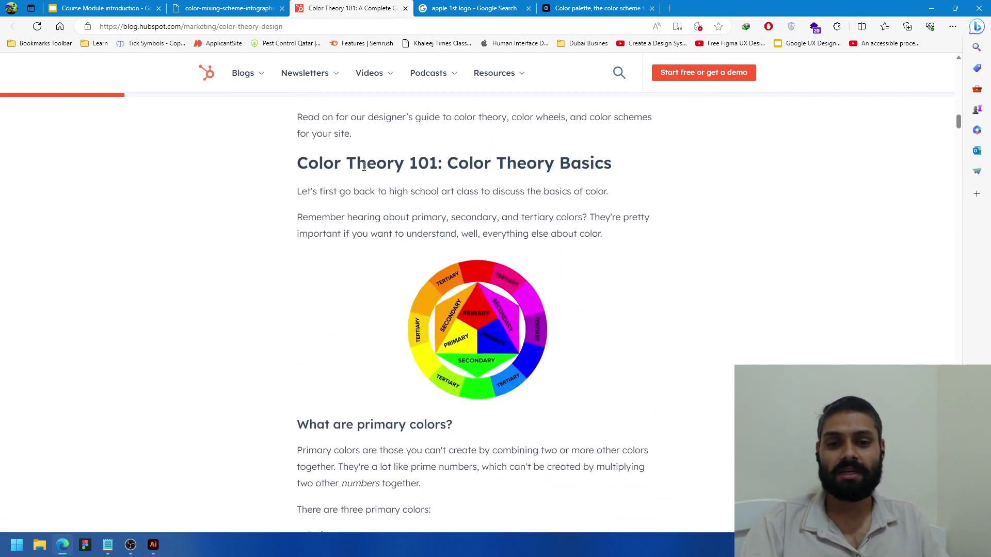
scroll(561, 192, down, 2)
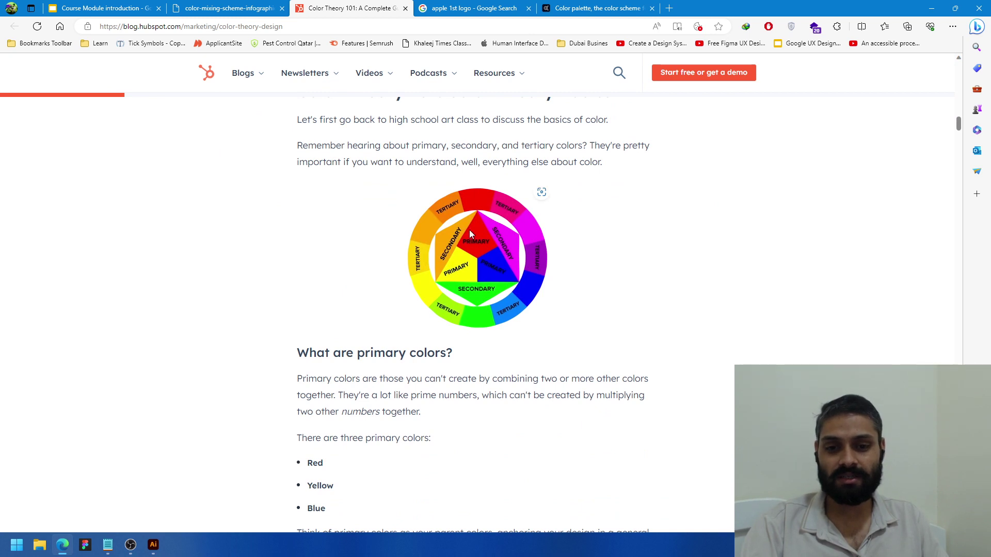
scroll(466, 276, down, 2)
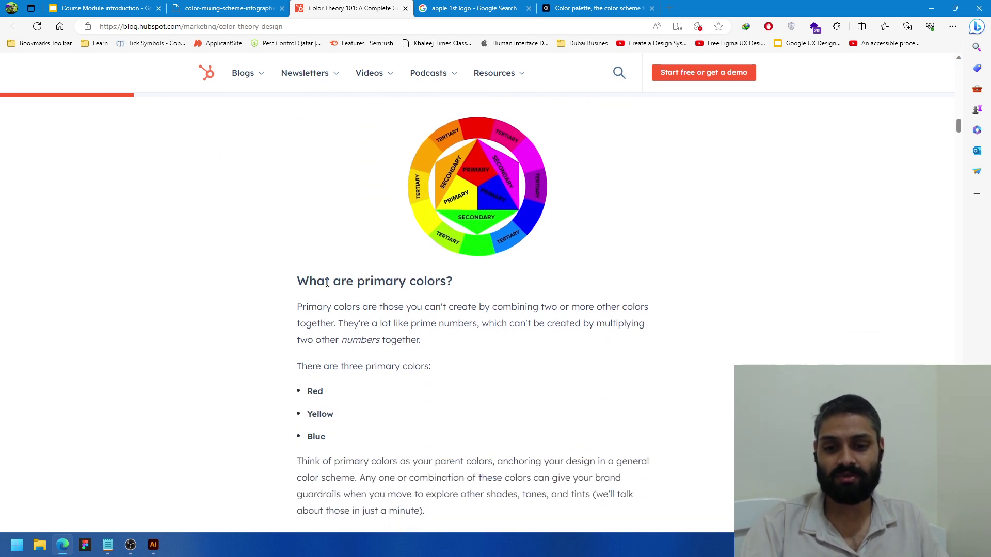
scroll(504, 296, down, 2)
scroll(343, 334, down, 5)
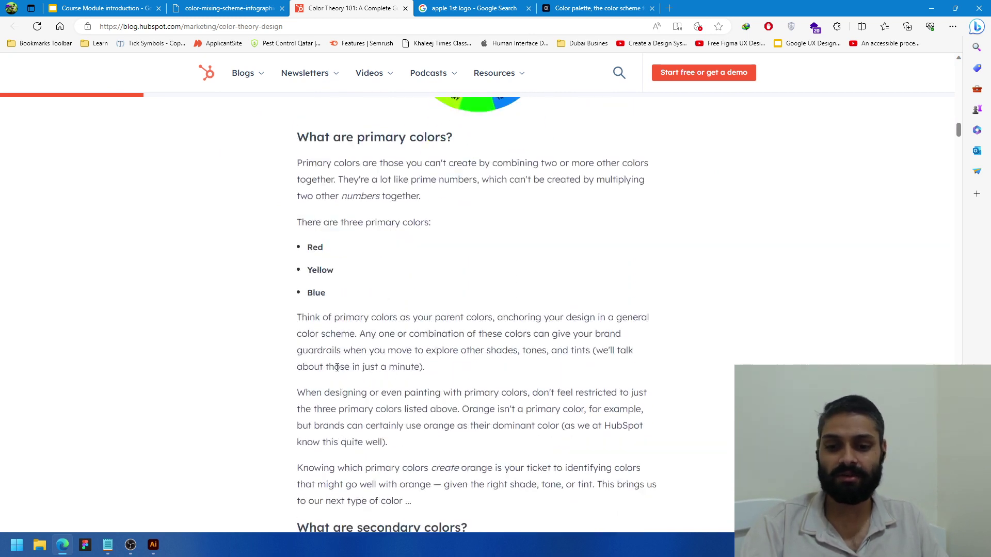
scroll(376, 341, down, 1)
scroll(427, 321, down, 2)
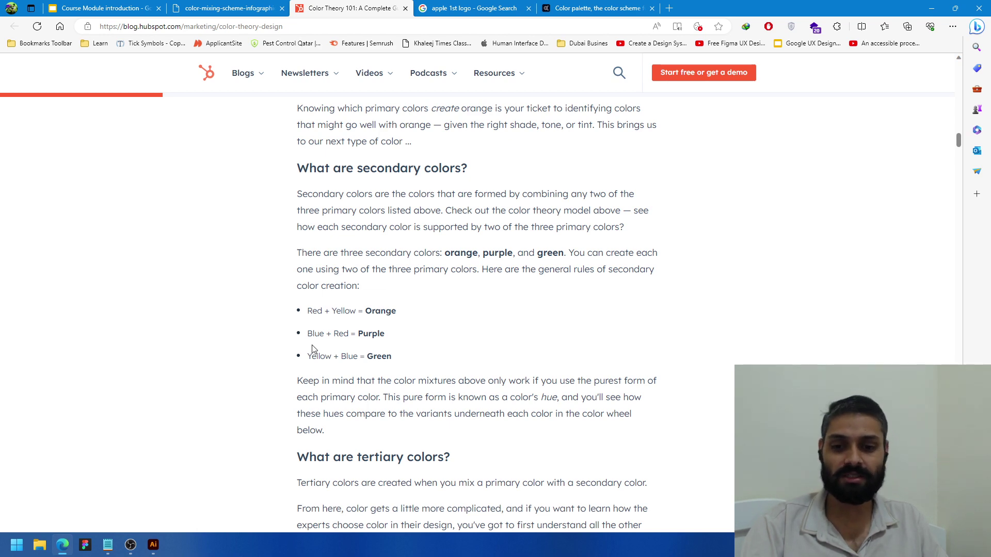
Step: Review the tertiary colors section and highlight its list of primary and secondary color mixtures
scroll(402, 304, down, 5)
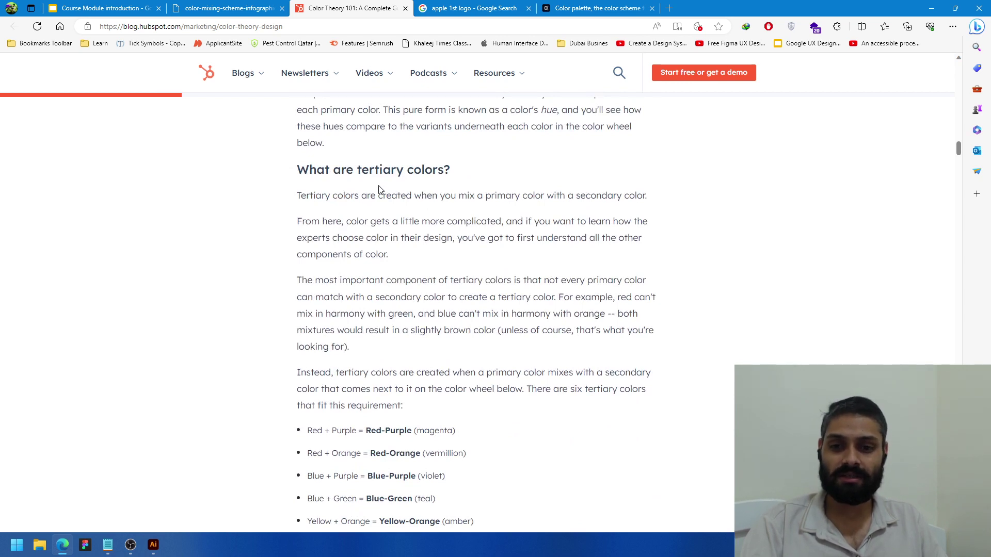
scroll(387, 361, down, 1)
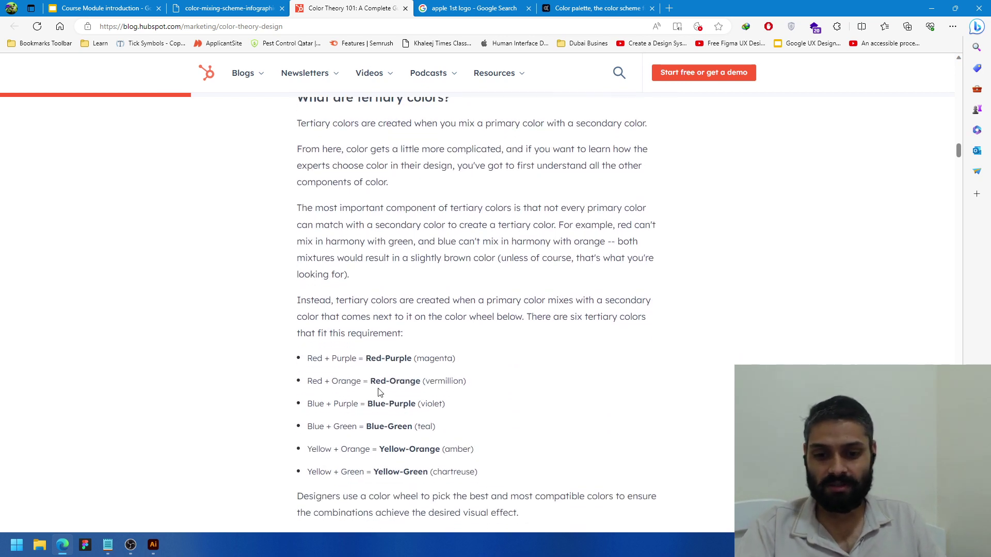
scroll(409, 358, down, 1)
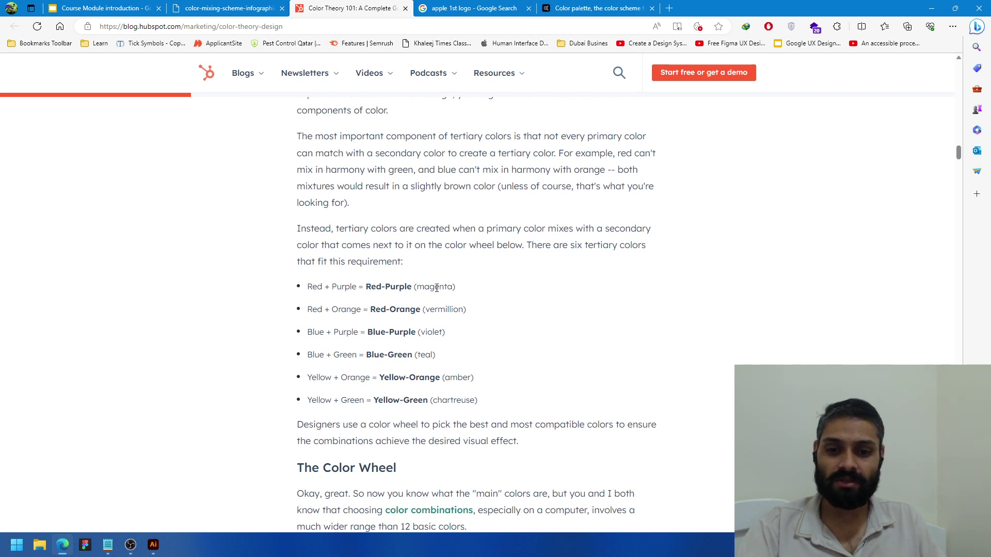
scroll(391, 284, down, 1)
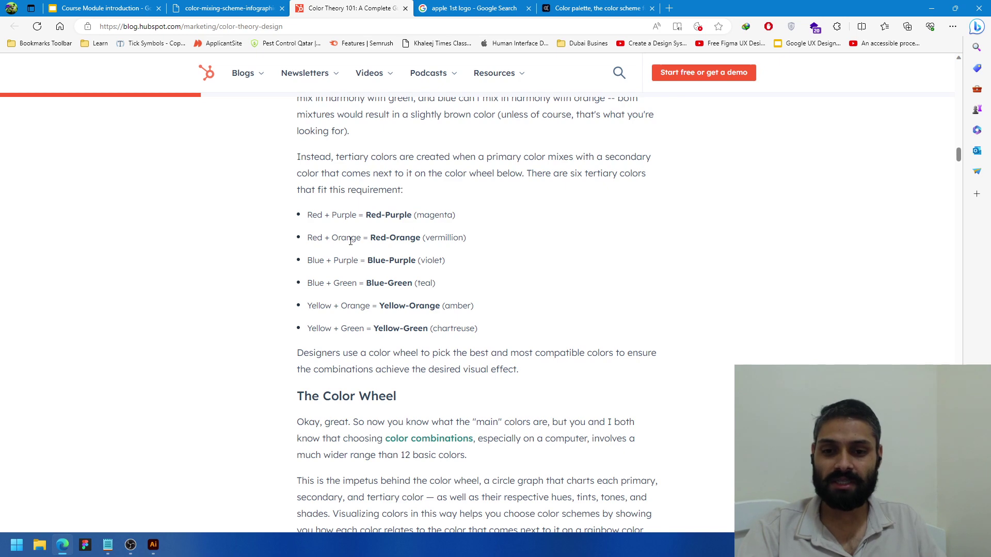
drag(309, 214, 464, 323)
click(522, 339)
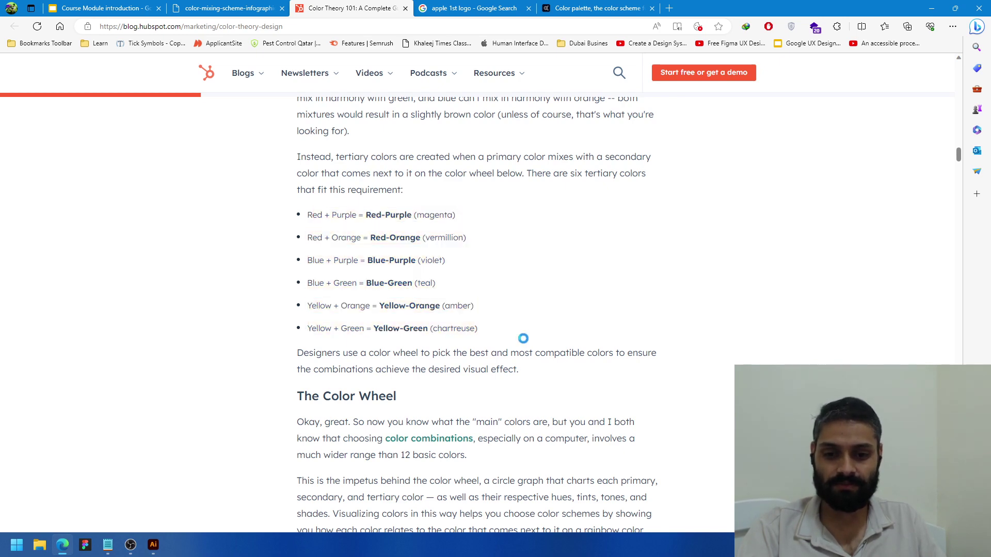
Step: Study the article's color wheel diagram together with its Hue, Shade, Tint and Tone (or Saturation) definitions
scroll(524, 340, down, 5)
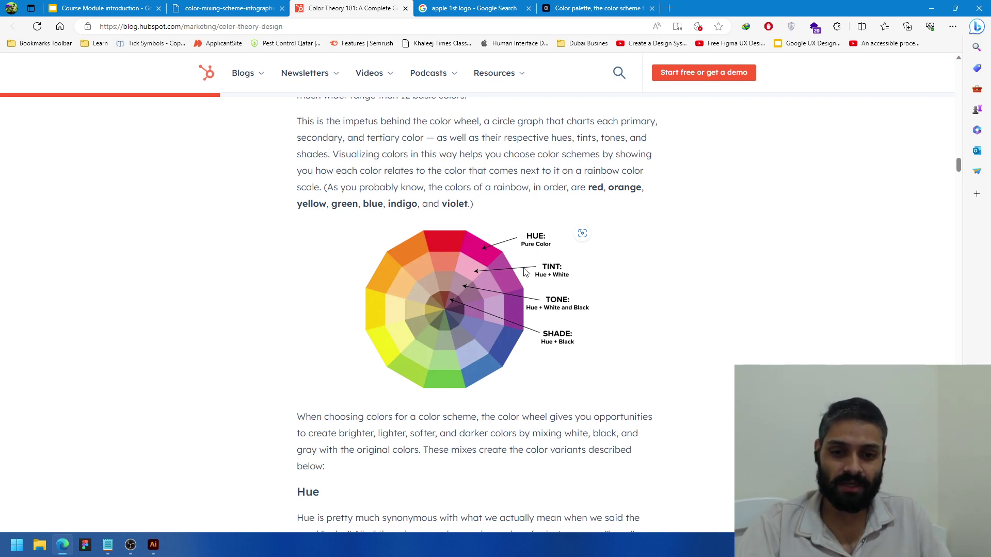
scroll(524, 272, down, 8)
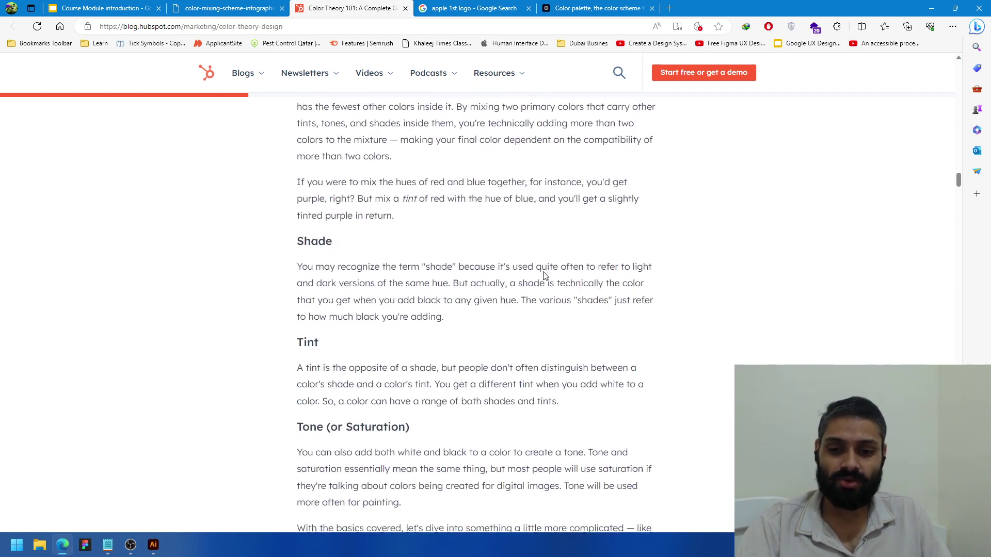
scroll(545, 276, down, 1)
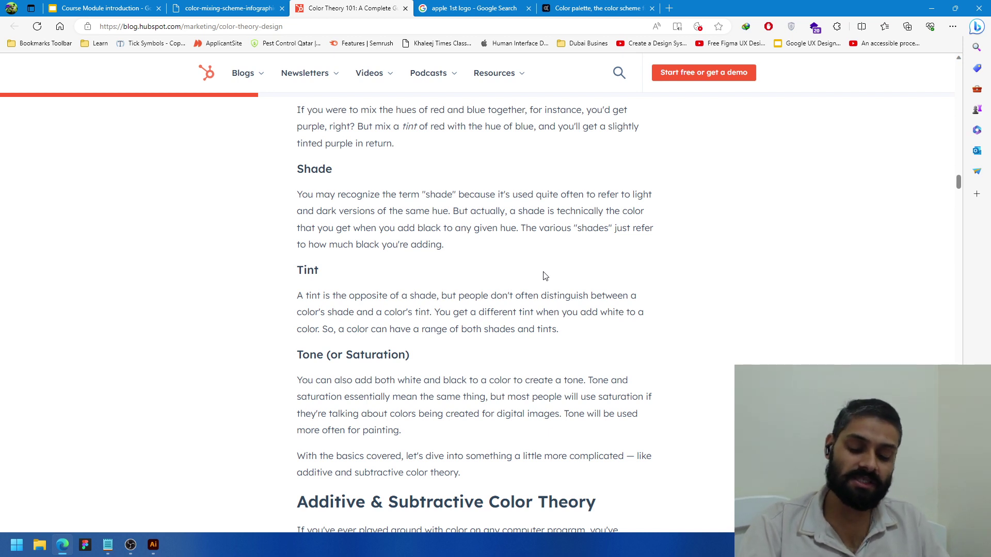
scroll(544, 275, up, 10)
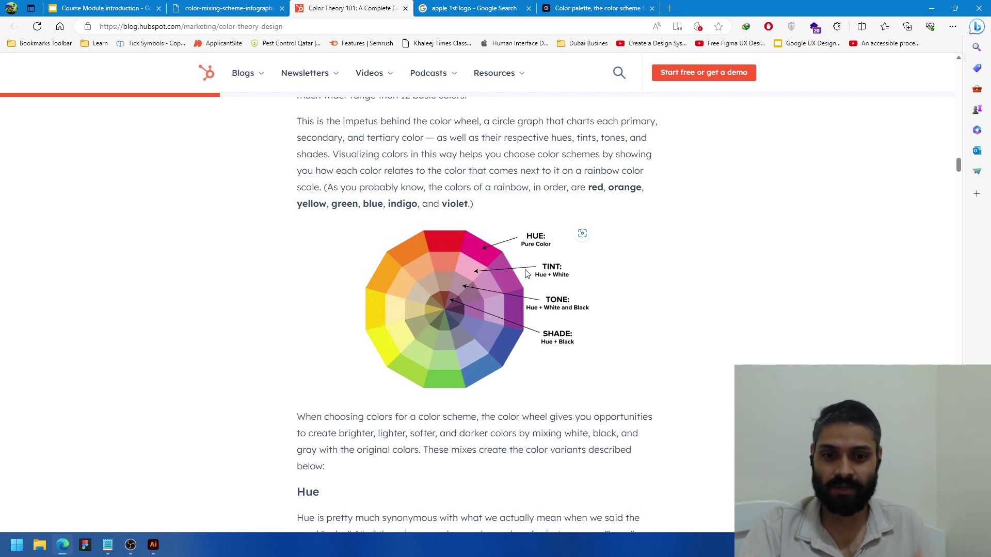
scroll(525, 274, down, 7)
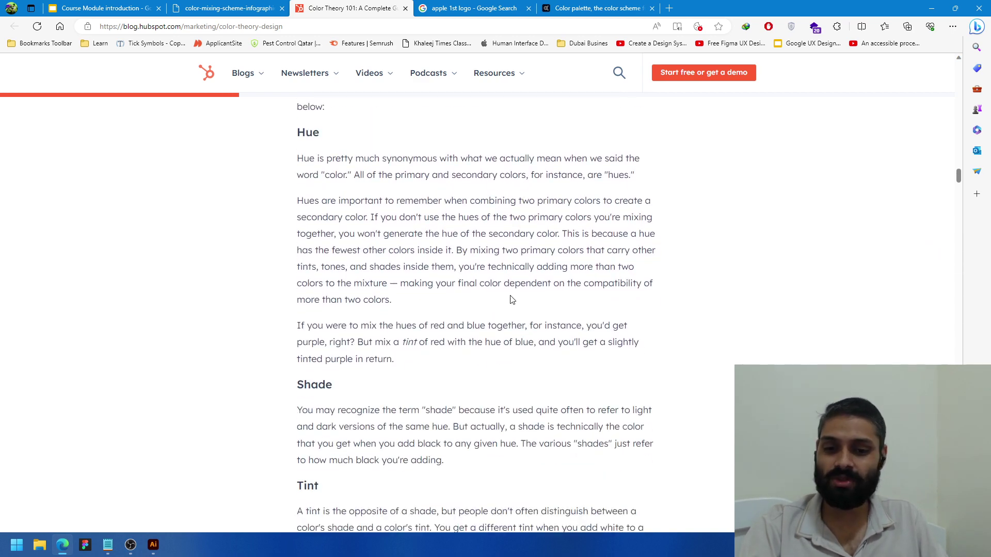
scroll(511, 299, down, 1)
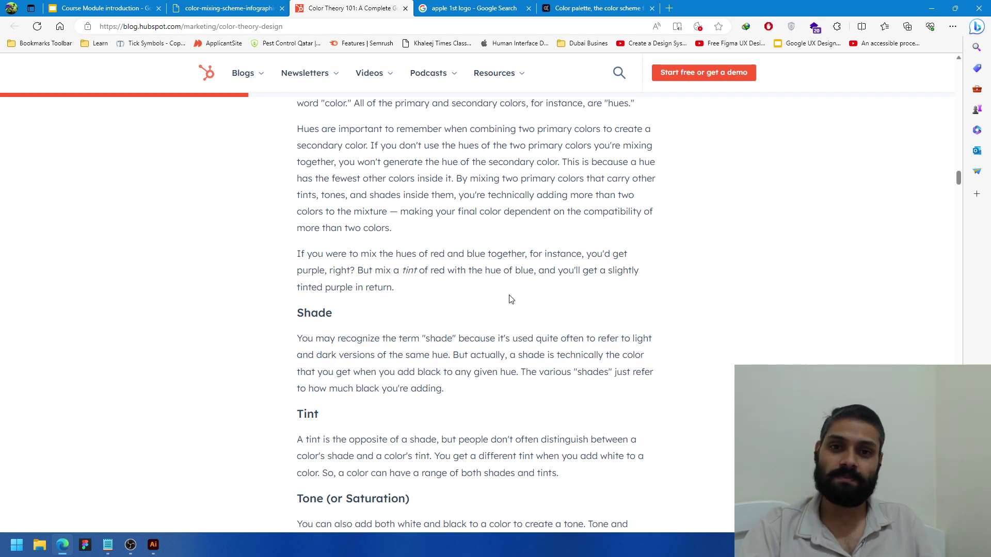
scroll(509, 300, down, 5)
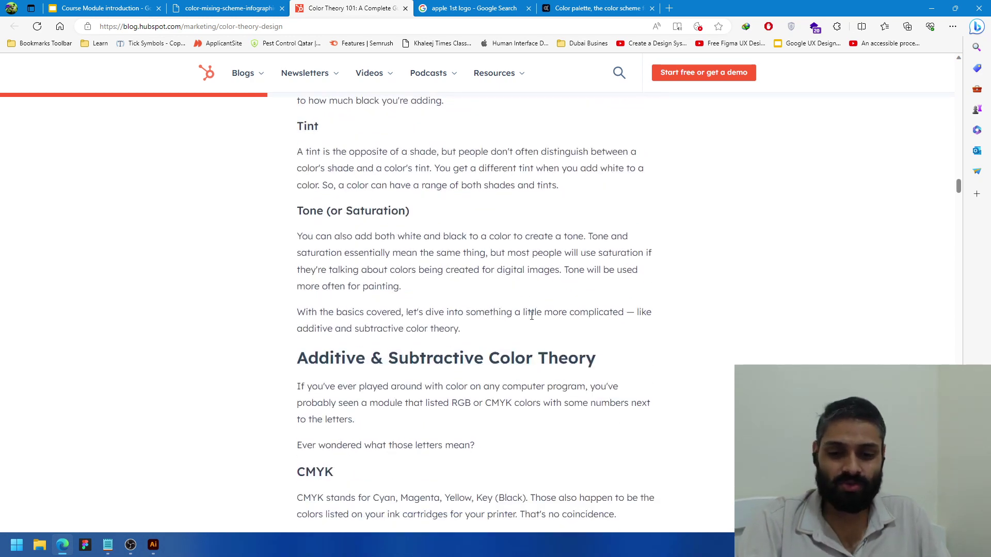
Step: Examine the CMYK section of Additive & Subtractive Color Theory, including its overlapping circles diagram
scroll(691, 335, down, 5)
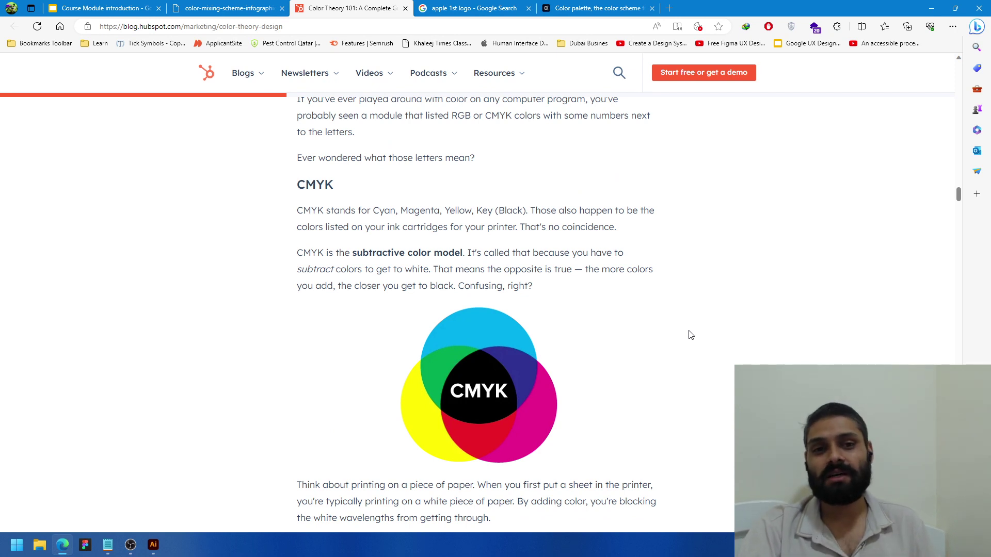
scroll(671, 336, down, 3)
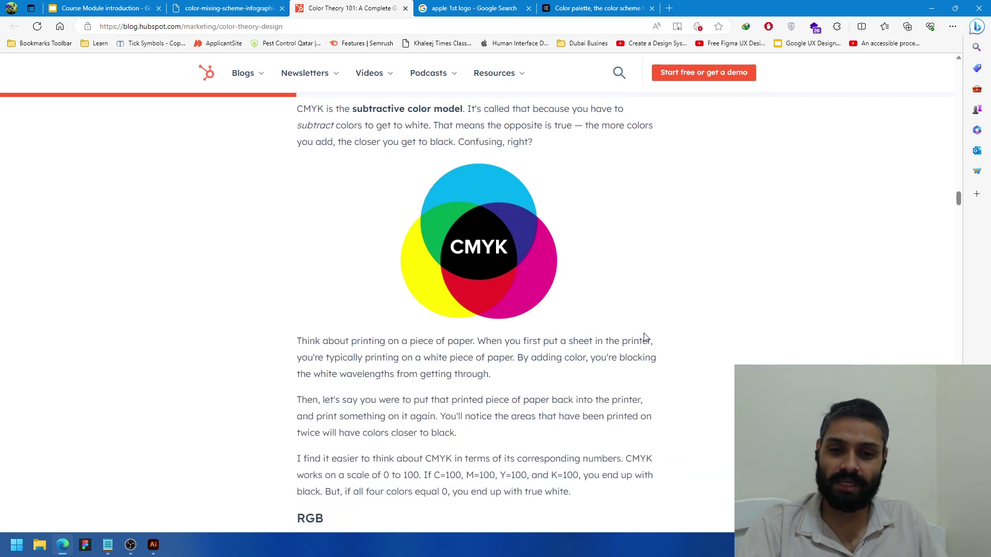
scroll(398, 236, up, 2)
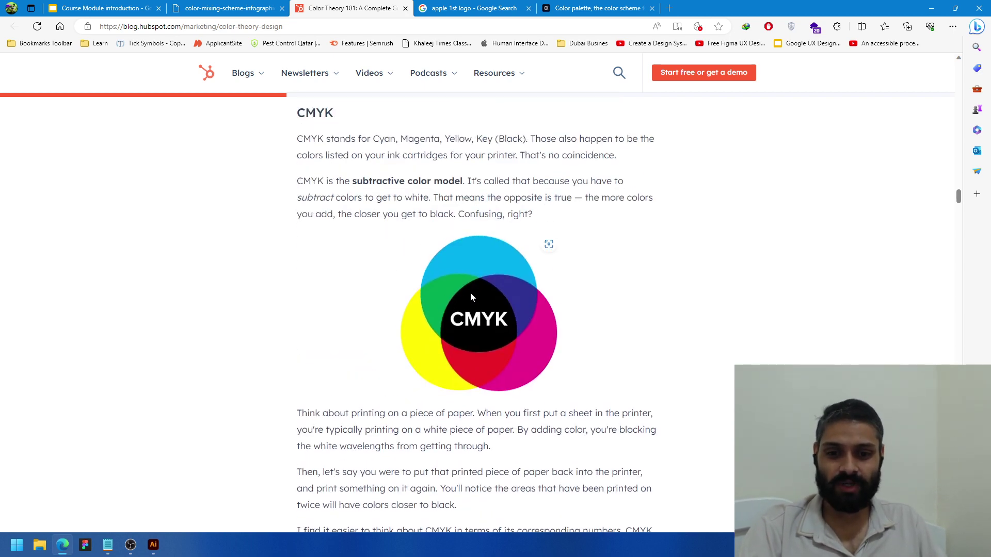
scroll(302, 251, down, 1)
scroll(301, 238, up, 2)
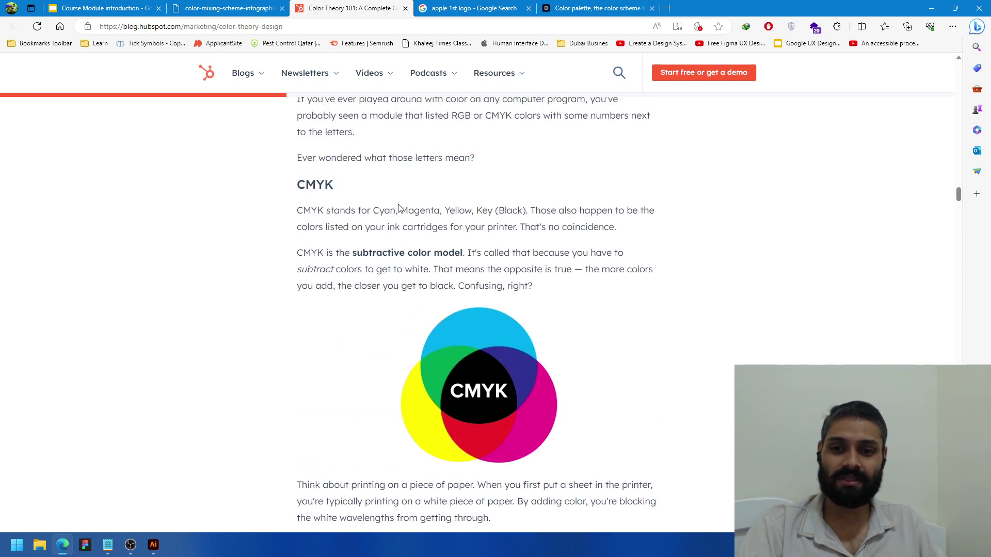
Step: Find The Meaning of Color section and highlight its heading and the description of what red is associated with
scroll(412, 211, down, 1)
scroll(466, 236, down, 8)
scroll(444, 300, down, 8)
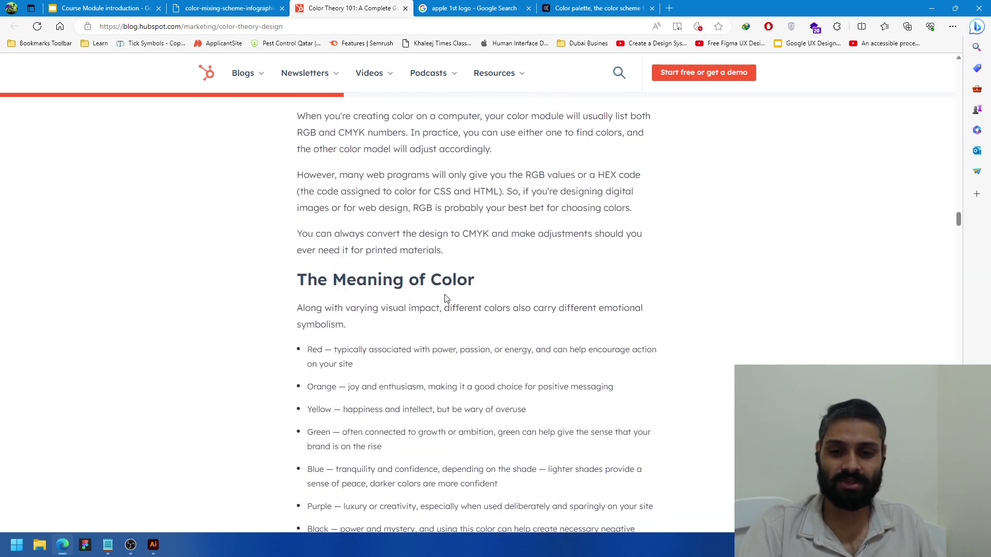
scroll(413, 295, down, 1)
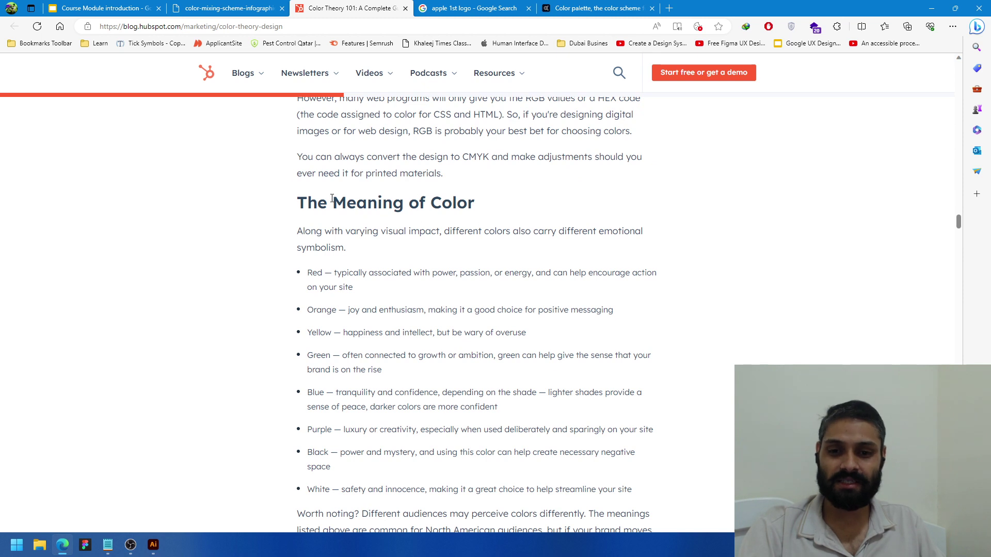
drag(333, 202, 488, 209)
click(461, 259)
scroll(454, 257, down, 1)
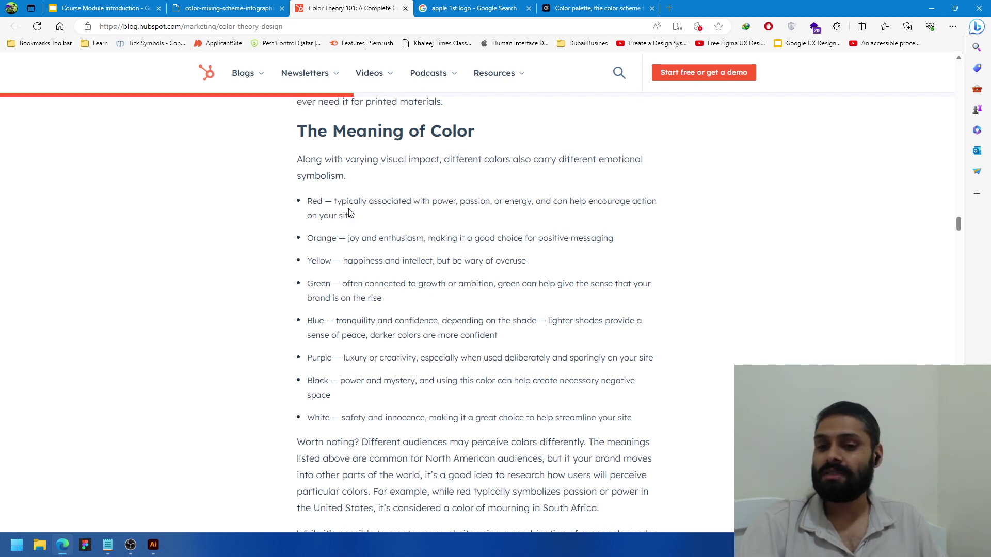
drag(334, 201, 353, 216)
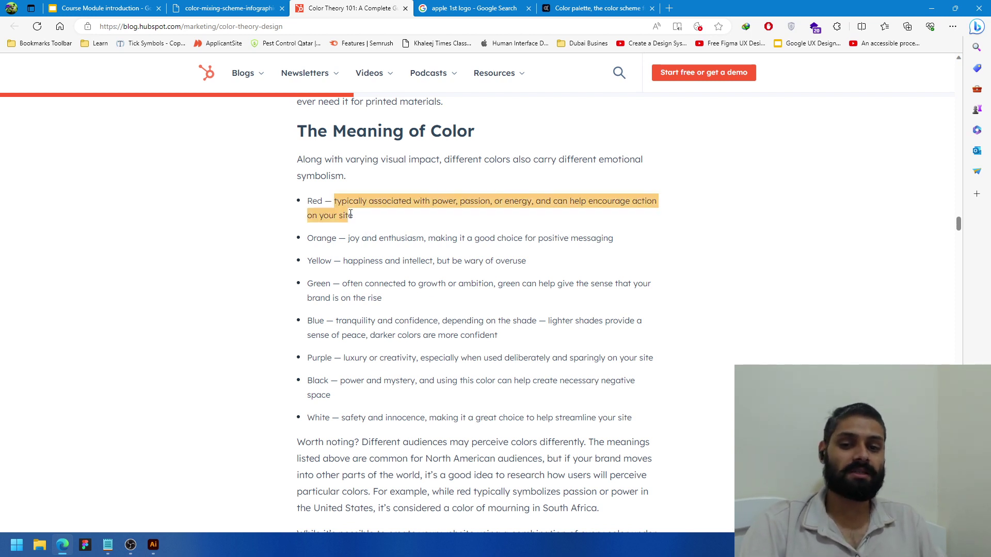
click(354, 217)
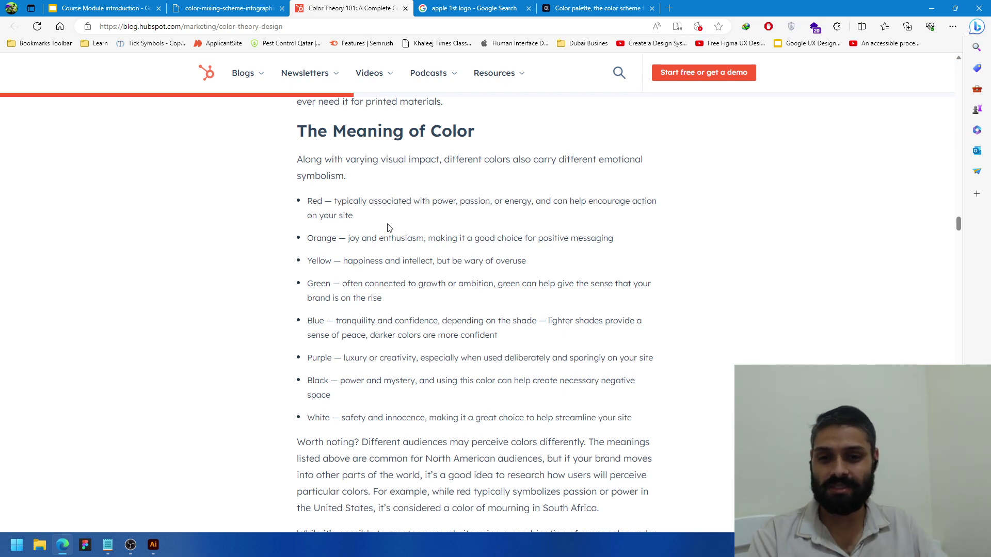
Step: Go to the Monochromatic color scheme section, highlight its heading and examine its color wheel and red swatches
scroll(389, 228, down, 12)
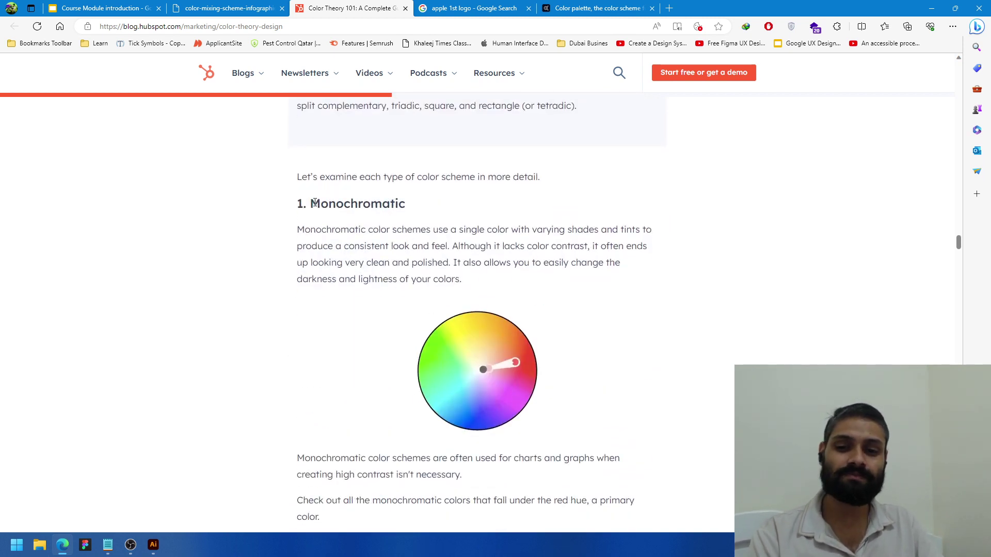
drag(310, 204, 404, 204)
click(441, 213)
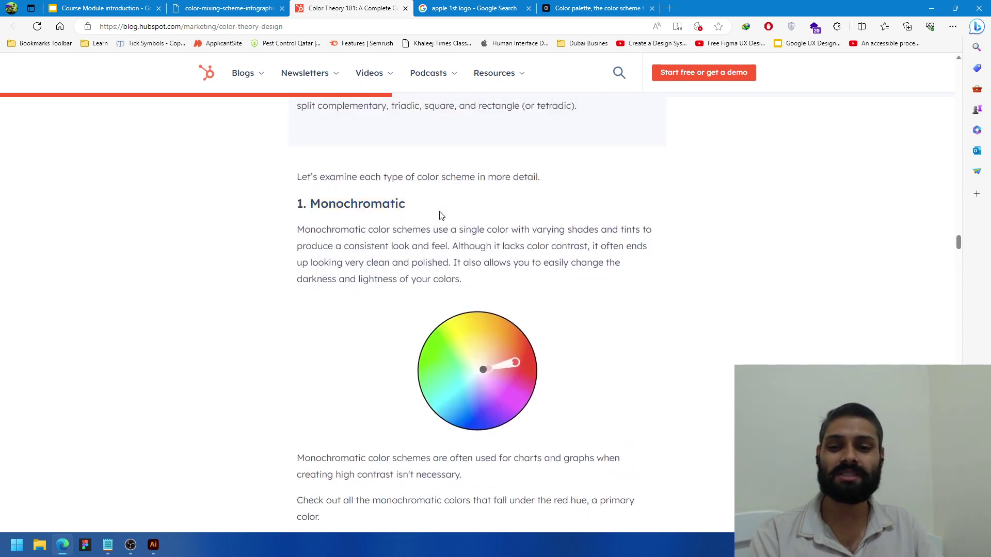
scroll(392, 216, down, 8)
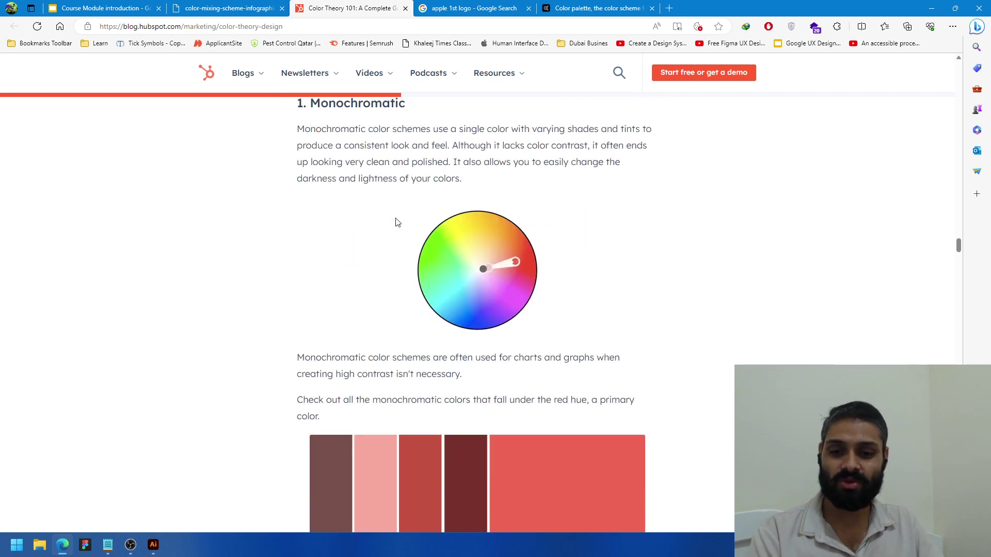
Step: Examine the article's Analogous, Complementary, Split Complementary, Triadic, Square and rectangle color schemes with their color wheels and sample swatches
scroll(432, 231, down, 7)
scroll(336, 269, down, 7)
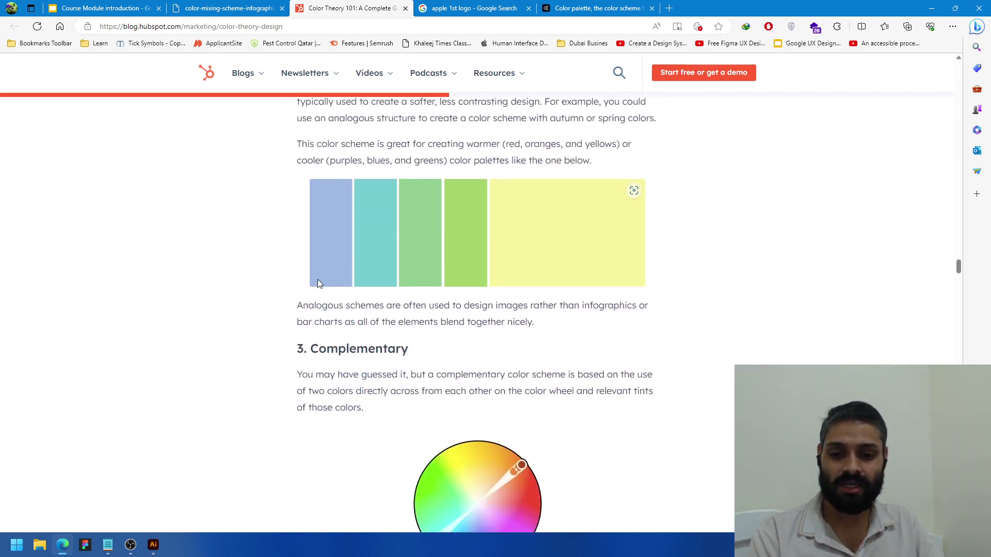
scroll(353, 285, down, 7)
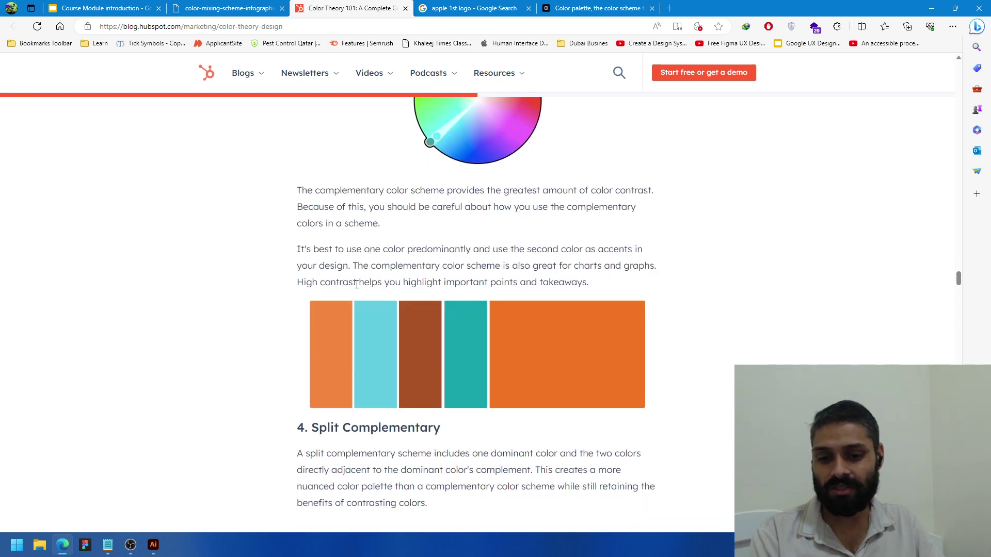
scroll(320, 170, down, 8)
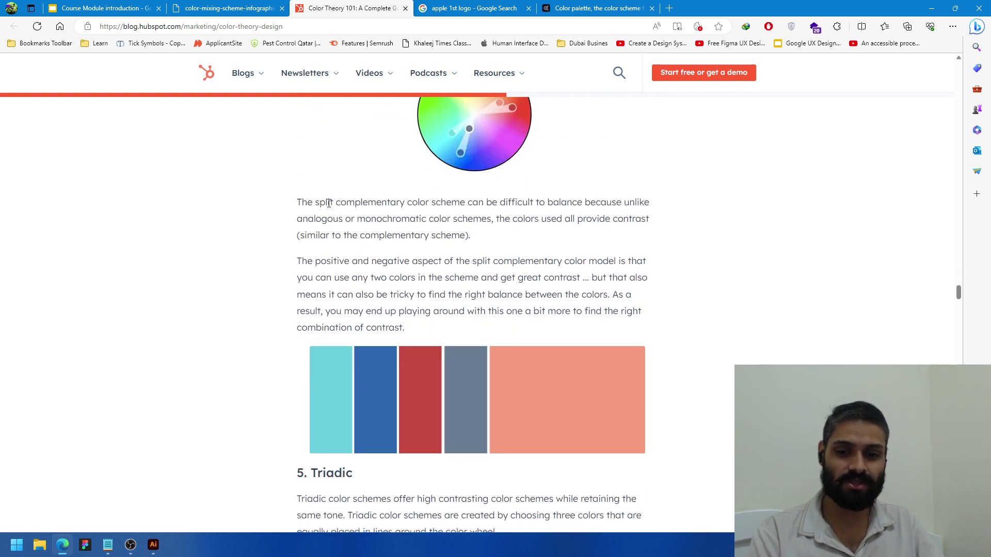
scroll(362, 269, down, 12)
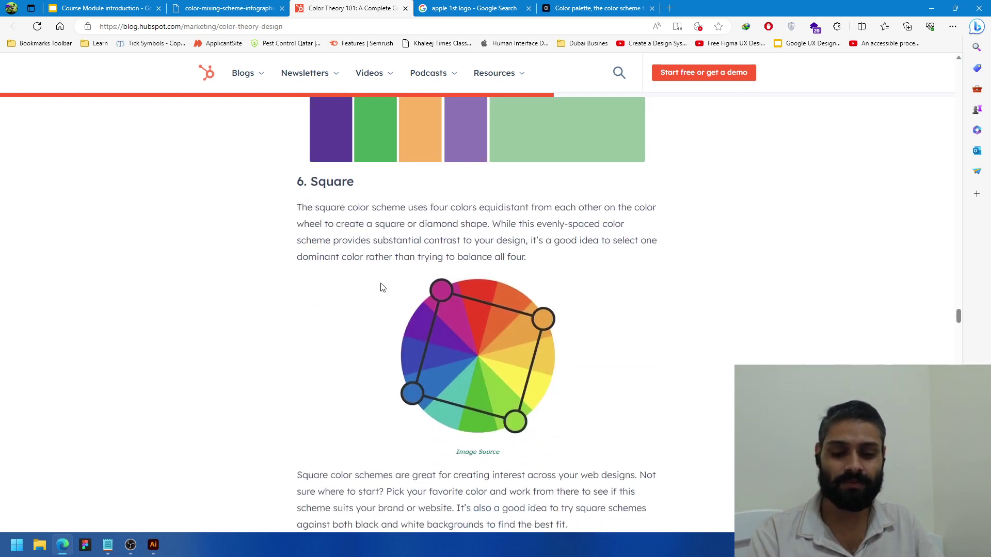
scroll(385, 294, down, 3)
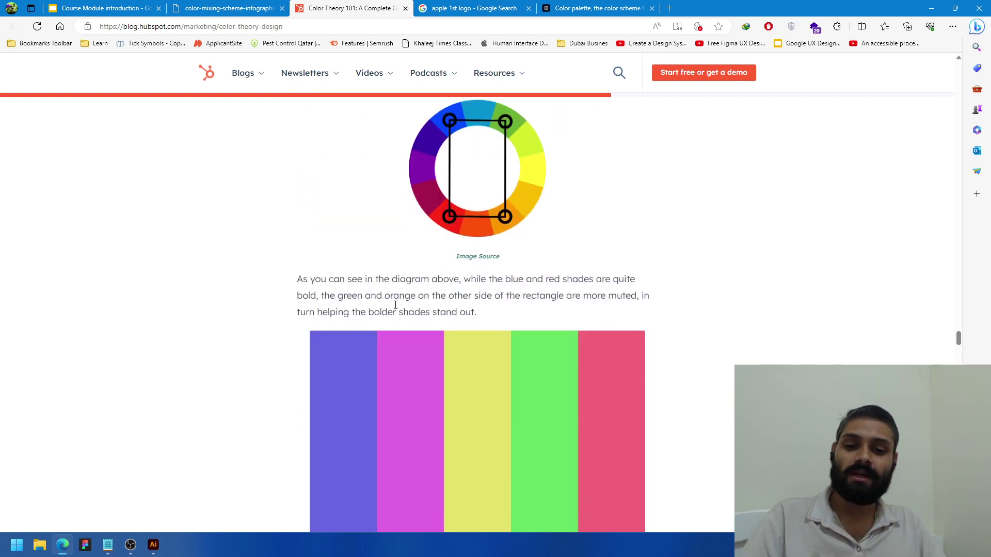
scroll(392, 346, down, 7)
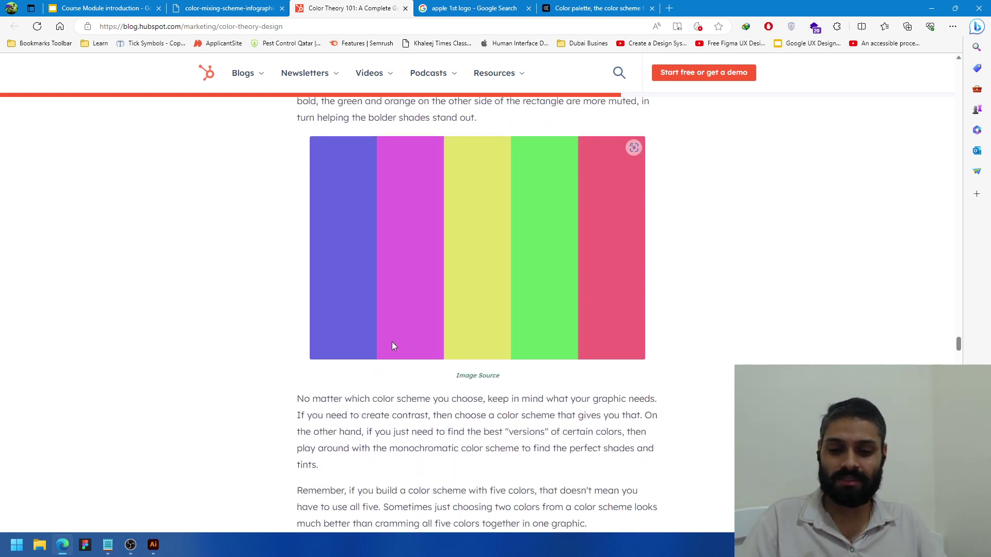
Step: Review the Examples of Color Schemes and the color selection tips that follow, and return to The Color Wheel section
scroll(364, 332, down, 3)
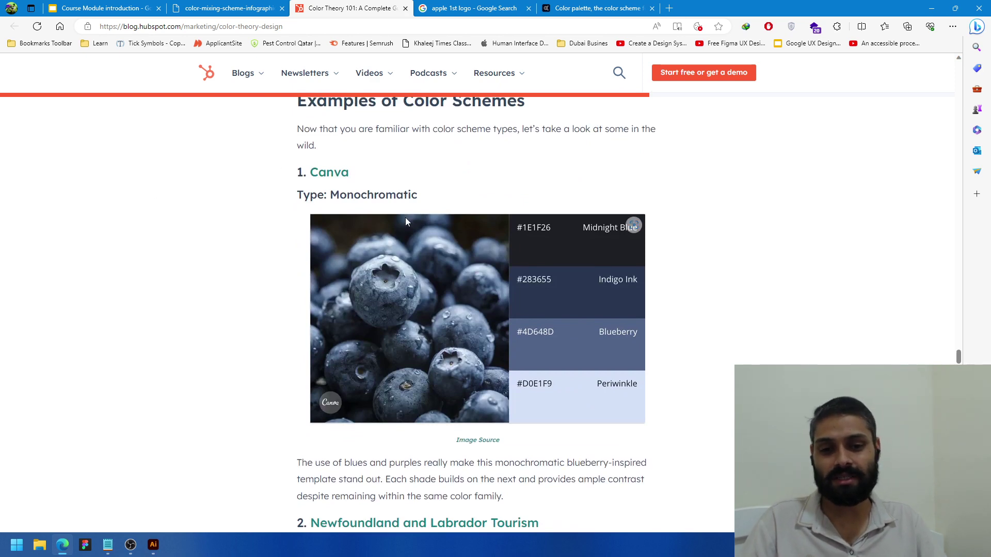
scroll(424, 305, down, 13)
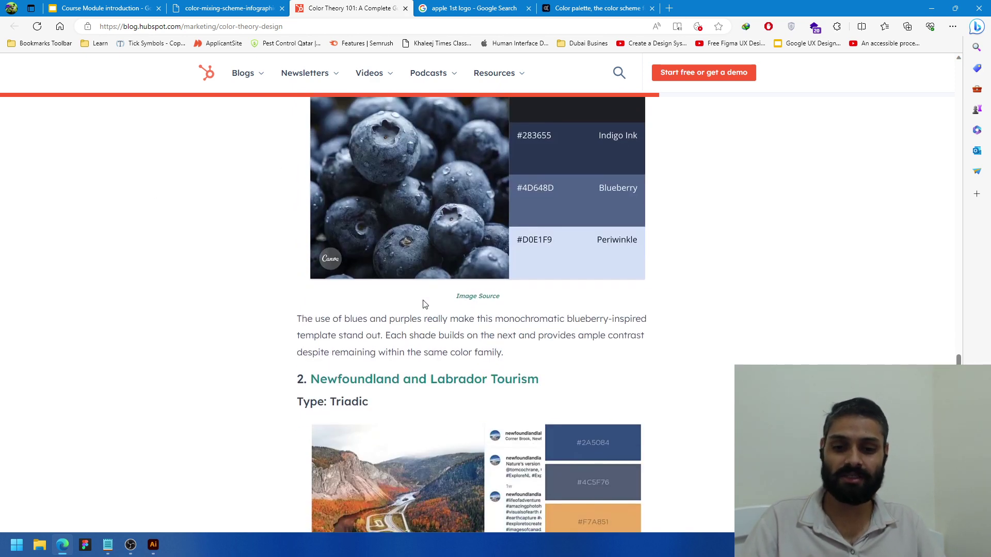
scroll(422, 304, down, 16)
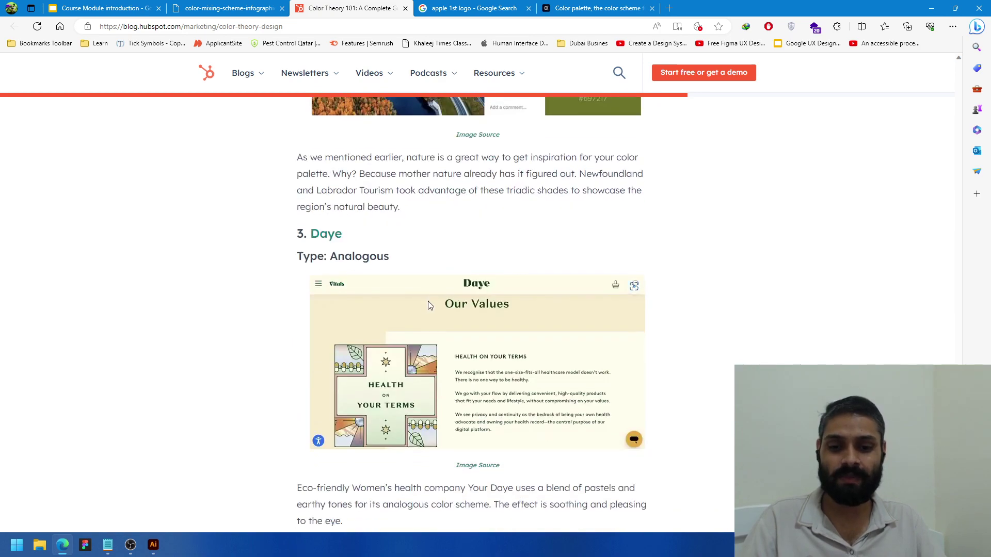
scroll(547, 325, down, 8)
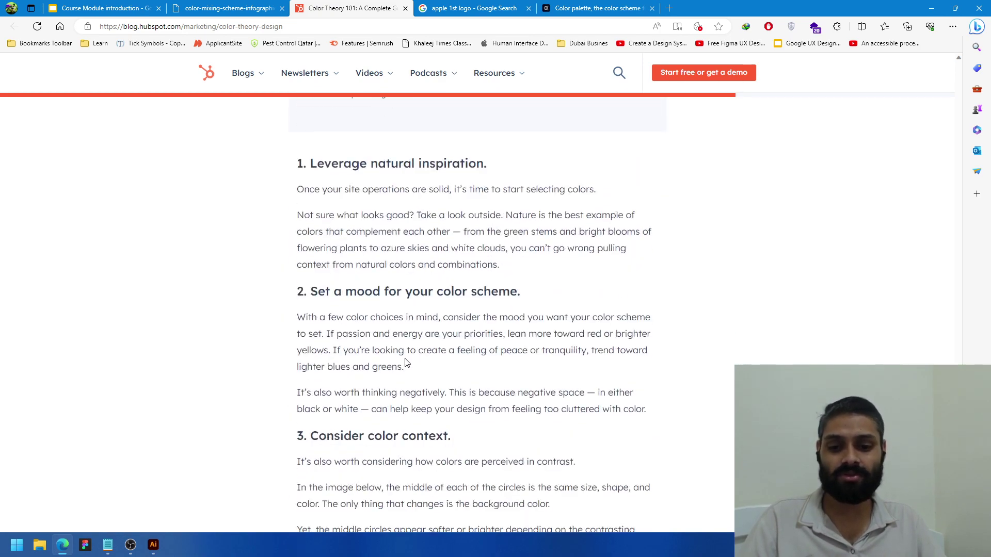
scroll(405, 358, up, 20)
scroll(405, 358, up, 20)
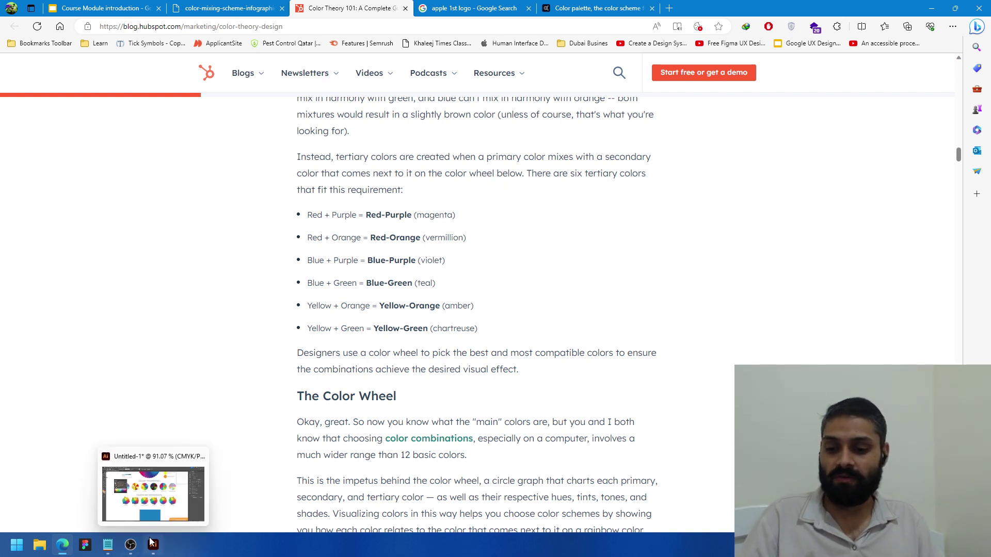
Step: Switch to the Course Module introduction presentation in Google Slides and show its Become a Logo Designer title slide
click(127, 12)
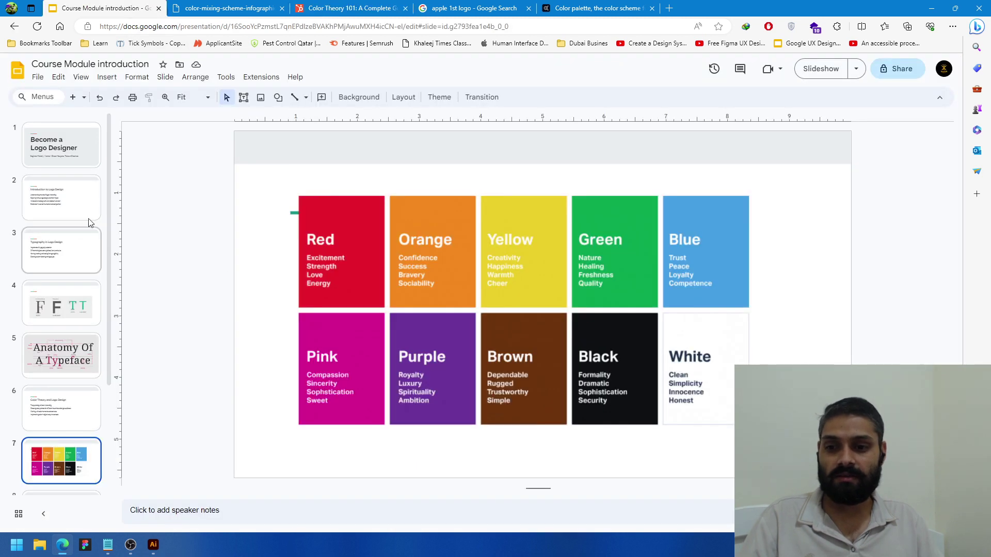
click(61, 155)
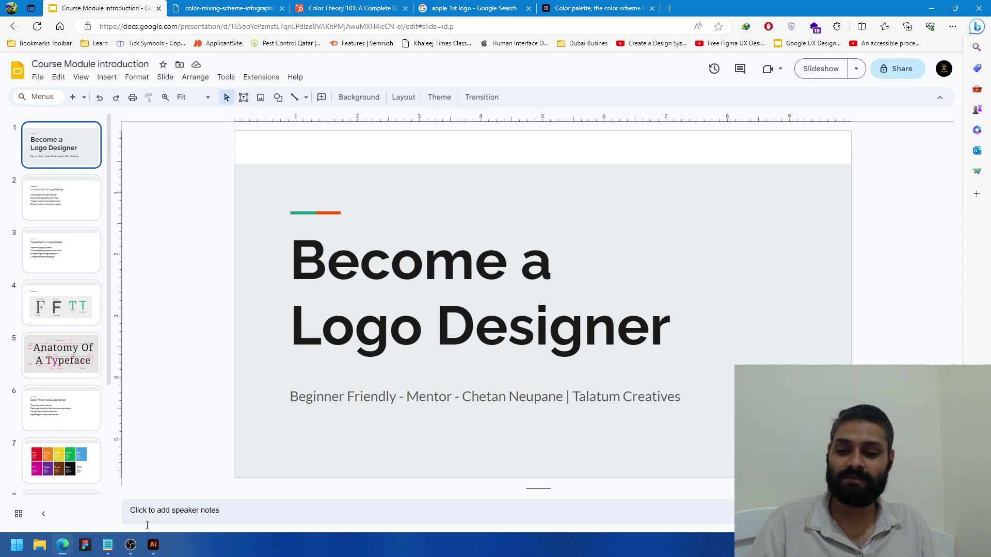
click(131, 545)
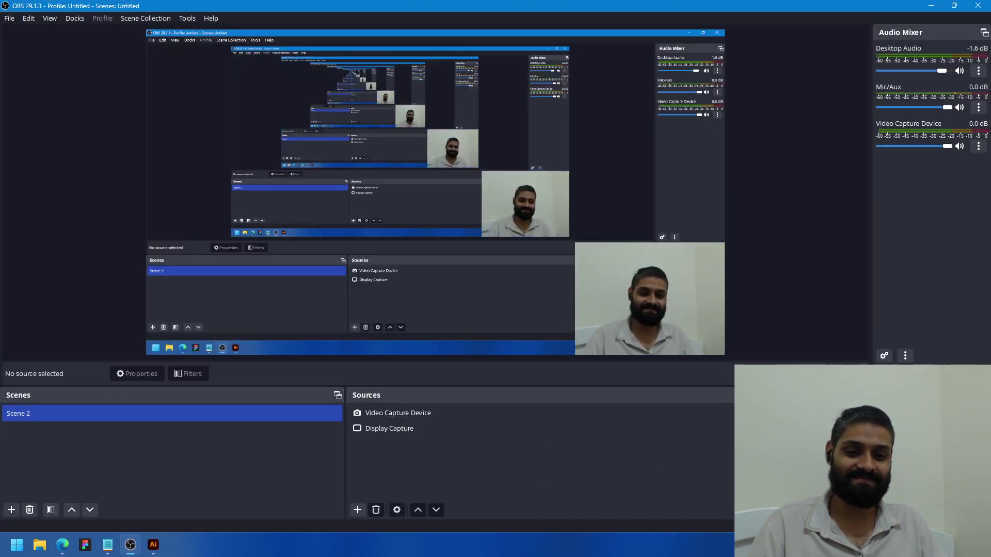